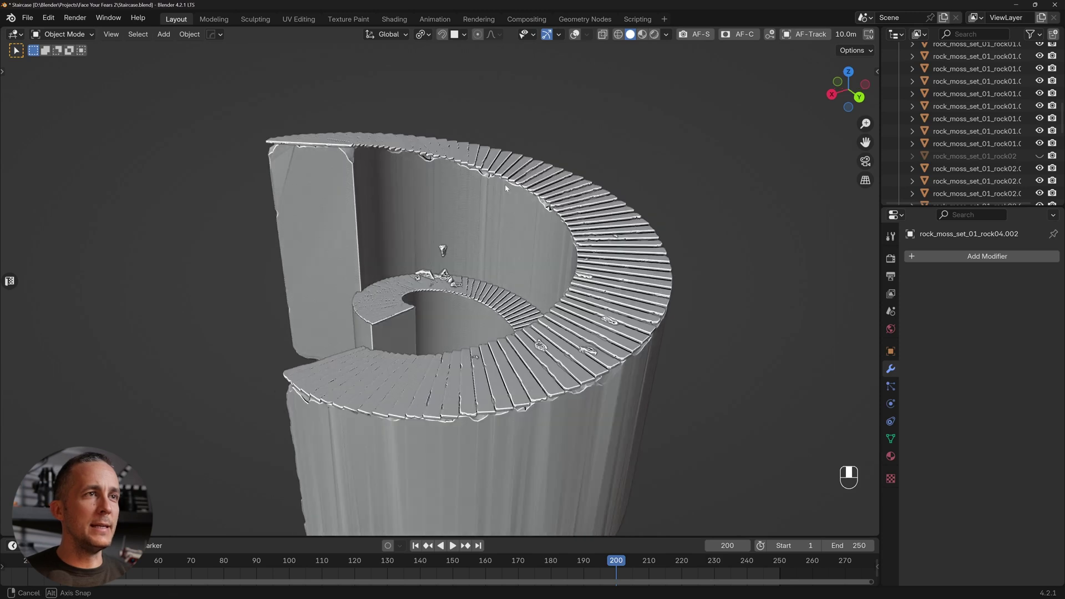
Enable the Dragon 03 collection and examine the dragon above the spiral staircase.
{"action": "left_click_drag", "start_coordinate": [473, 437], "coordinate": [577, 323]}
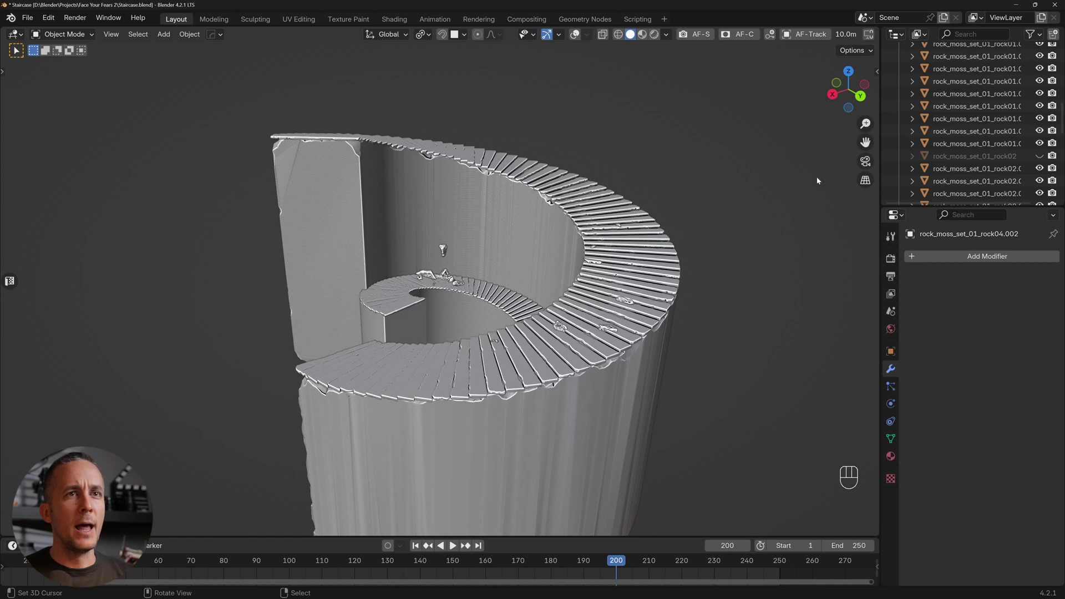
{"action": "scroll", "coordinate": [1030, 151], "scroll_direction": "down", "scroll_amount": 15}
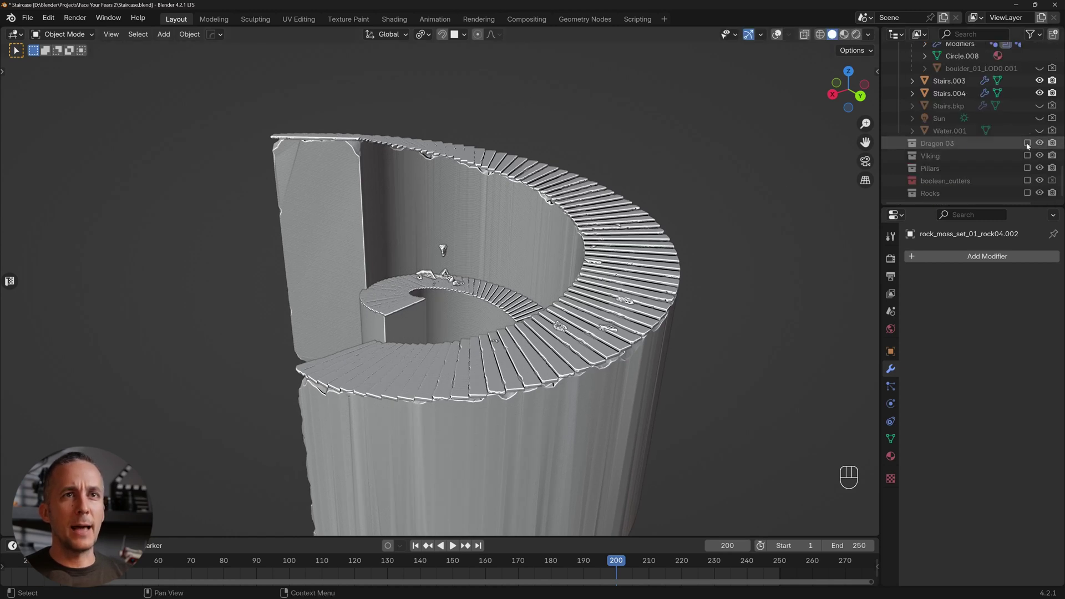
{"action": "left_click", "coordinate": [1027, 143]}
{"action": "left_click_drag", "start_coordinate": [527, 149], "coordinate": [534, 165]}
{"action": "scroll", "coordinate": [535, 169], "scroll_direction": "up", "scroll_amount": 3}
{"action": "scroll", "coordinate": [535, 172], "scroll_direction": "down", "scroll_amount": 5}
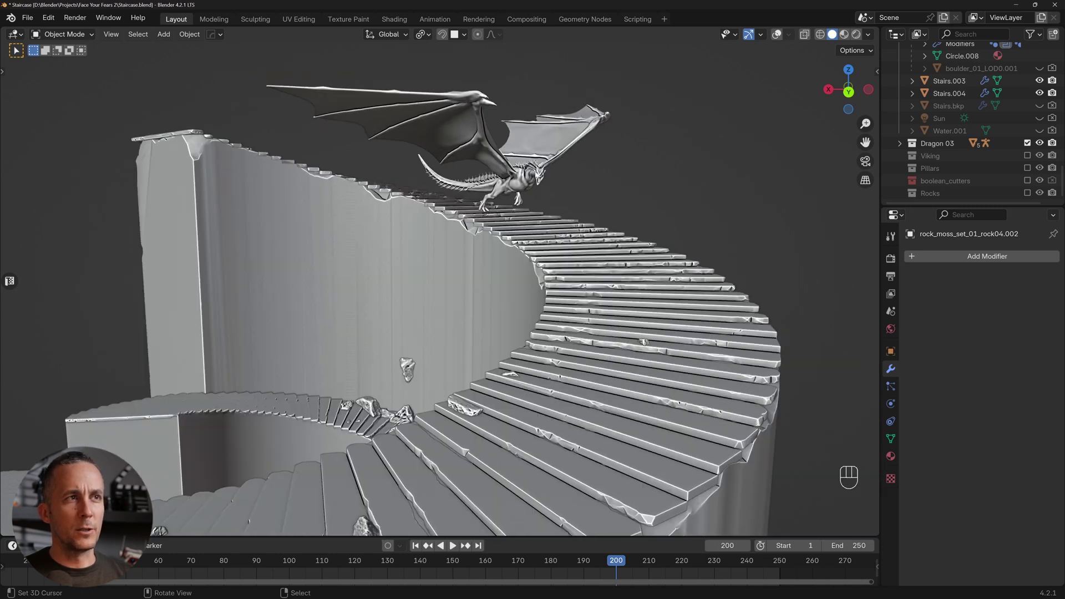
Enable the Viking collection to bring the character onto the stairs.
{"action": "left_click", "coordinate": [1027, 156]}
{"action": "left_click_drag", "start_coordinate": [580, 268], "coordinate": [606, 266]}
{"action": "left_click_drag", "start_coordinate": [597, 305], "coordinate": [603, 326]}
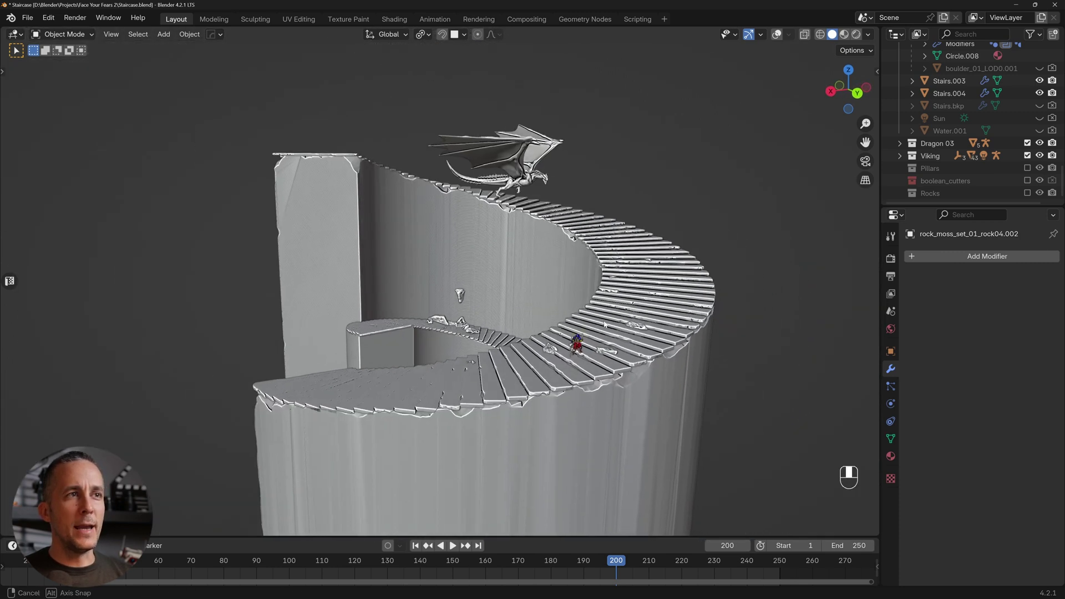
{"action": "scroll", "coordinate": [609, 325], "scroll_direction": "up", "scroll_amount": 2}
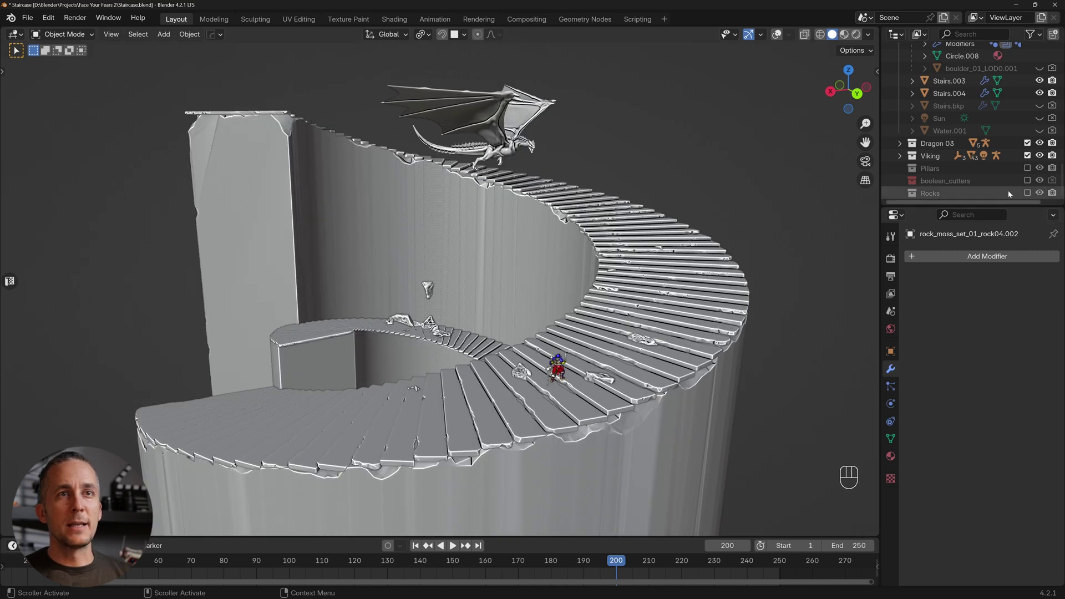
Enable the Pillars and Rocks collections to complete the staircase environment.
{"action": "left_click", "coordinate": [1028, 168]}
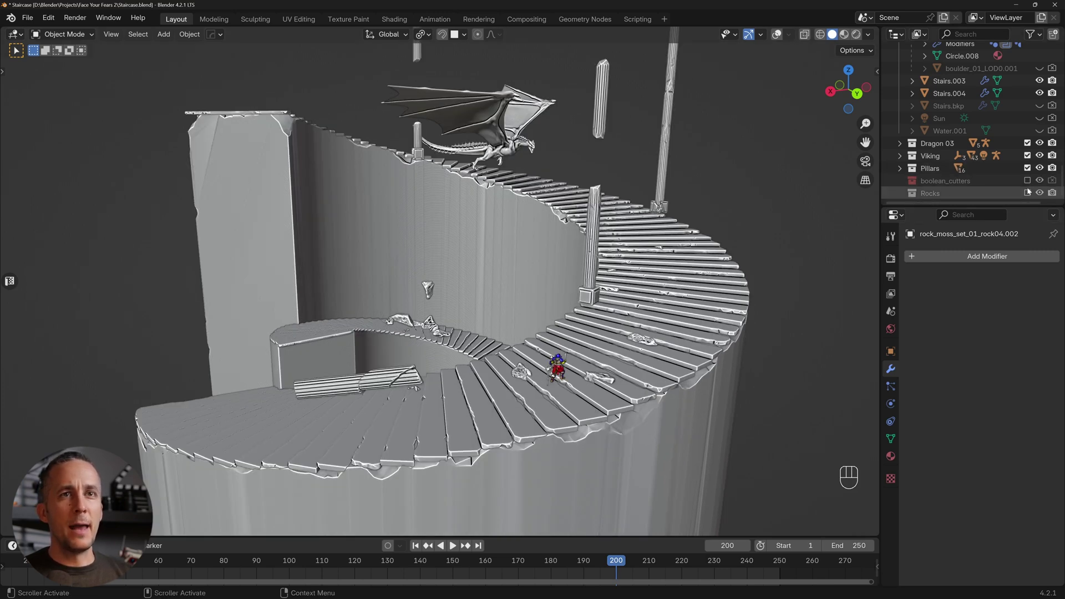
{"action": "left_click", "coordinate": [1027, 193]}
{"action": "scroll", "coordinate": [616, 361], "scroll_direction": "down", "scroll_amount": 4}
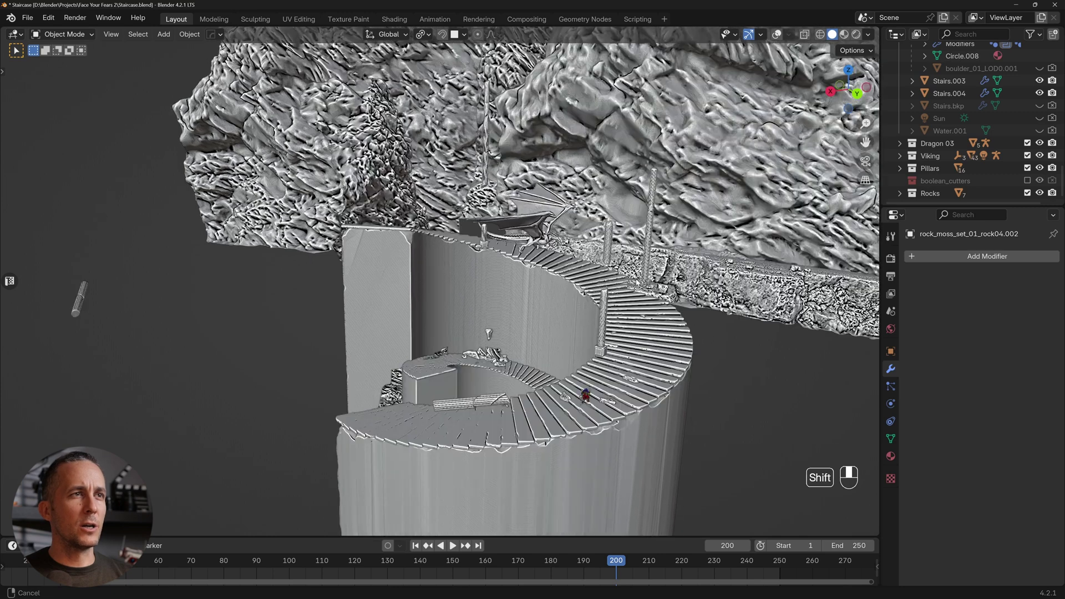
{"action": "left_click_drag", "start_coordinate": [638, 265], "coordinate": [589, 304]}
{"action": "scroll", "coordinate": [588, 294], "scroll_direction": "down", "scroll_amount": 2}
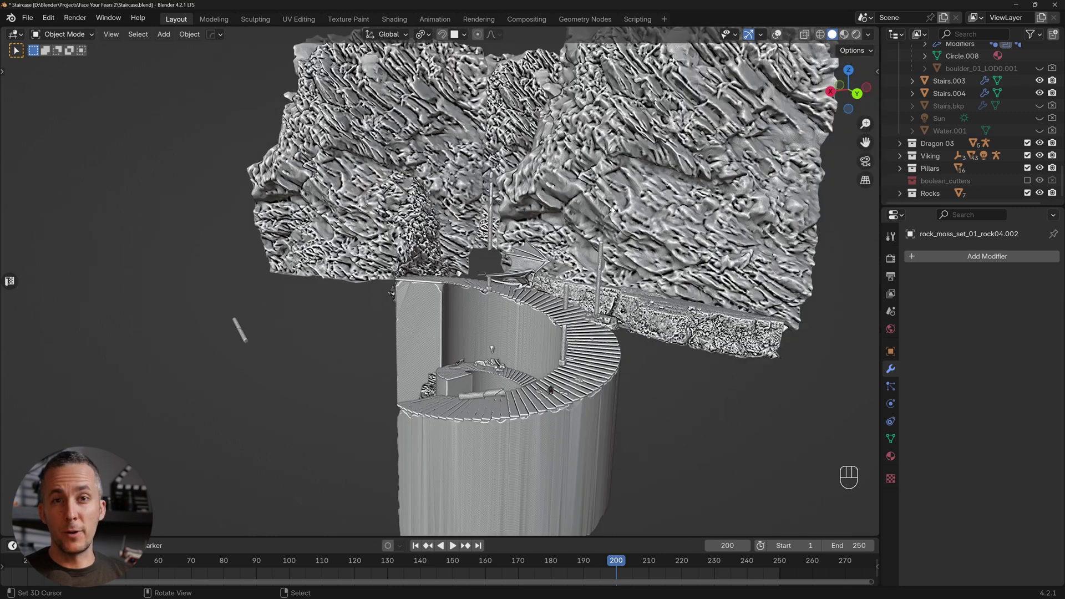
{"action": "left_click_drag", "start_coordinate": [617, 199], "coordinate": [611, 236]}
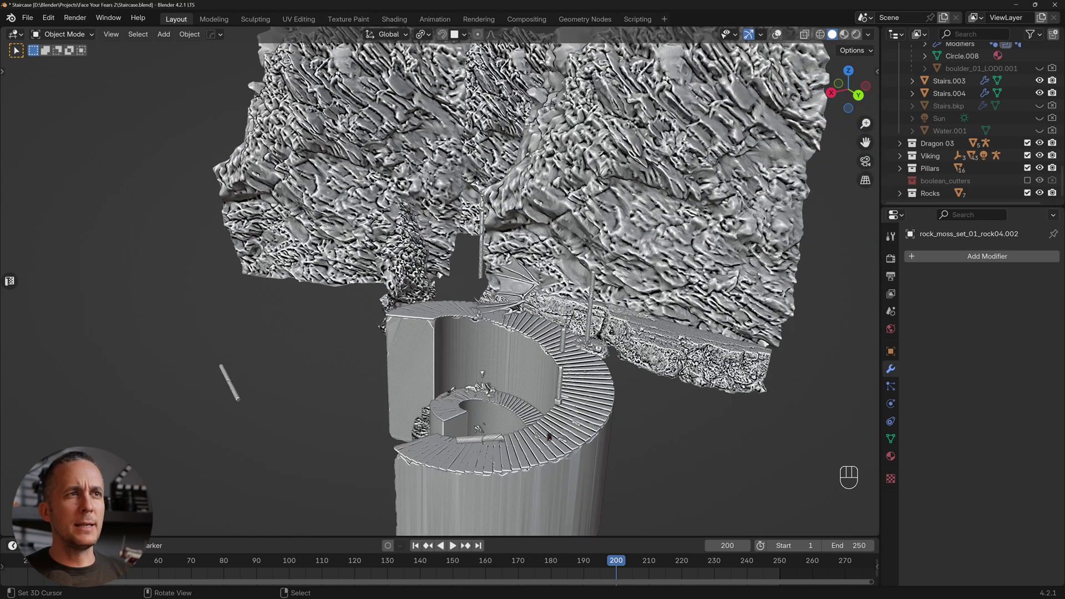
Inspect the scene through the active camera in Material Preview and Rendered shading.
{"action": "scroll", "coordinate": [604, 189], "scroll_direction": "down", "scroll_amount": 1}
{"action": "left_click", "coordinate": [645, 174]}
{"action": "left_click_drag", "start_coordinate": [645, 174], "coordinate": [552, 265]}
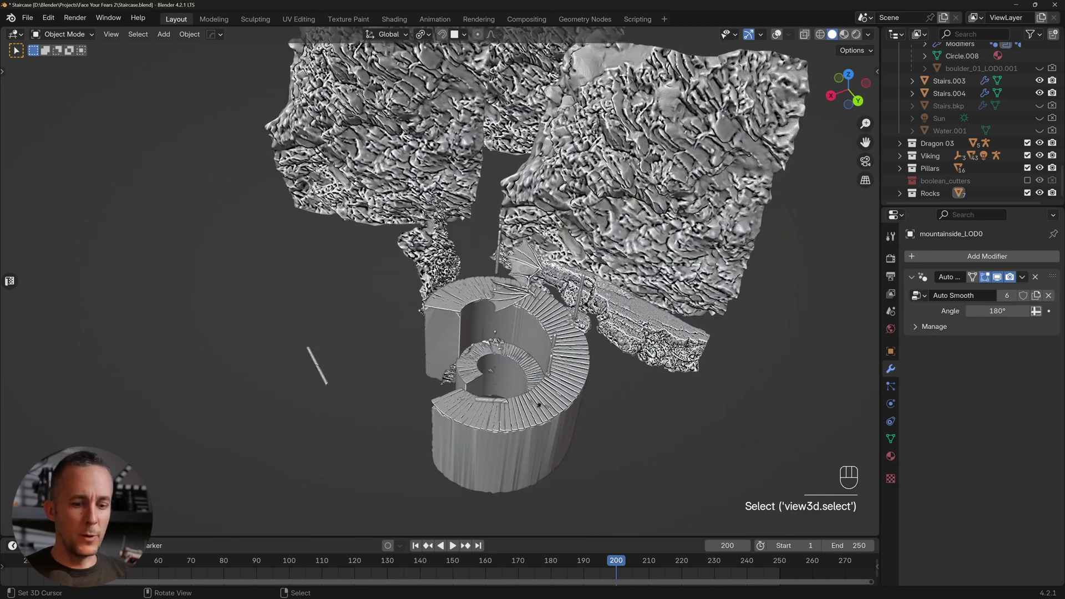
{"action": "key", "text": "KP_0"}
{"action": "left_click_drag", "start_coordinate": [514, 224], "coordinate": [533, 244]}
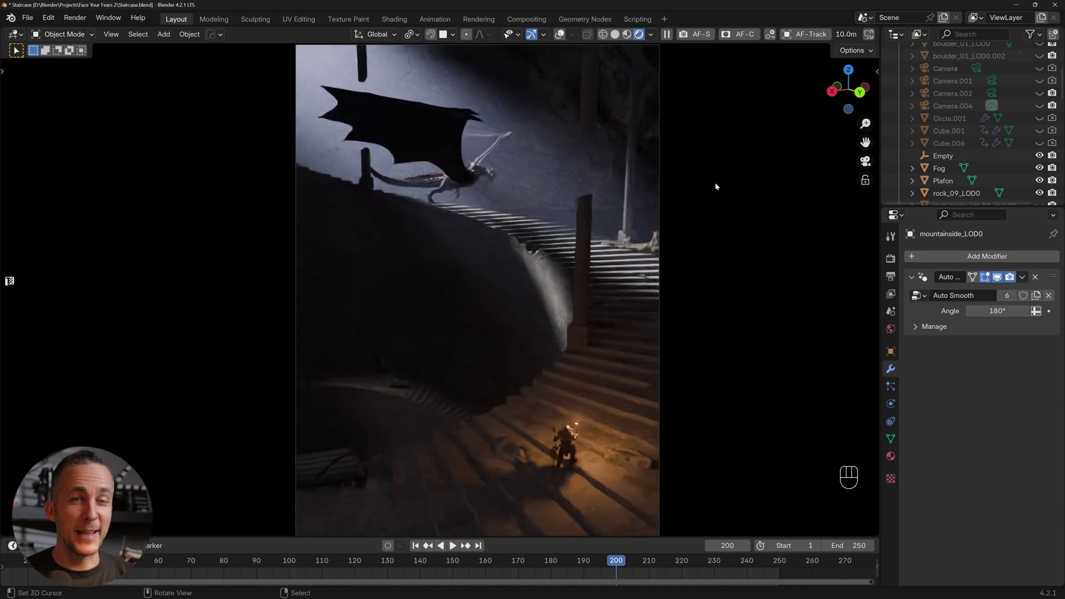
{"action": "left_click", "coordinate": [626, 34]}
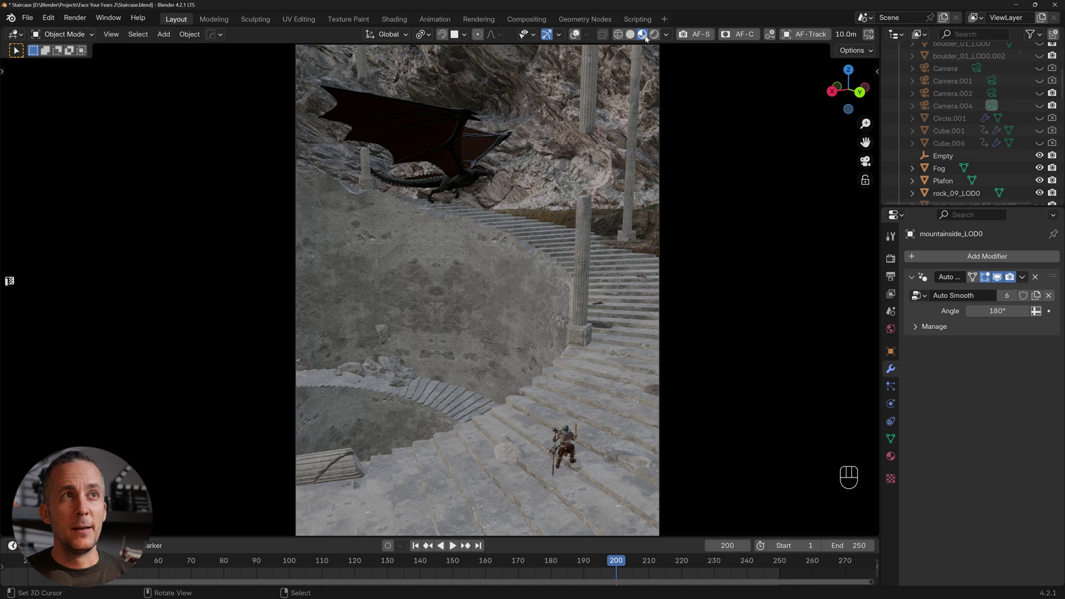
{"action": "left_click", "coordinate": [654, 35]}
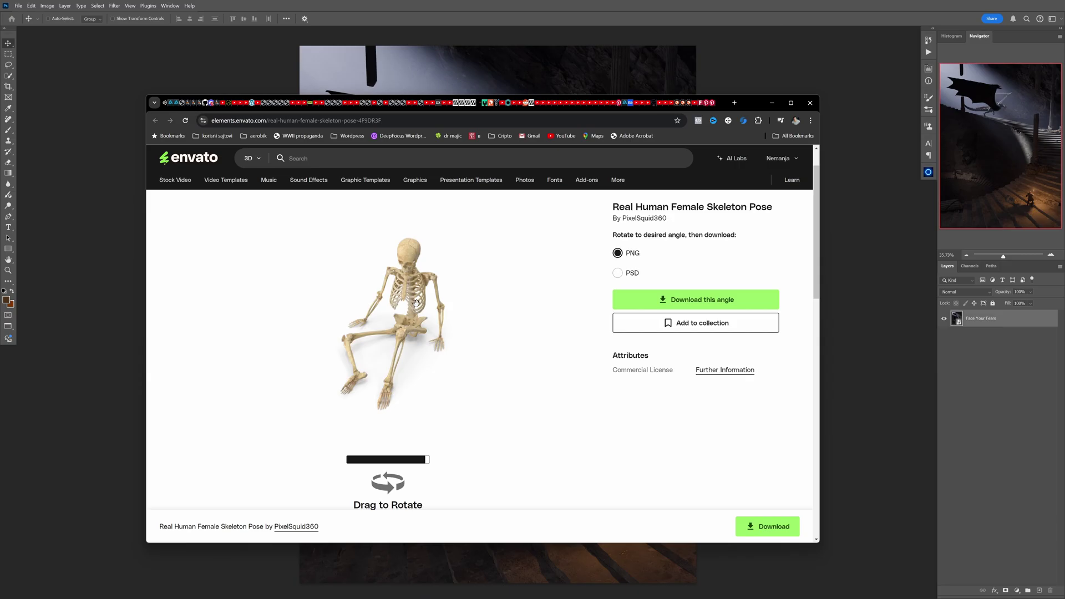
Rotate the Real Human Female Skeleton Pose on Envato and place it in Photoshop, seated on the boulder beside the broken column.
{"action": "mouse_move", "coordinate": [416, 302]}
{"action": "left_mouse_down"}
{"action": "mouse_move", "coordinate": [431, 309]}
{"action": "mouse_move", "coordinate": [409, 333]}
{"action": "mouse_move", "coordinate": [429, 318]}
{"action": "left_mouse_up"}
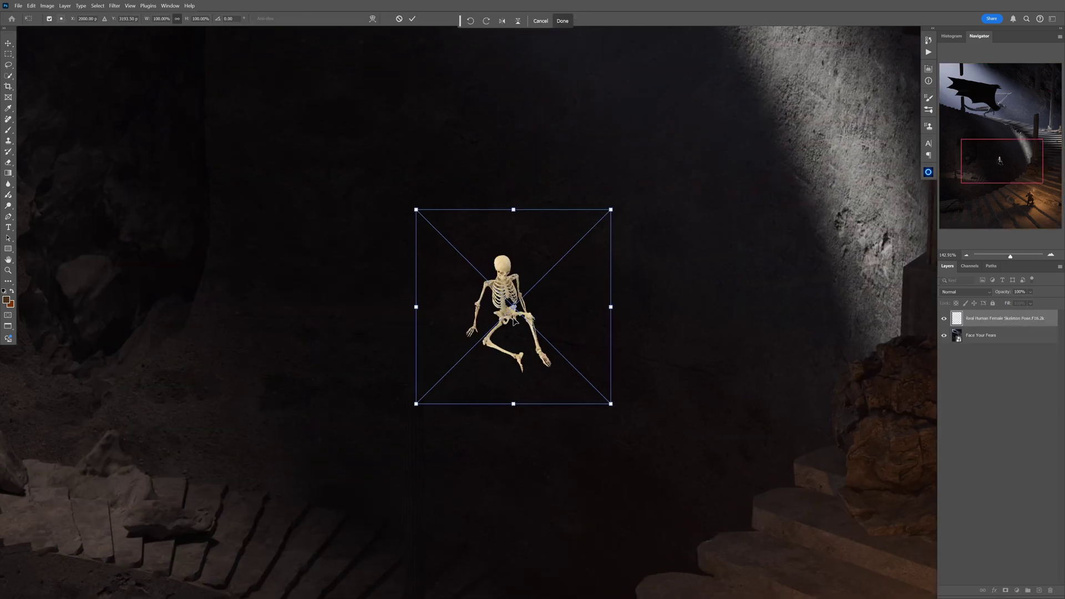
{"action": "left_click_drag", "start_coordinate": [510, 336], "coordinate": [124, 404]}
{"action": "left_click_drag", "start_coordinate": [182, 381], "coordinate": [321, 364]}
{"action": "left_click_drag", "start_coordinate": [310, 349], "coordinate": [309, 320]}
{"action": "left_click_drag", "start_coordinate": [690, 281], "coordinate": [399, 325]}
{"action": "key", "text": "Return"}
{"action": "scroll", "coordinate": [534, 404], "scroll_direction": "up", "scroll_amount": 10}
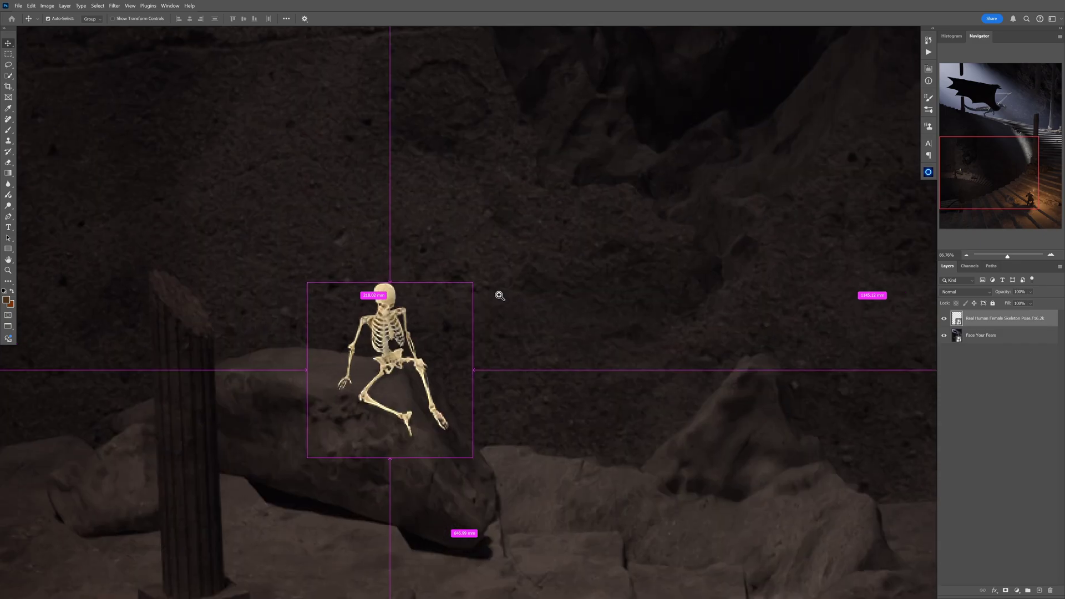
Darken the skeleton with a clipped Exposure adjustment layer and group both layers as Skeleton.
{"action": "left_click", "coordinate": [1016, 591]}
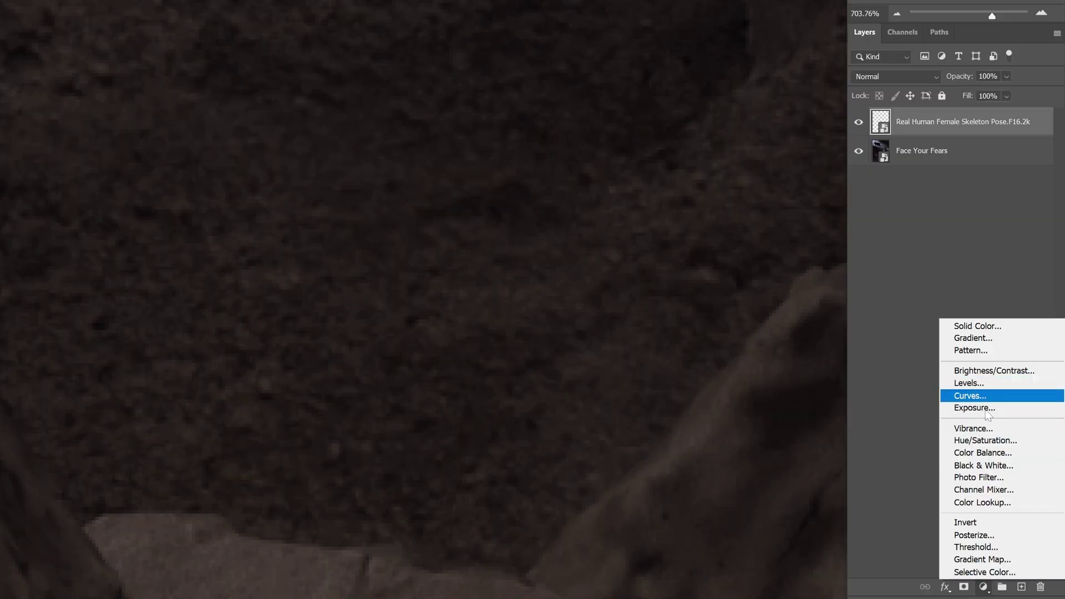
{"action": "left_click", "coordinate": [990, 409]}
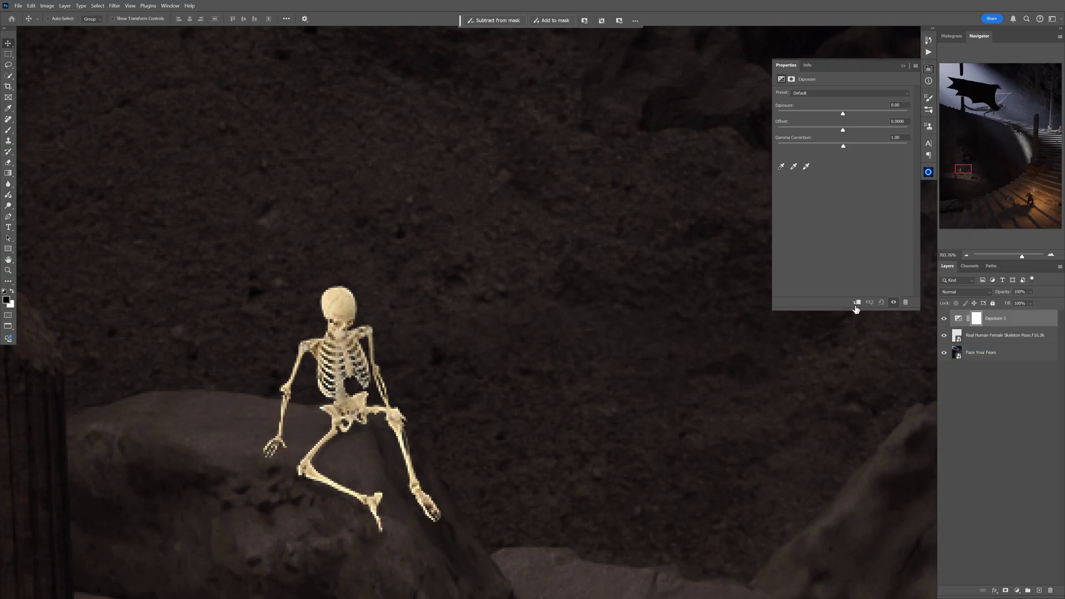
{"action": "left_click", "coordinate": [872, 319], "text": "ctrl"}
{"action": "left_click_drag", "start_coordinate": [842, 113], "coordinate": [798, 114]}
{"action": "left_click_drag", "start_coordinate": [396, 283], "coordinate": [497, 300]}
{"action": "left_click", "coordinate": [968, 335]}
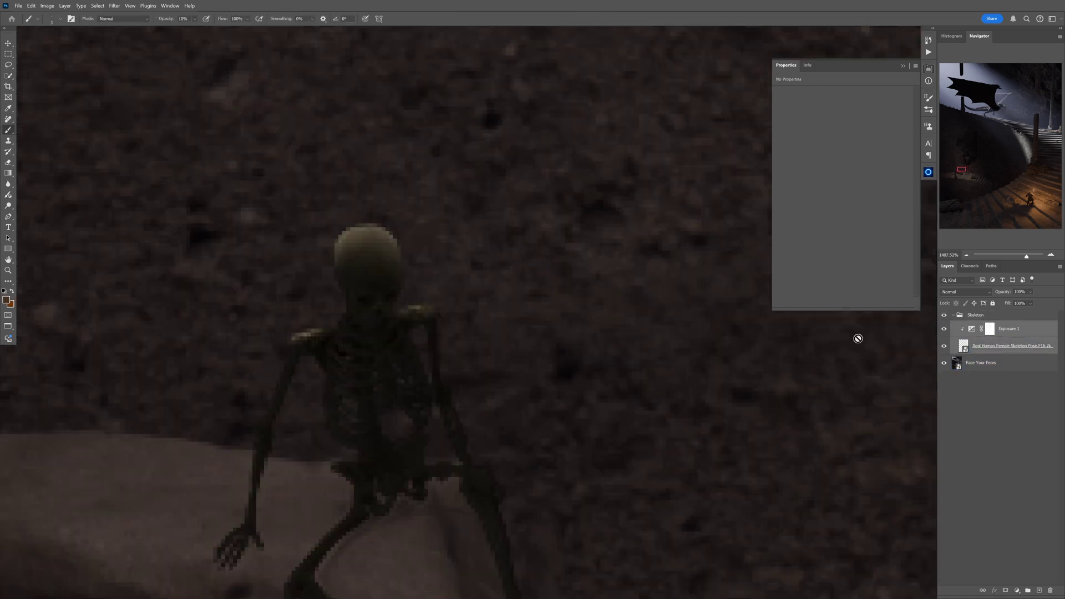
Paint black at 10% opacity on the Exposure mask to bring light back onto the skeleton's arm and bent leg.
{"action": "left_click_drag", "start_coordinate": [216, 389], "coordinate": [446, 254]}
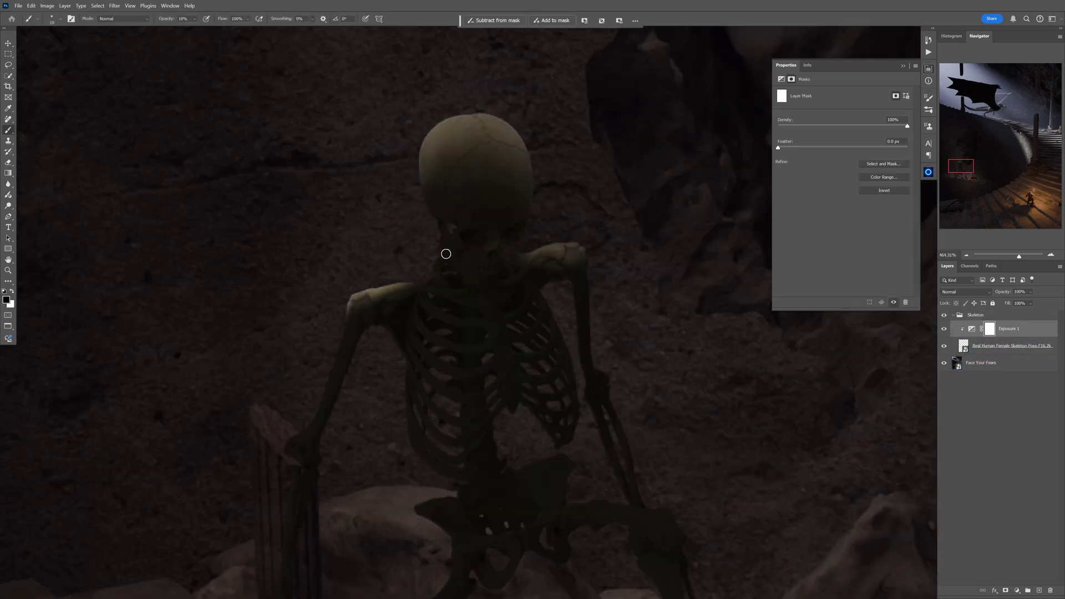
{"action": "left_click_drag", "start_coordinate": [271, 463], "coordinate": [377, 158]}
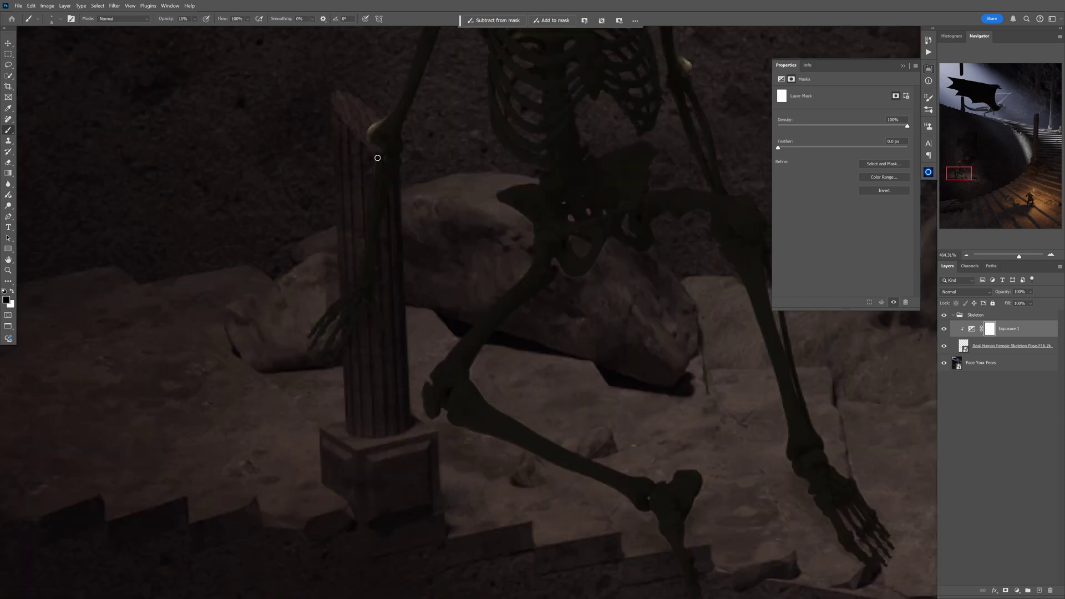
{"action": "key", "text": "bracketleft"}
{"action": "left_click_drag", "start_coordinate": [541, 241], "coordinate": [438, 394]}
{"action": "left_click_drag", "start_coordinate": [497, 295], "coordinate": [435, 388]}
{"action": "mouse_move", "coordinate": [487, 380]}
{"action": "left_mouse_down"}
{"action": "mouse_move", "coordinate": [260, 290]}
{"action": "mouse_move", "coordinate": [404, 389]}
{"action": "left_mouse_up"}
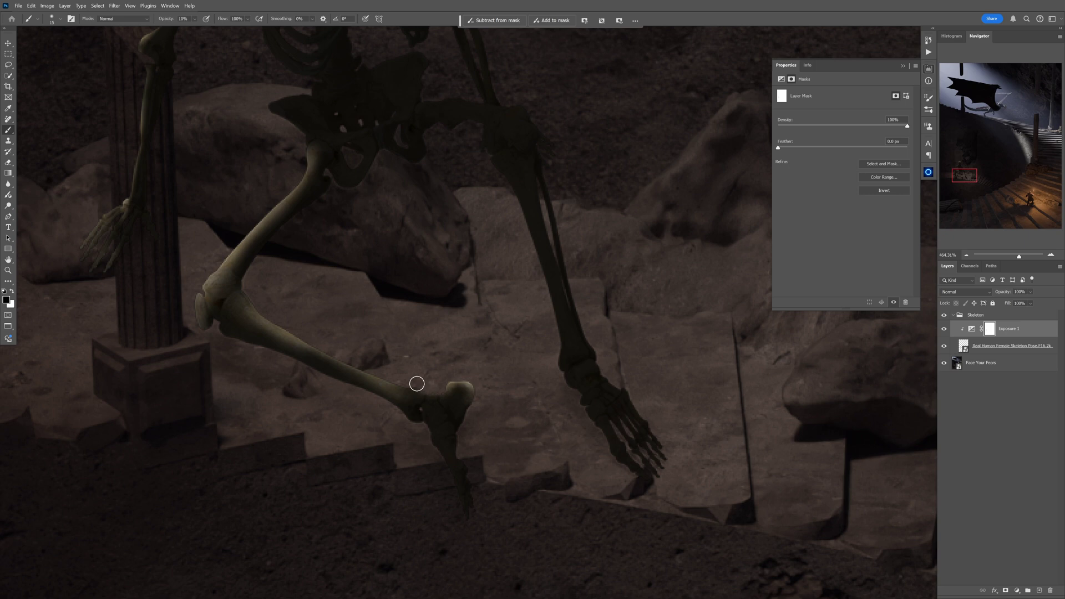
Enlarge the brush and lighten the outstretched leg and foot on the Exposure mask.
{"action": "key", "text": "bracketright"}
{"action": "key", "text": "bracketright"}
{"action": "left_click_drag", "start_coordinate": [600, 410], "coordinate": [630, 458]}
{"action": "left_click_drag", "start_coordinate": [544, 161], "coordinate": [571, 288]}
{"action": "left_click_drag", "start_coordinate": [532, 127], "coordinate": [522, 273]}
Shrink the brush and lighten the edge of the skeleton's pelvis on the Exposure mask.
{"action": "key", "text": "bracketleft"}
{"action": "key", "text": "bracketleft"}
{"action": "key", "text": "bracketleft"}
{"action": "key", "text": "bracketleft"}
{"action": "mouse_move", "coordinate": [427, 249]}
{"action": "left_mouse_down"}
{"action": "mouse_move", "coordinate": [514, 255]}
{"action": "mouse_move", "coordinate": [422, 252]}
{"action": "left_mouse_up"}
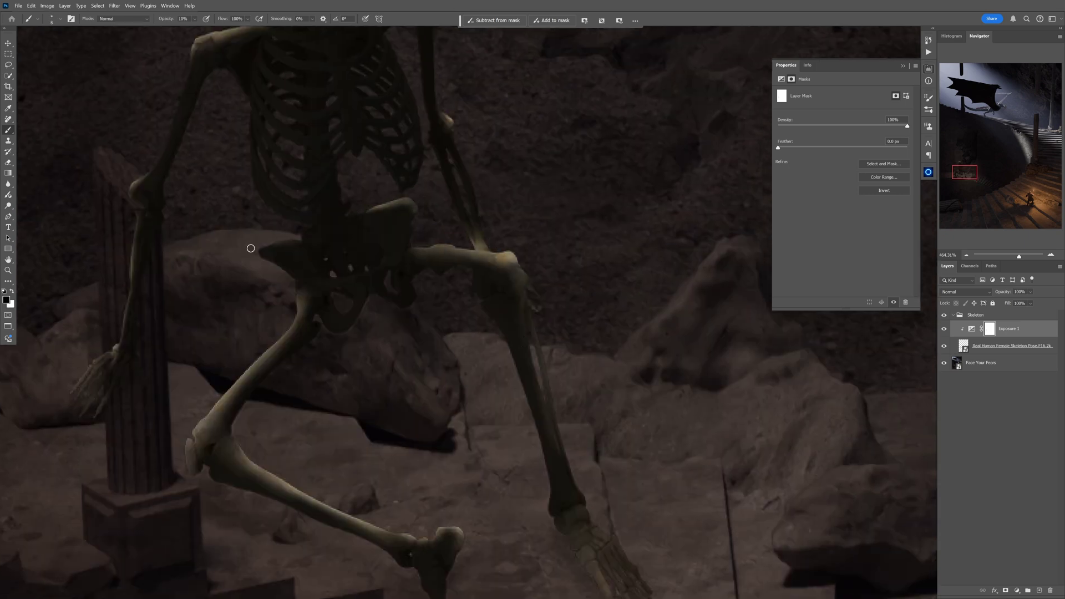
{"action": "scroll", "coordinate": [507, 241], "scroll_direction": "up", "scroll_amount": 2}
{"action": "scroll", "coordinate": [475, 192], "scroll_direction": "up", "scroll_amount": 2}
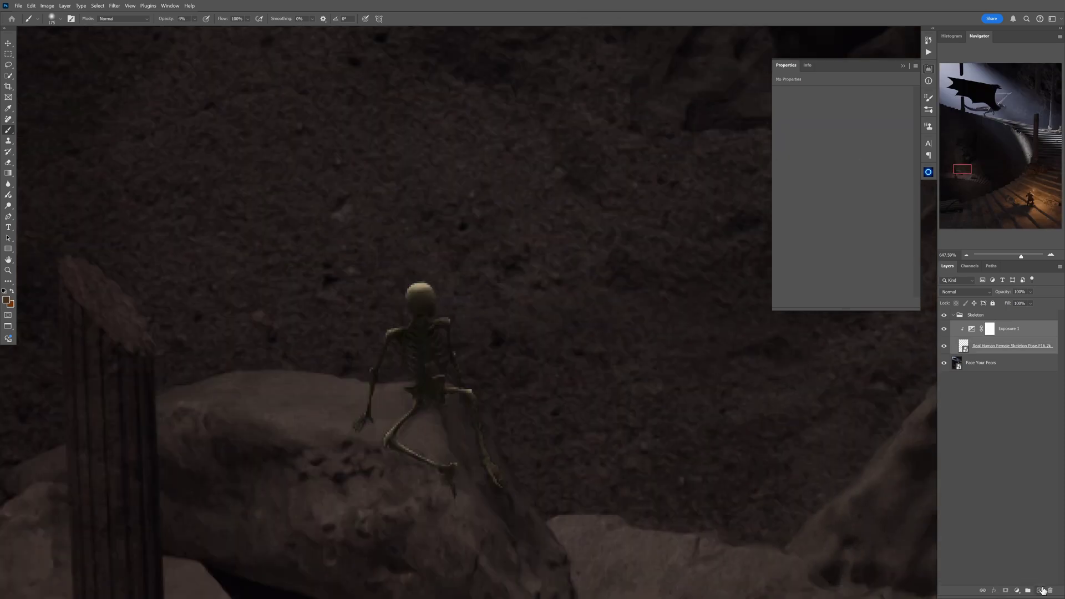
Add a layer named Shadow beneath the skeleton and set its blend mode to Multiply.
{"action": "left_click", "coordinate": [1041, 591]}
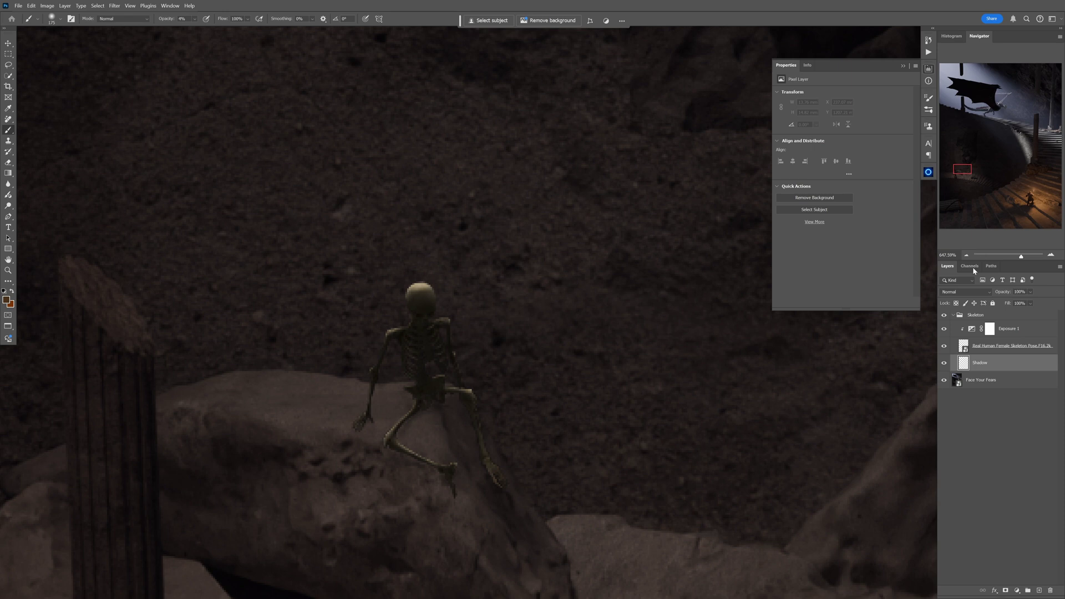
{"action": "left_click", "coordinate": [966, 292]}
{"action": "left_click", "coordinate": [948, 329]}
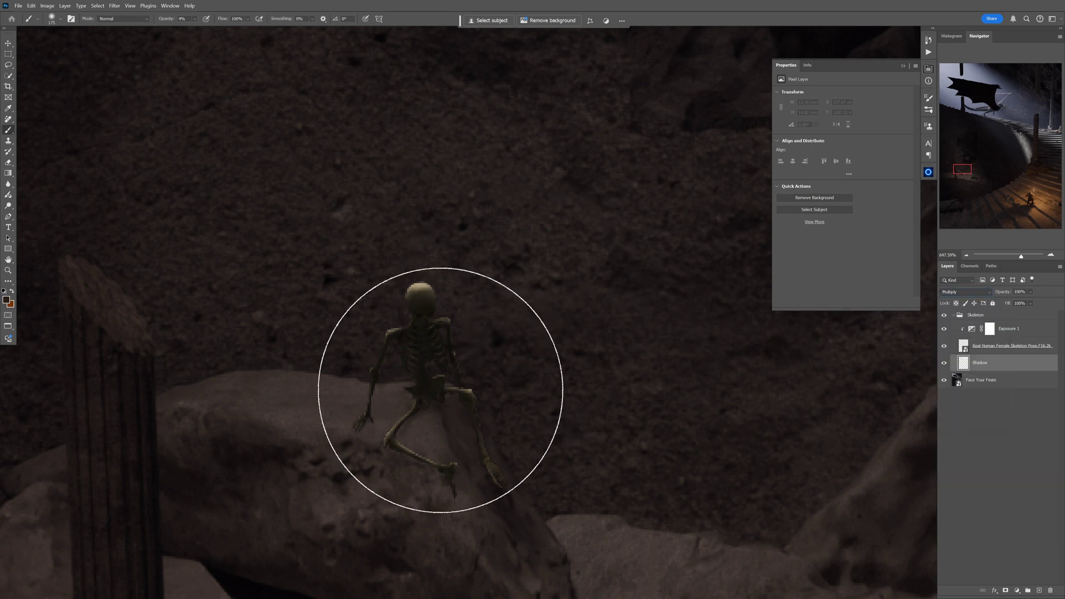
Paint contact shadows on the rock under the skeleton's legs, pelvis and hand with a small brush at 30% opacity.
{"action": "scroll", "coordinate": [423, 416], "scroll_direction": "up", "scroll_amount": 5}
{"action": "key", "text": "bracketleft"}
{"action": "key", "text": "bracketleft"}
{"action": "key", "text": "bracketleft"}
{"action": "key", "text": "bracketleft"}
{"action": "key", "text": "bracketleft"}
{"action": "key", "text": "bracketleft"}
{"action": "key", "text": "bracketleft"}
{"action": "key", "text": "bracketleft"}
{"action": "key", "text": "bracketleft"}
{"action": "key", "text": "bracketleft"}
{"action": "key", "text": "bracketleft"}
{"action": "key", "text": "bracketleft"}
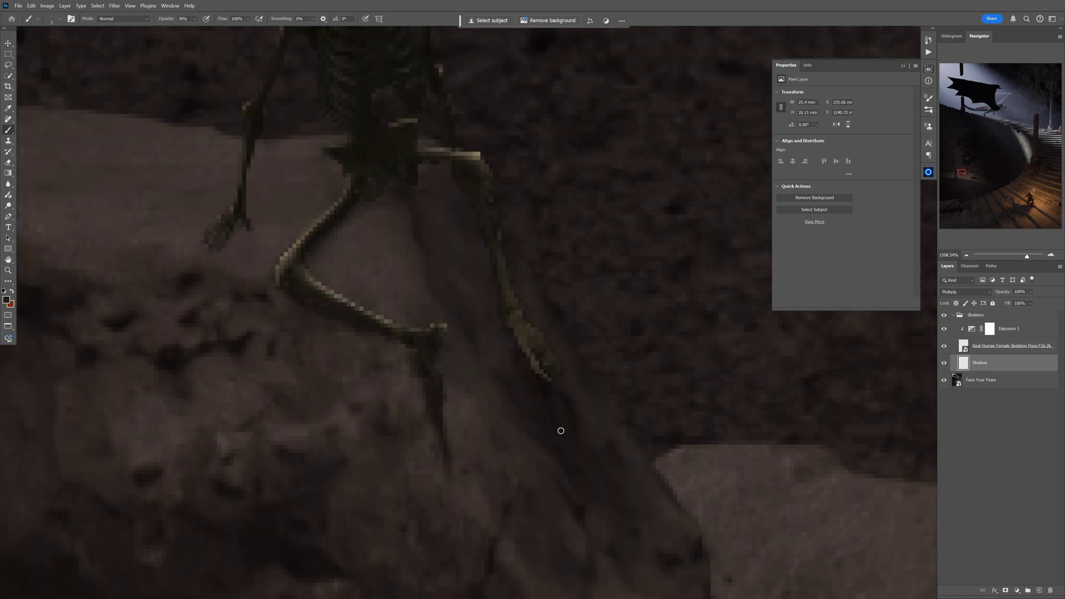
{"action": "left_click_drag", "start_coordinate": [491, 302], "coordinate": [473, 231]}
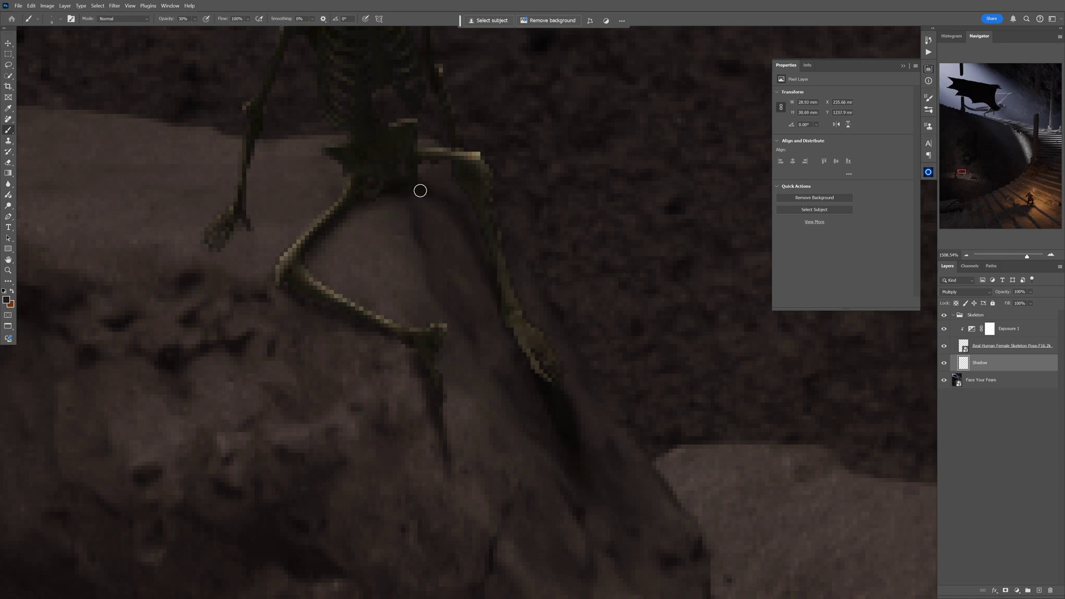
{"action": "left_click_drag", "start_coordinate": [211, 261], "coordinate": [357, 179]}
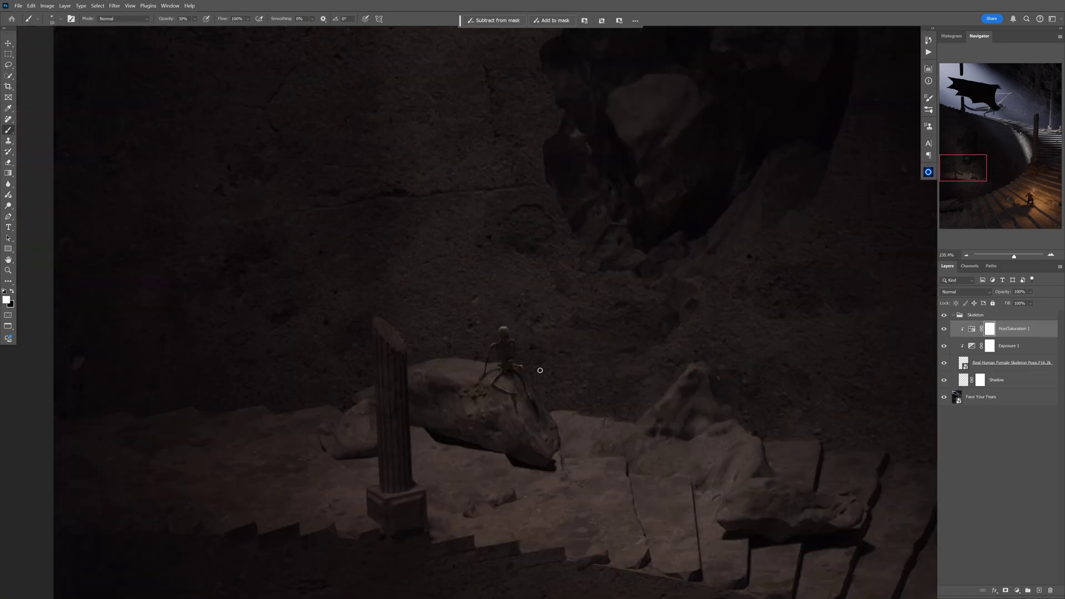
Bring in a second, hunched skeleton pose from Envato and place it on the steps below the large rock.
{"action": "scroll", "coordinate": [480, 369], "scroll_direction": "down", "scroll_amount": 3}
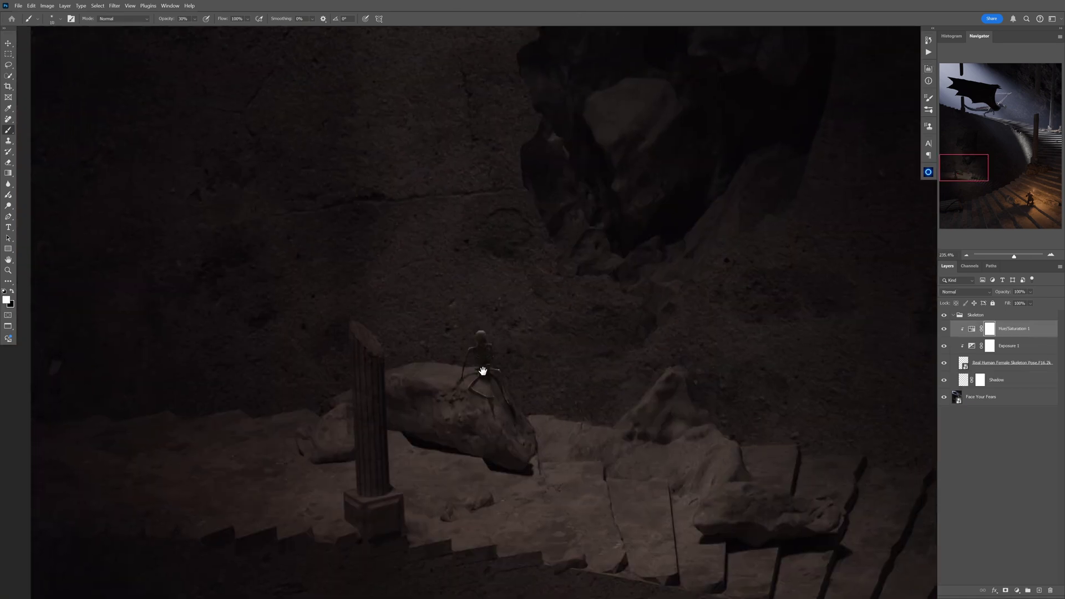
{"action": "left_click_drag", "start_coordinate": [477, 368], "coordinate": [405, 326]}
{"action": "key", "text": "alt+Tab"}
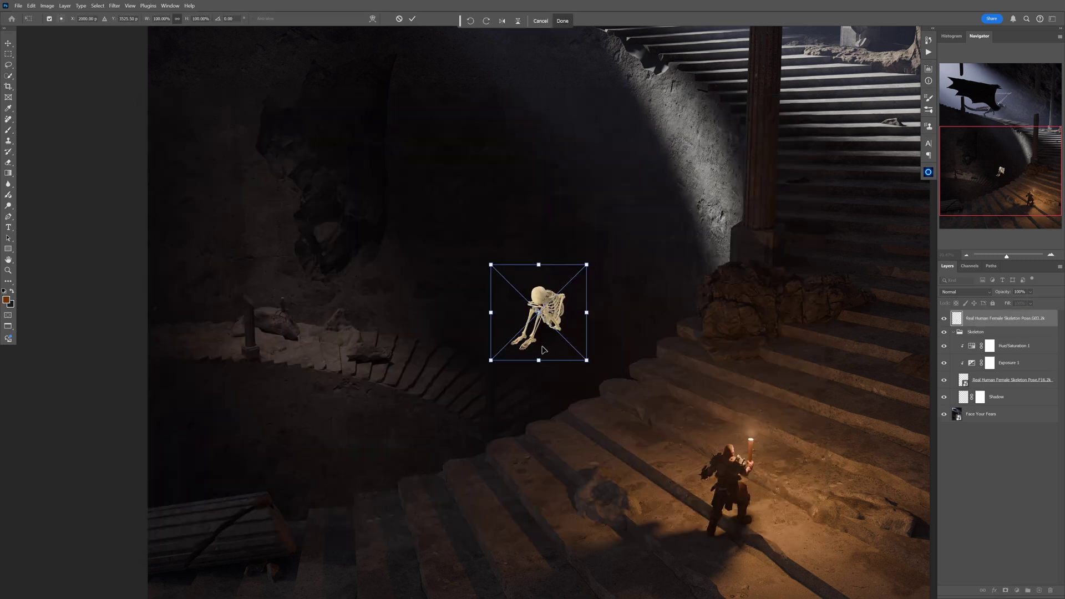
{"action": "left_click_drag", "start_coordinate": [544, 349], "coordinate": [597, 426]}
{"action": "scroll", "coordinate": [742, 384], "scroll_direction": "up", "scroll_amount": 6}
{"action": "key", "text": "Return"}
{"action": "key", "text": "b"}
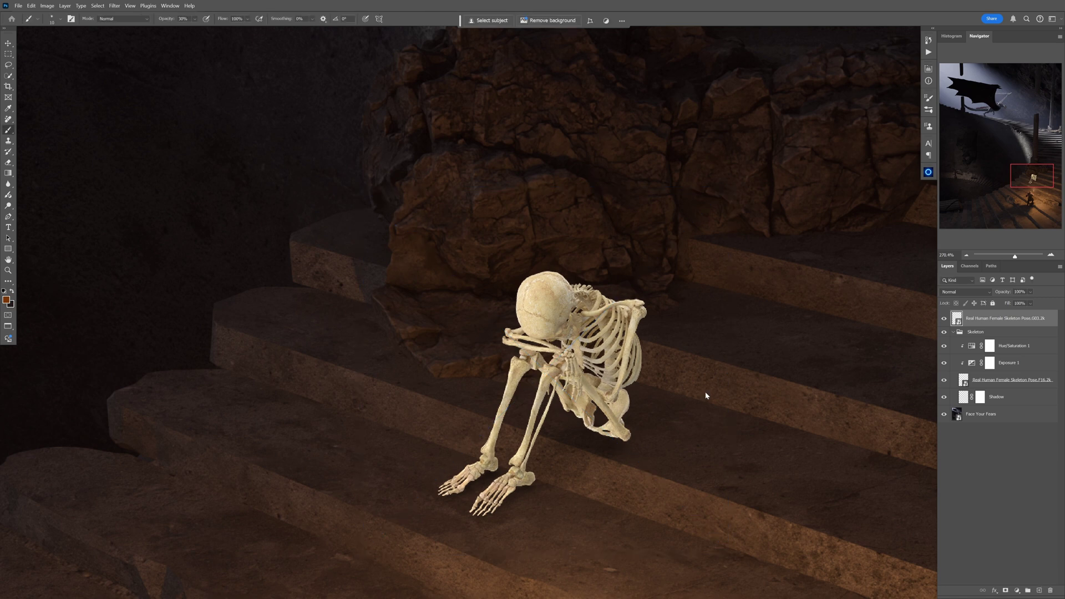
Copy the Exposure adjustment above the second skeleton and clip it to that layer.
{"action": "left_click", "coordinate": [971, 367]}
{"action": "left_click_drag", "start_coordinate": [971, 368], "coordinate": [977, 323], "text": "alt"}
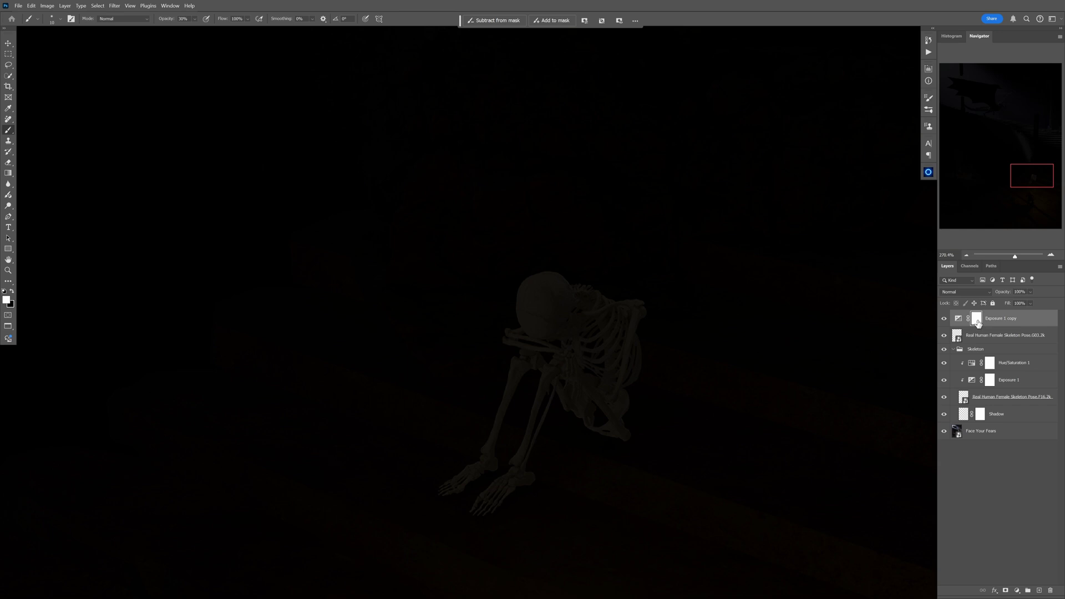
{"action": "left_click", "coordinate": [971, 326], "text": "alt"}
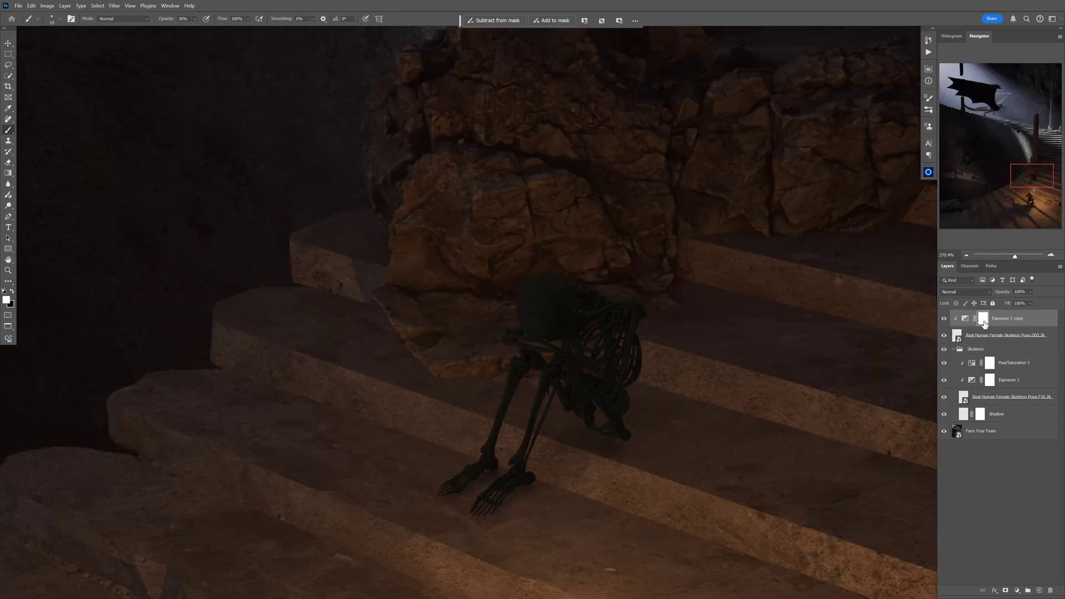
{"action": "left_click", "coordinate": [983, 319]}
{"action": "key", "text": "ctrl+i"}
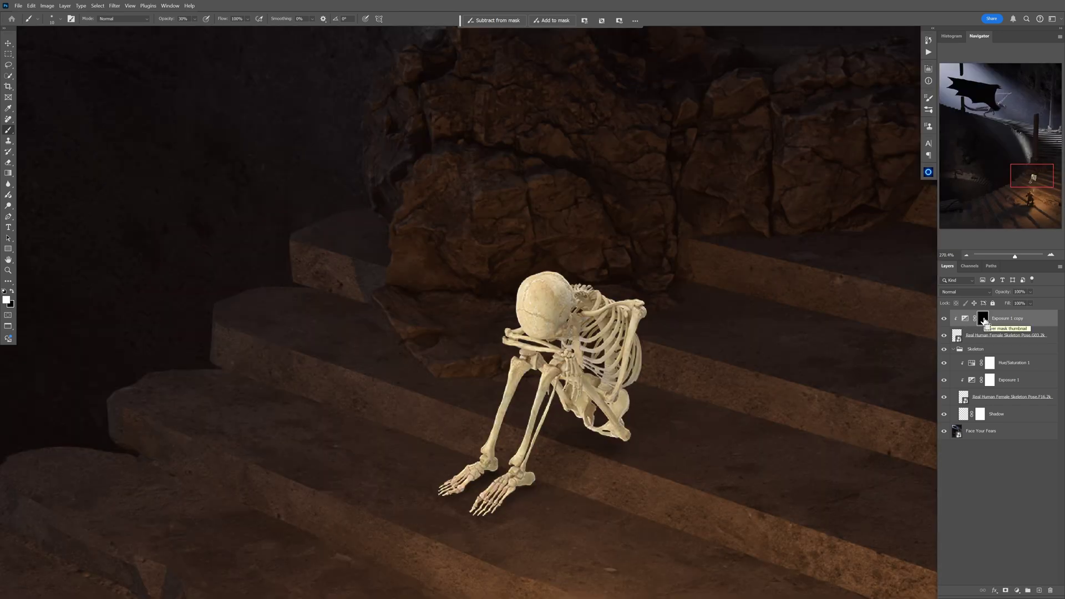
{"action": "key", "text": "ctrl+i"}
Scale the hunched skeleton down to about 36% and move it to the foot of the large rock.
{"action": "left_click_drag", "start_coordinate": [673, 281], "coordinate": [678, 307], "text": "ctrl"}
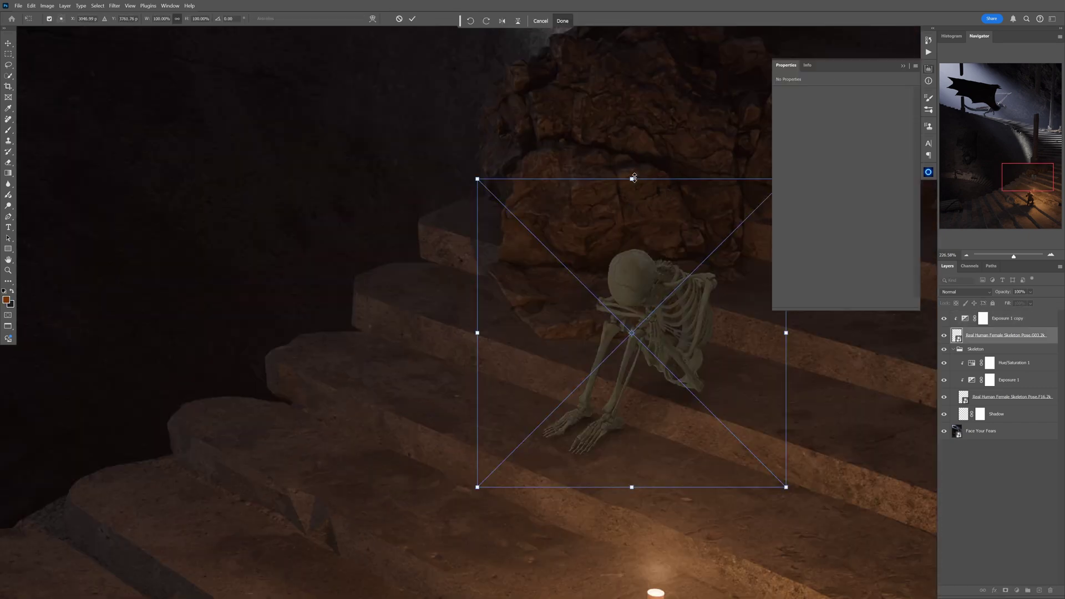
{"action": "left_click_drag", "start_coordinate": [632, 178], "coordinate": [634, 277]}
{"action": "left_click_drag", "start_coordinate": [657, 342], "coordinate": [428, 293]}
{"action": "left_click_drag", "start_coordinate": [543, 310], "coordinate": [567, 339], "text": "ctrl"}
{"action": "scroll", "coordinate": [520, 292], "scroll_direction": "up", "scroll_amount": 5}
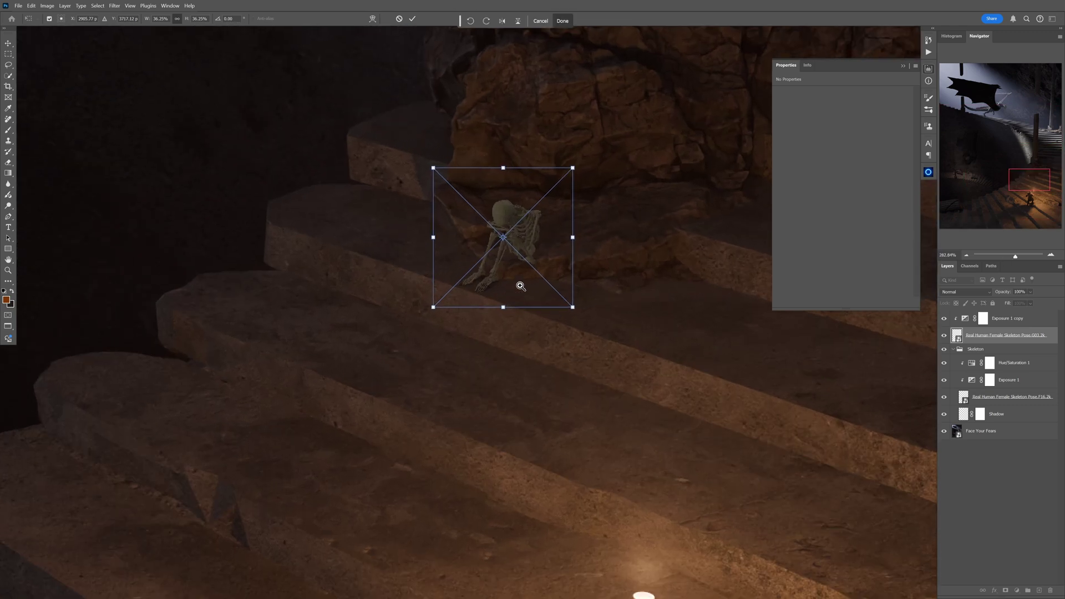
Enlarge the hunched skeleton slightly about its centre and reposition it so it sits against the base of the rock.
{"action": "left_click_drag", "start_coordinate": [504, 168], "coordinate": [503, 160], "text": "alt"}
{"action": "left_click_drag", "start_coordinate": [517, 199], "coordinate": [492, 187]}
{"action": "key", "text": "Return"}
{"action": "key", "text": "b"}
{"action": "scroll", "coordinate": [613, 242], "scroll_direction": "down", "scroll_amount": 8}
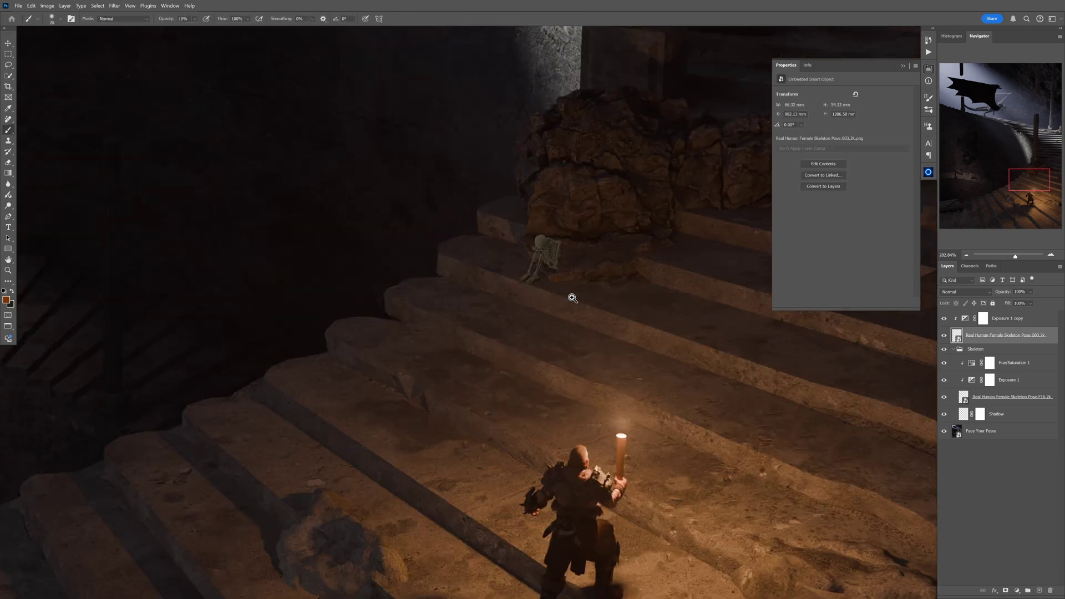
{"action": "scroll", "coordinate": [610, 300], "scroll_direction": "up", "scroll_amount": 8}
{"action": "key", "text": "ctrl+t"}
{"action": "left_click_drag", "start_coordinate": [487, 157], "coordinate": [486, 139]}
{"action": "left_click_drag", "start_coordinate": [521, 261], "coordinate": [519, 268]}
{"action": "left_click_drag", "start_coordinate": [521, 269], "coordinate": [554, 243]}
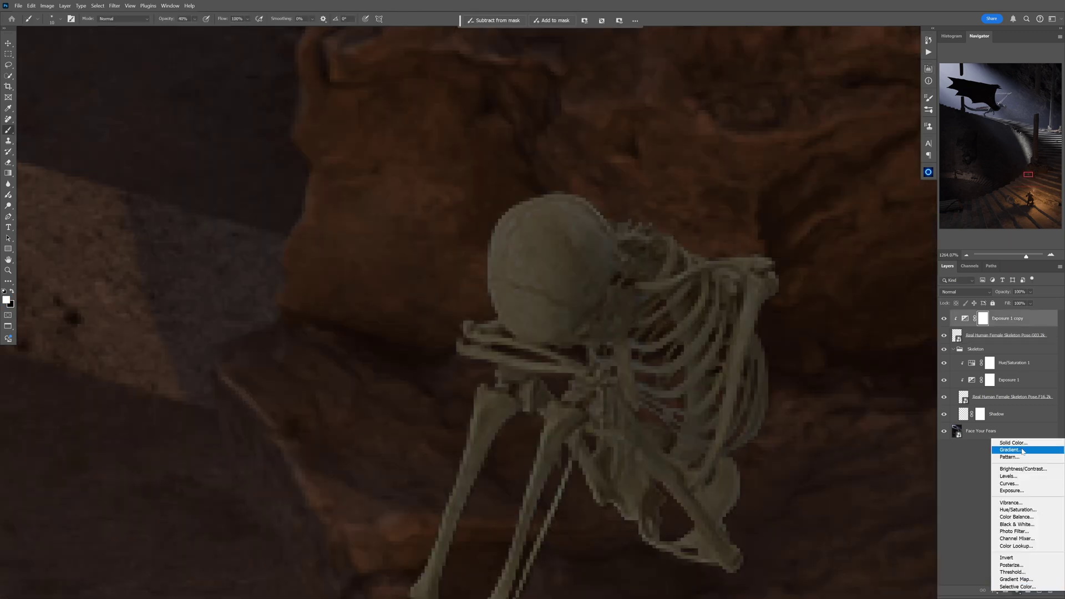
Add a Solid Color fill layer above the second skeleton's Exposure adjustment and invert its mask to black.
{"action": "left_click", "coordinate": [1013, 443]}
{"action": "left_click", "coordinate": [589, 204]}
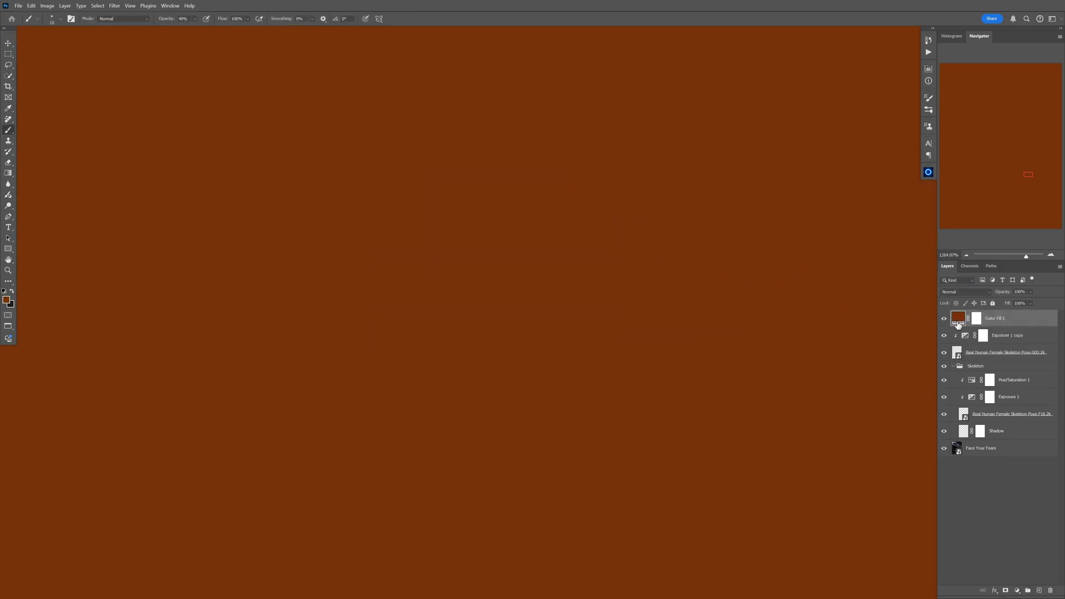
{"action": "left_click", "coordinate": [975, 320]}
{"action": "key", "text": "ctrl+i"}
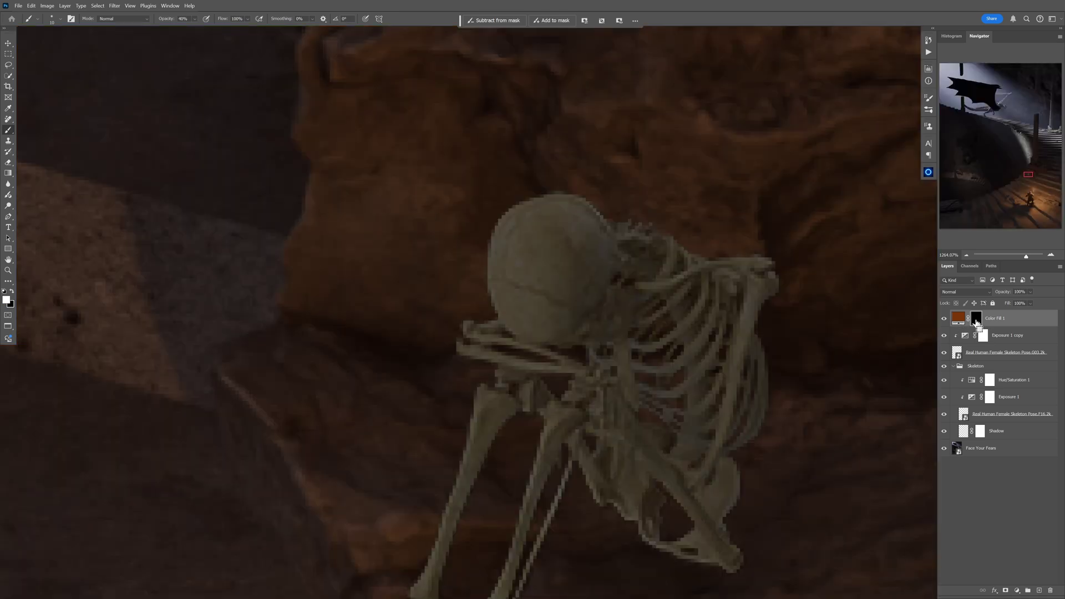
Change the fill colour to #3f3524, sampled from the skeleton's leg bone, and set the layer's blend mode to Multiply.
{"action": "double_click", "coordinate": [959, 321]}
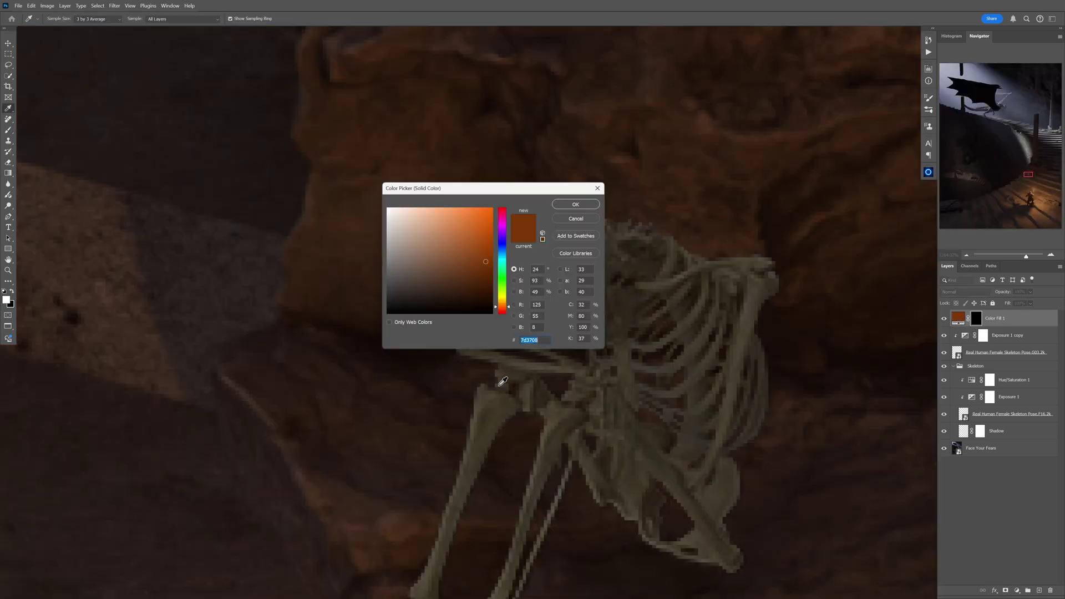
{"action": "left_click", "coordinate": [500, 408]}
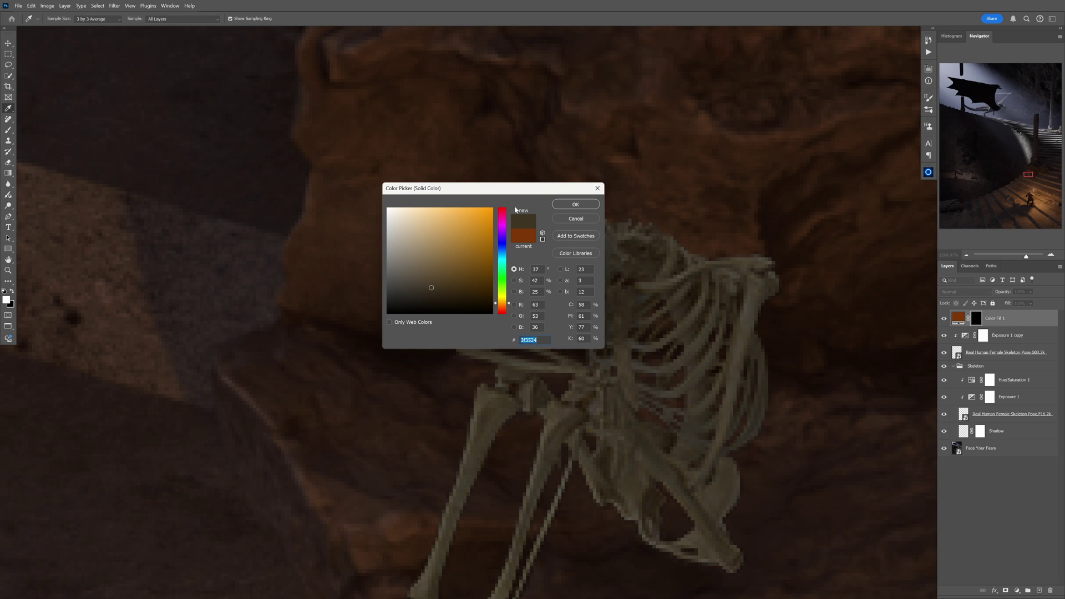
{"action": "left_click", "coordinate": [576, 204]}
{"action": "left_click", "coordinate": [957, 292]}
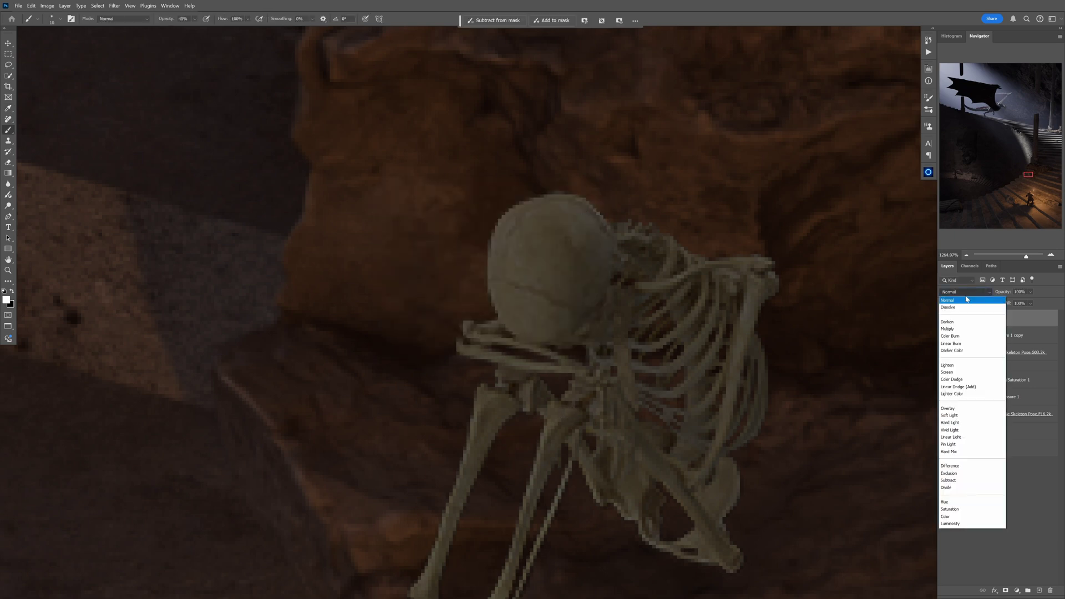
{"action": "left_click", "coordinate": [958, 330]}
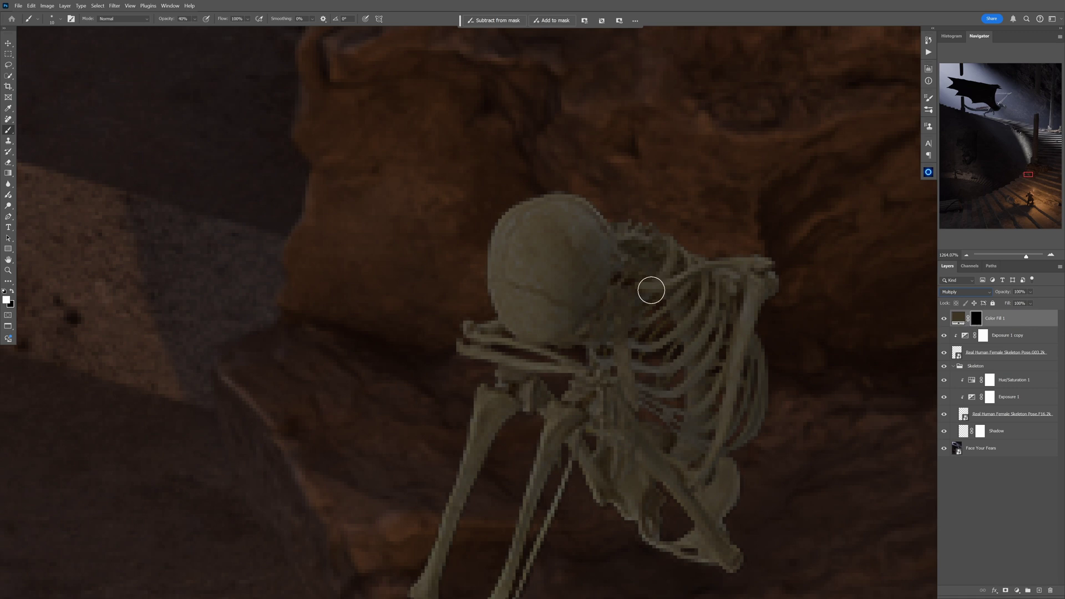
Clip the Multiply fill to the second skeleton and paint on its mask to shade the top and outer side of the skull.
{"action": "mouse_move", "coordinate": [501, 264]}
{"action": "left_mouse_down"}
{"action": "mouse_move", "coordinate": [517, 217]}
{"action": "mouse_move", "coordinate": [576, 185]}
{"action": "mouse_move", "coordinate": [594, 190]}
{"action": "mouse_move", "coordinate": [631, 251]}
{"action": "left_mouse_up"}
{"action": "left_click", "coordinate": [972, 327], "text": "alt"}
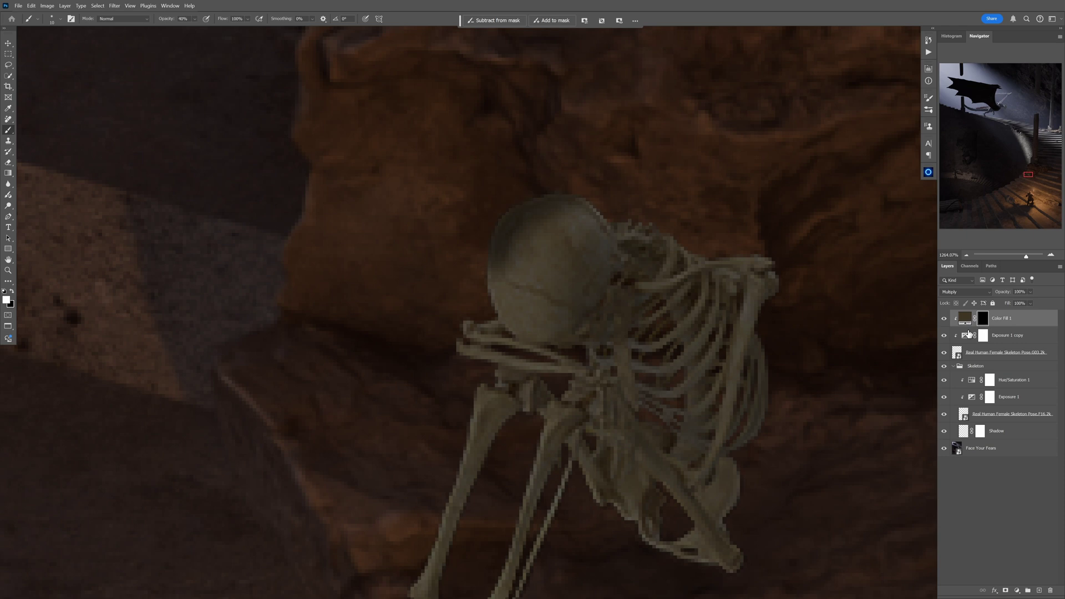
{"action": "key", "text": "]"}
{"action": "key", "text": "]"}
{"action": "mouse_move", "coordinate": [571, 202]}
{"action": "left_mouse_down"}
{"action": "mouse_move", "coordinate": [531, 208]}
{"action": "mouse_move", "coordinate": [492, 294]}
{"action": "mouse_move", "coordinate": [578, 164]}
{"action": "mouse_move", "coordinate": [498, 283]}
{"action": "left_mouse_up"}
{"action": "key", "text": "["}
{"action": "key", "text": "["}
{"action": "key", "text": "["}
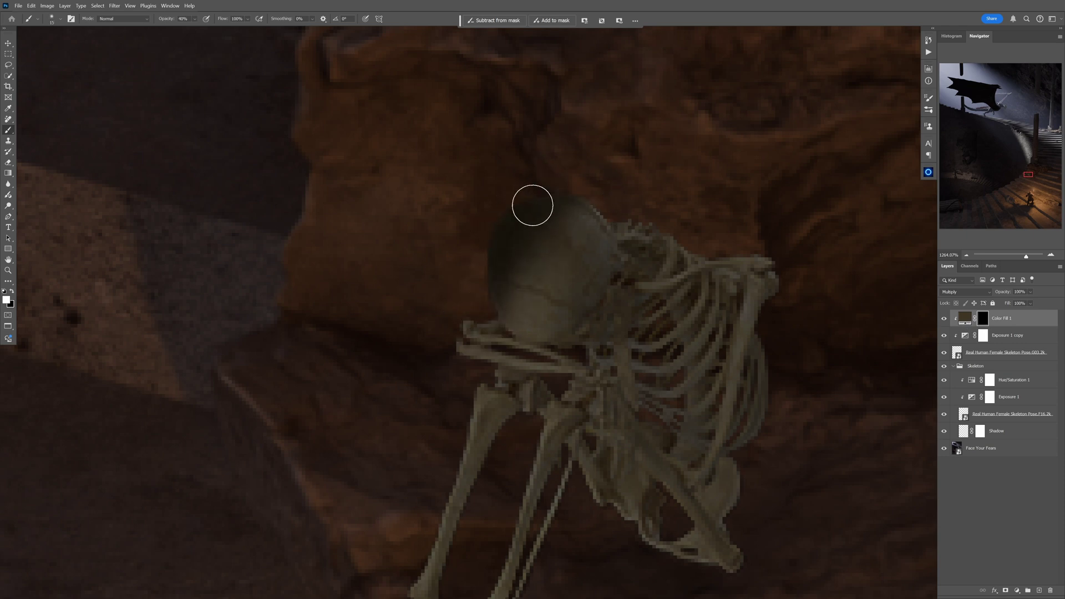
Paint shading over the skeleton's ribs, back, pelvis and leg bones on the fill mask, varying the brush size to fit each bone.
{"action": "mouse_move", "coordinate": [766, 267]}
{"action": "left_mouse_down"}
{"action": "mouse_move", "coordinate": [767, 428]}
{"action": "mouse_move", "coordinate": [687, 540]}
{"action": "mouse_move", "coordinate": [655, 434]}
{"action": "left_mouse_up"}
{"action": "key", "text": "["}
{"action": "key", "text": "["}
{"action": "mouse_move", "coordinate": [660, 335]}
{"action": "left_mouse_down"}
{"action": "mouse_move", "coordinate": [618, 295]}
{"action": "mouse_move", "coordinate": [547, 527]}
{"action": "left_mouse_up"}
{"action": "mouse_move", "coordinate": [481, 389]}
{"action": "left_mouse_down"}
{"action": "mouse_move", "coordinate": [519, 226]}
{"action": "mouse_move", "coordinate": [364, 507]}
{"action": "left_mouse_up"}
{"action": "left_click_drag", "start_coordinate": [452, 524], "coordinate": [425, 563]}
{"action": "left_click_drag", "start_coordinate": [646, 301], "coordinate": [738, 383]}
{"action": "key", "text": "["}
{"action": "key", "text": "["}
{"action": "key", "text": "["}
{"action": "key", "text": "["}
{"action": "key", "text": "["}
{"action": "left_click_drag", "start_coordinate": [649, 216], "coordinate": [638, 190]}
{"action": "key", "text": "["}
{"action": "mouse_move", "coordinate": [730, 169]}
{"action": "left_mouse_down"}
{"action": "mouse_move", "coordinate": [702, 194]}
{"action": "mouse_move", "coordinate": [724, 241]}
{"action": "left_mouse_up"}
{"action": "key", "text": "]"}
{"action": "key", "text": "]"}
{"action": "key", "text": "]"}
{"action": "key", "text": "]"}
{"action": "key", "text": "]"}
{"action": "left_click_drag", "start_coordinate": [735, 92], "coordinate": [700, 81]}
{"action": "left_click_drag", "start_coordinate": [802, 118], "coordinate": [799, 172]}
{"action": "key", "text": "]"}
{"action": "key", "text": "]"}
{"action": "key", "text": "]"}
{"action": "key", "text": "]"}
{"action": "scroll", "coordinate": [665, 311], "scroll_direction": "down", "scroll_amount": 8}
{"action": "scroll", "coordinate": [643, 236], "scroll_direction": "up", "scroll_amount": 6}
Refine the shading mask around the skull and shoulders with the brush at 20% opacity, alternating between white and black.
{"action": "key", "text": "2"}
{"action": "mouse_move", "coordinate": [629, 289]}
{"action": "left_mouse_down"}
{"action": "mouse_move", "coordinate": [657, 227]}
{"action": "mouse_move", "coordinate": [612, 299]}
{"action": "left_mouse_up"}
{"action": "key", "text": "x"}
{"action": "key", "text": "]"}
{"action": "key", "text": "]"}
{"action": "left_click", "coordinate": [651, 271]}
{"action": "key", "text": "["}
{"action": "key", "text": "["}
{"action": "key", "text": "["}
{"action": "key", "text": "["}
{"action": "scroll", "coordinate": [583, 309], "scroll_direction": "down", "scroll_amount": 3}
Add a new layer above the Multiply fill, set its blend mode to Overlay and clip it to the second skeleton.
{"action": "left_click", "coordinate": [1039, 590]}
{"action": "left_click", "coordinate": [982, 295]}
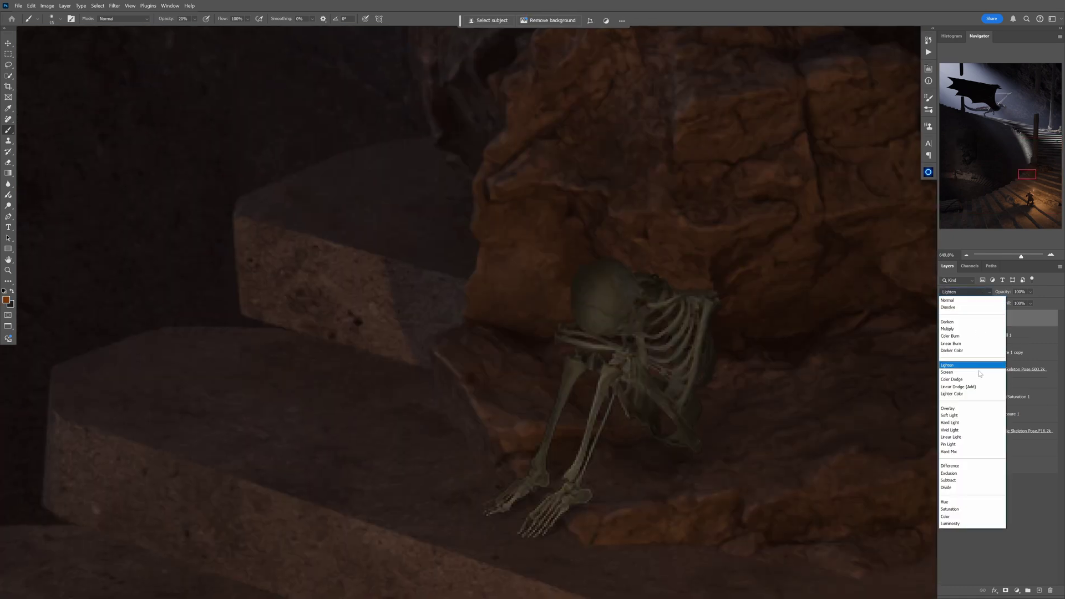
{"action": "left_click", "coordinate": [958, 408]}
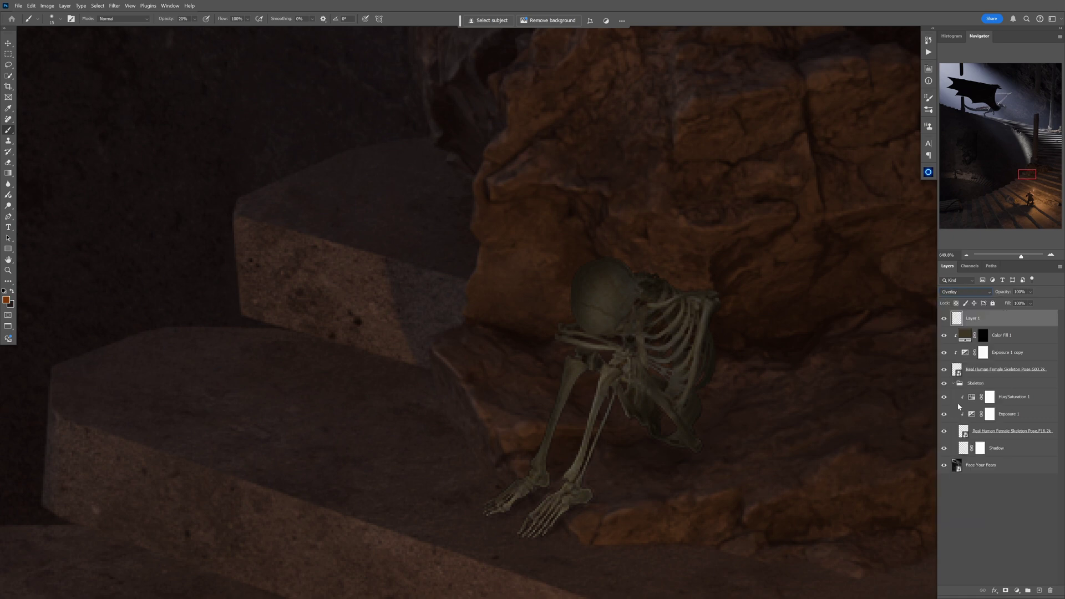
{"action": "left_click", "coordinate": [970, 326], "text": "alt"}
Sample the stone colour beside the skeleton and shift the brush colour to a bright, saturated orange.
{"action": "left_click", "coordinate": [725, 491], "text": "alt"}
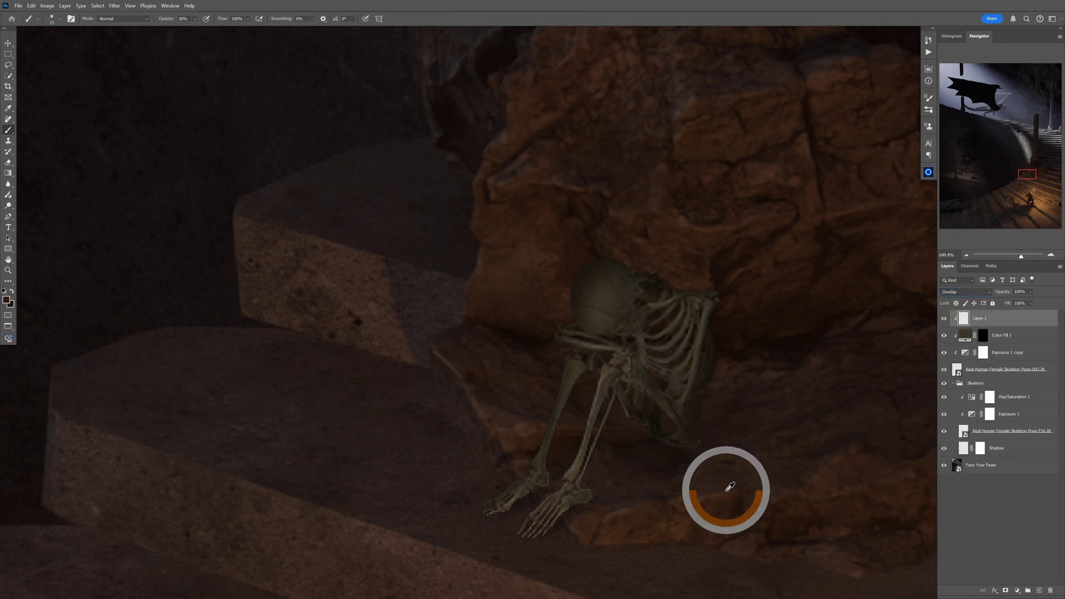
{"action": "key", "text": "bracketright"}
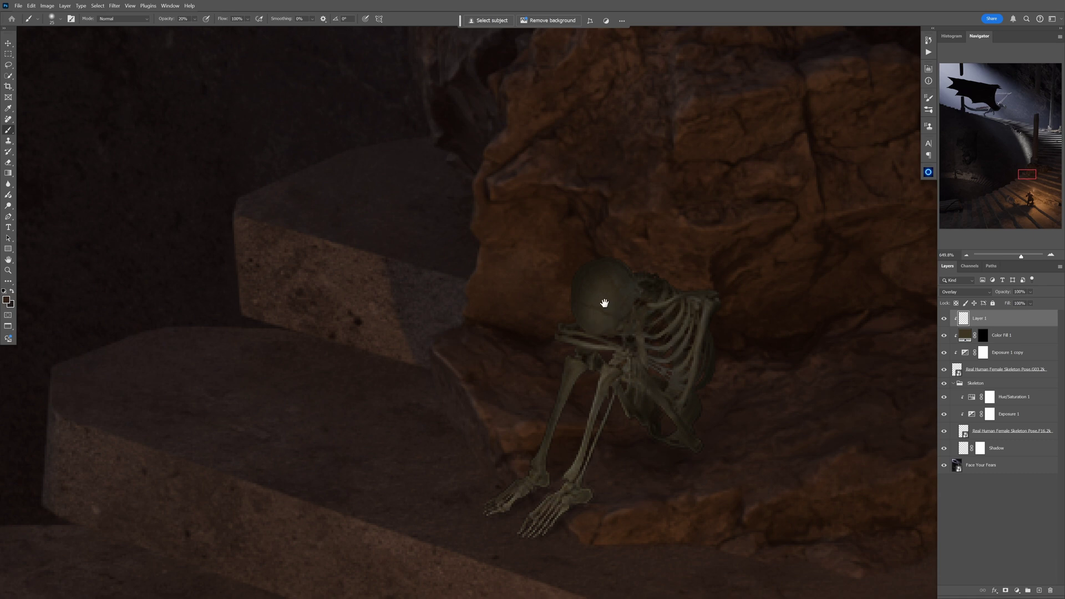
{"action": "scroll", "coordinate": [616, 299], "scroll_direction": "up", "scroll_amount": 2}
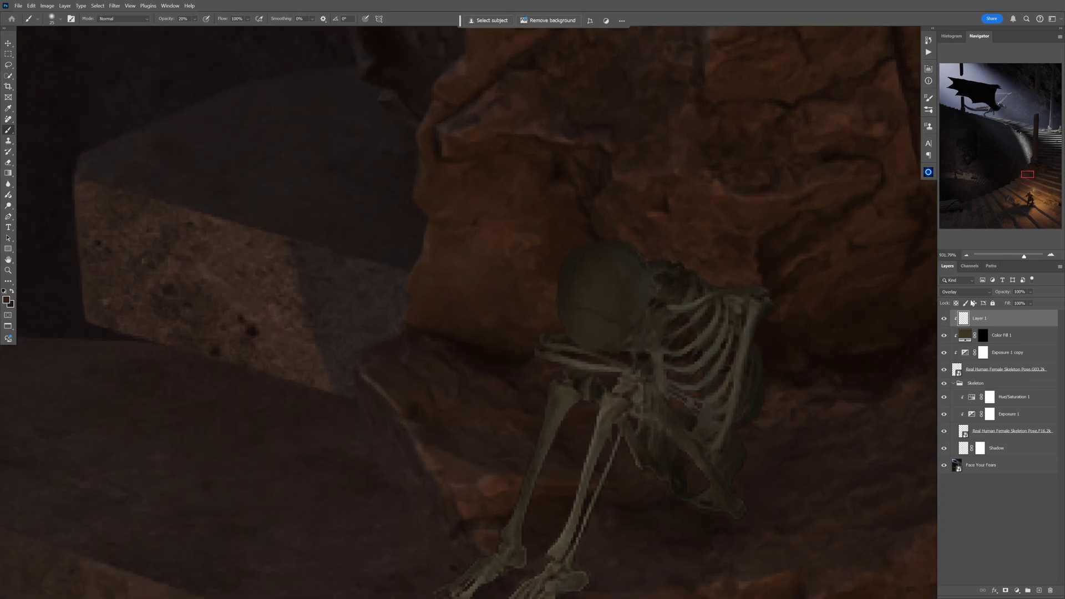
{"action": "left_click", "coordinate": [7, 300]}
{"action": "left_click", "coordinate": [491, 213]}
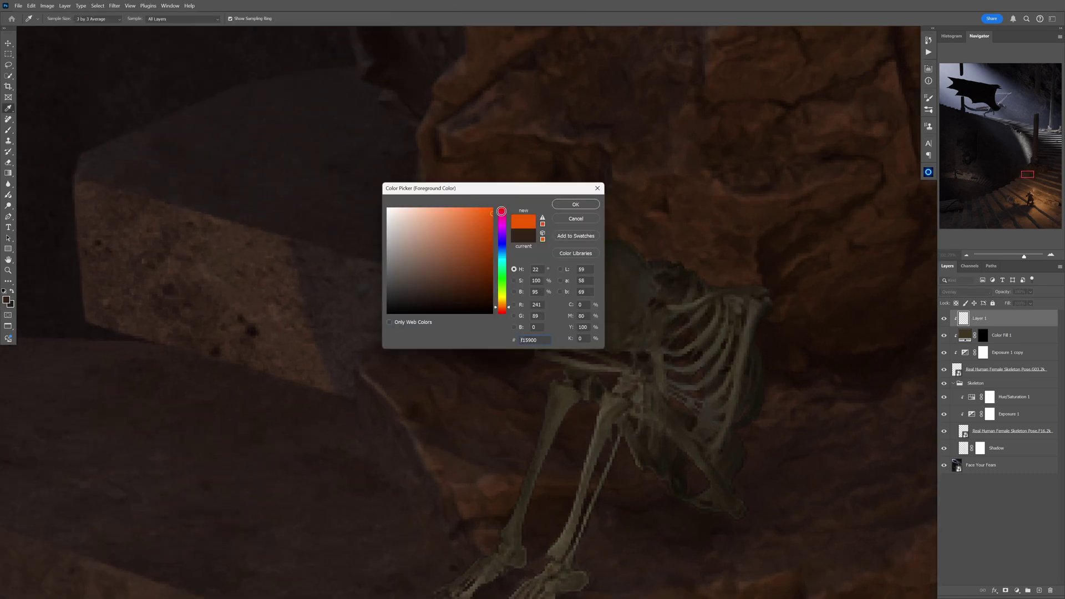
{"action": "left_click", "coordinate": [575, 204]}
Paint a warm orange glow on the lower front of the skull and on the leg bones at 20% opacity.
{"action": "left_click_drag", "start_coordinate": [618, 308], "coordinate": [603, 349]}
{"action": "key", "text": "bracketright"}
{"action": "key", "text": "bracketright"}
{"action": "key", "text": "bracketright"}
{"action": "left_click_drag", "start_coordinate": [614, 290], "coordinate": [604, 320]}
{"action": "key", "text": "bracketleft"}
{"action": "key", "text": "bracketleft"}
{"action": "key", "text": "bracketleft"}
{"action": "key", "text": "bracketleft"}
{"action": "key", "text": "bracketleft"}
{"action": "key", "text": "bracketleft"}
{"action": "key", "text": "bracketleft"}
{"action": "key", "text": "bracketleft"}
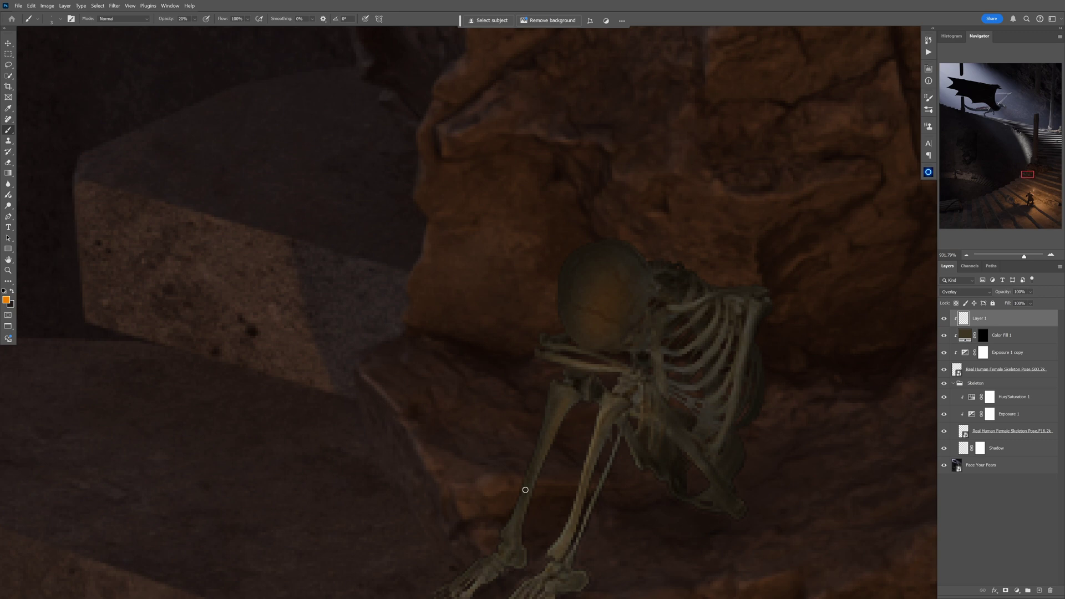
Extend the warm light over the ribs, legs and feet with finer brush sizes and brighten the skull with white.
{"action": "key", "text": "bracketright"}
{"action": "key", "text": "bracketright"}
{"action": "key", "text": "bracketright"}
{"action": "key", "text": "bracketleft"}
{"action": "key", "text": "bracketleft"}
{"action": "key", "text": "bracketleft"}
{"action": "key", "text": "bracketleft"}
{"action": "key", "text": "bracketleft"}
{"action": "key", "text": "bracketleft"}
{"action": "key", "text": "bracketleft"}
{"action": "key", "text": "bracketleft"}
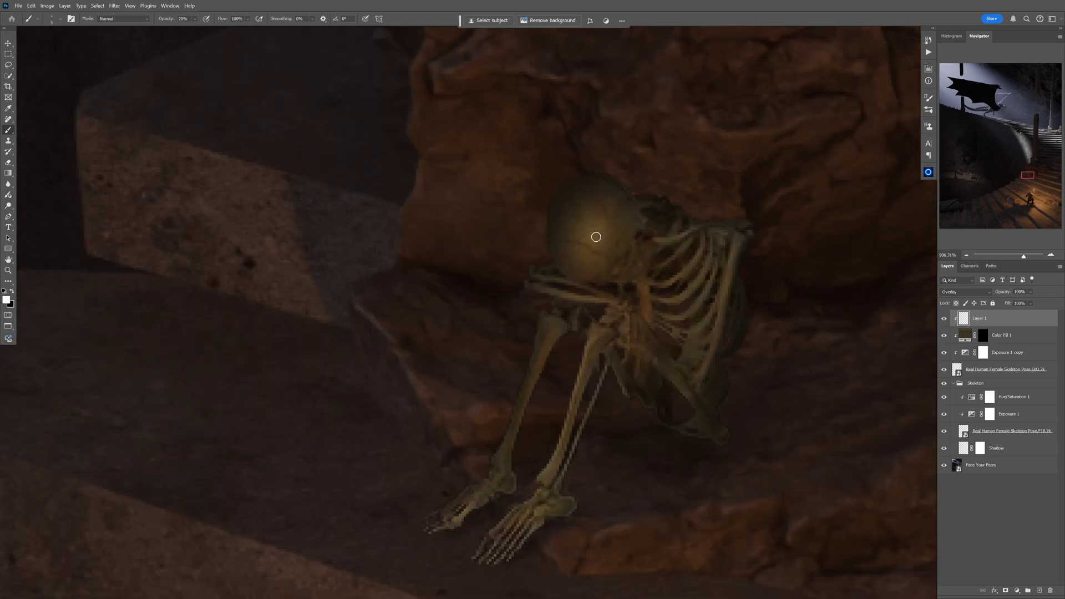
Group the second skeleton with its Exposure, Color Fill and Overlay light layers as Skeleton on rocks.
{"action": "scroll", "coordinate": [596, 237], "scroll_direction": "down", "scroll_amount": 10}
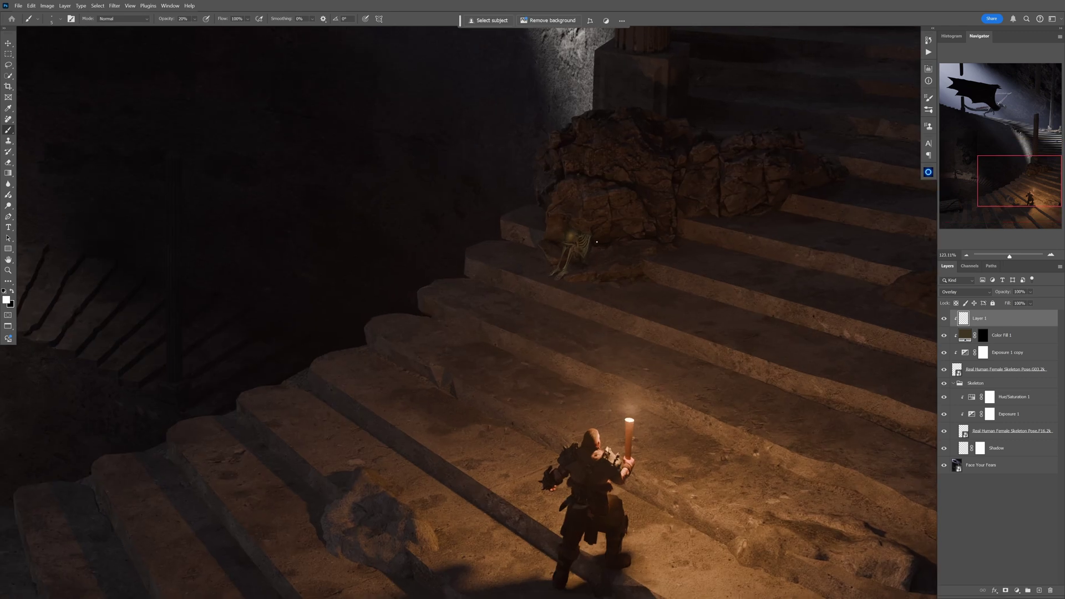
{"action": "scroll", "coordinate": [597, 242], "scroll_direction": "up", "scroll_amount": 3}
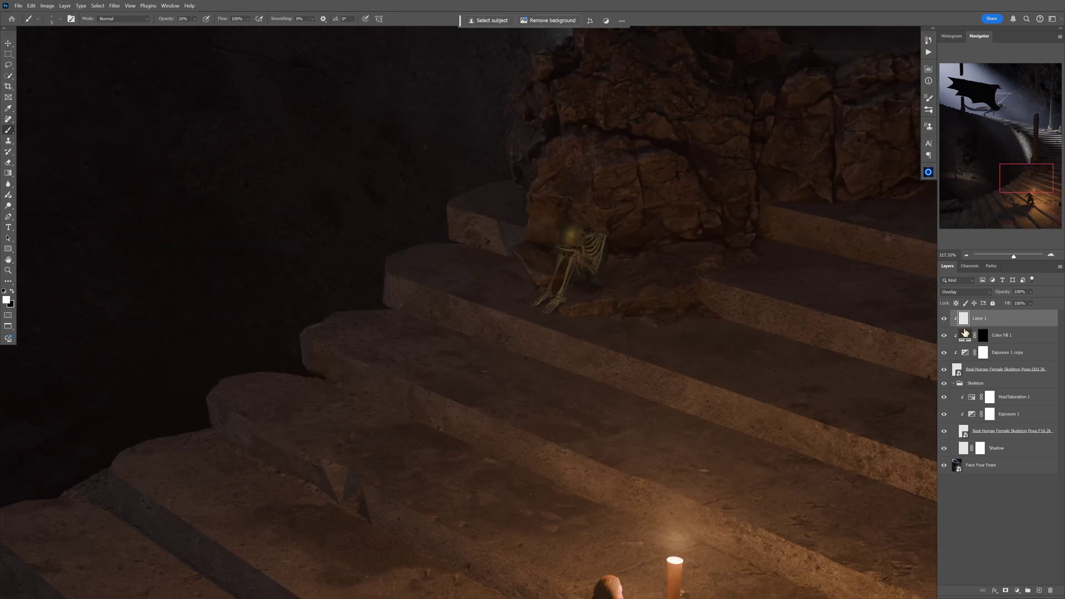
{"action": "left_click", "coordinate": [958, 369], "text": "shift"}
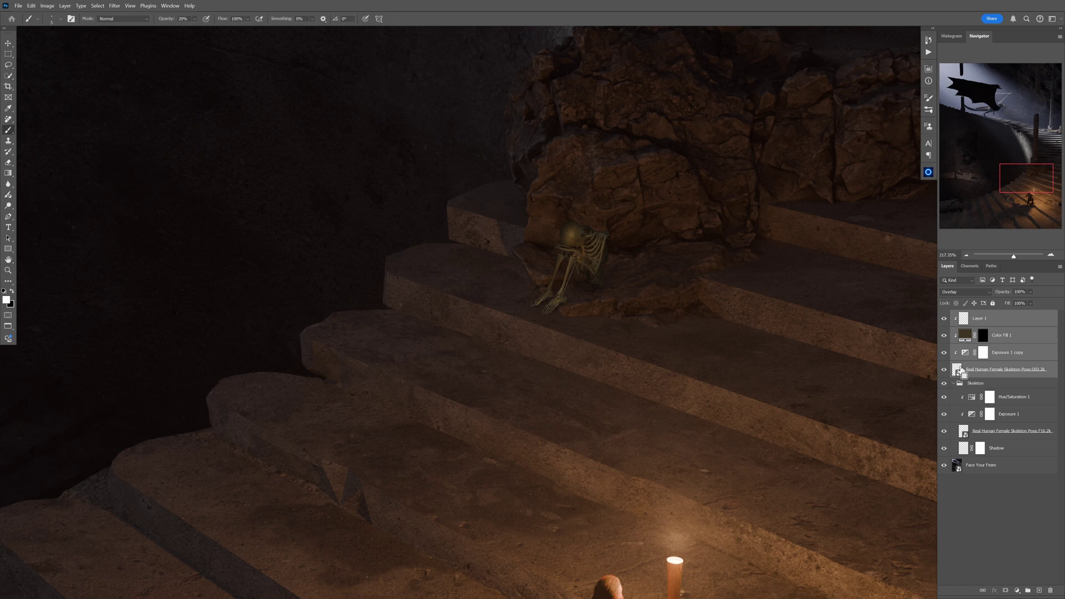
{"action": "key", "text": "ctrl+g"}
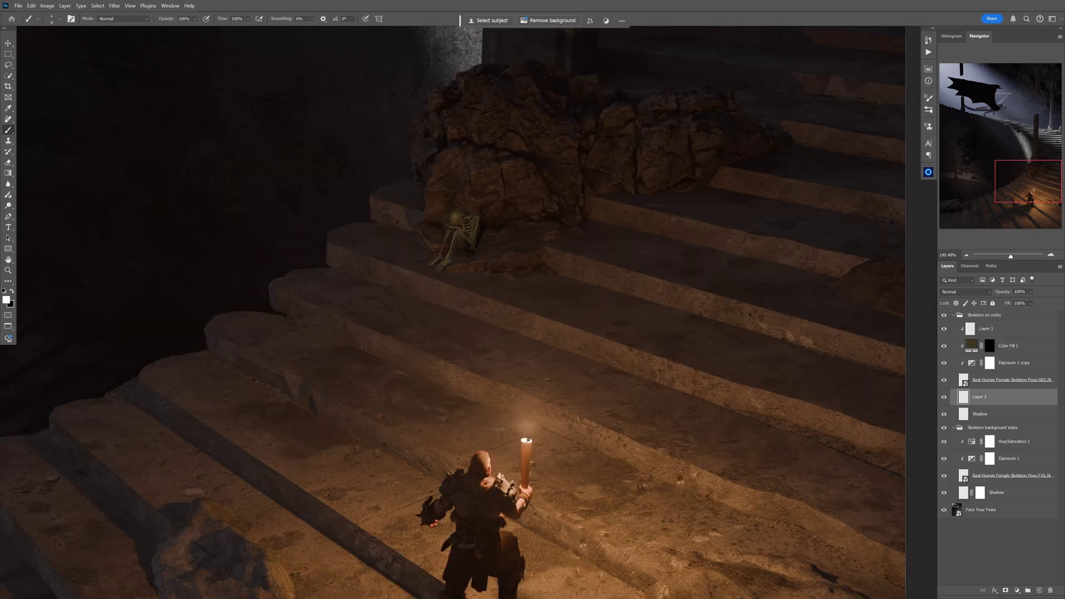
Draw straight white guide lines fanning from the torch past the second skeleton on a separate layer to map its shadow direction.
{"action": "left_click", "coordinate": [431, 270], "text": "shift"}
{"action": "left_click", "coordinate": [426, 222], "text": "shift"}
{"action": "left_click", "coordinate": [483, 190], "text": "shift"}
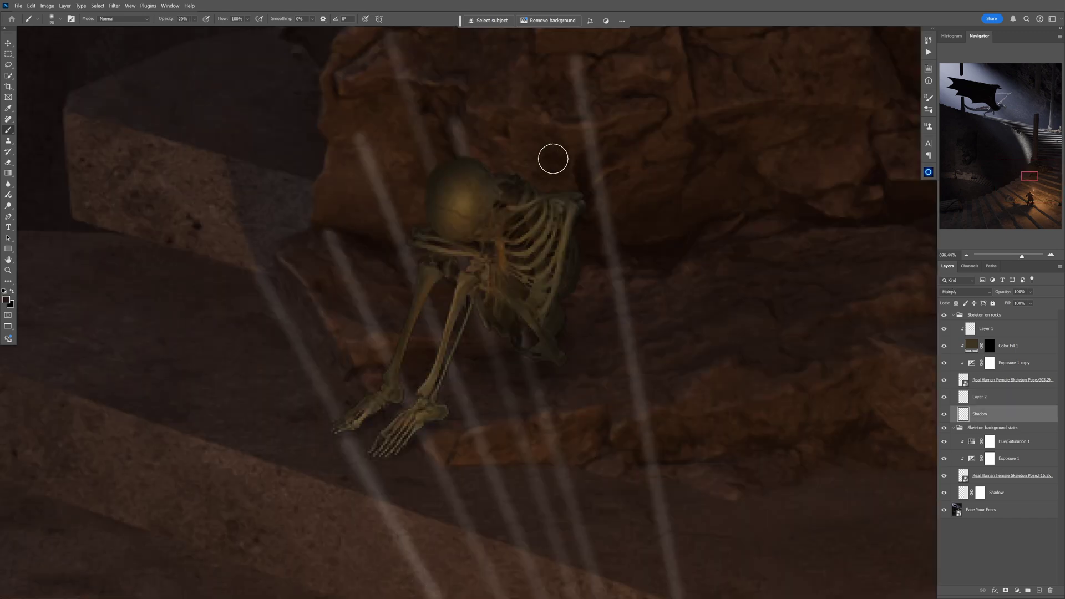
{"action": "key", "text": "ctrl+t"}
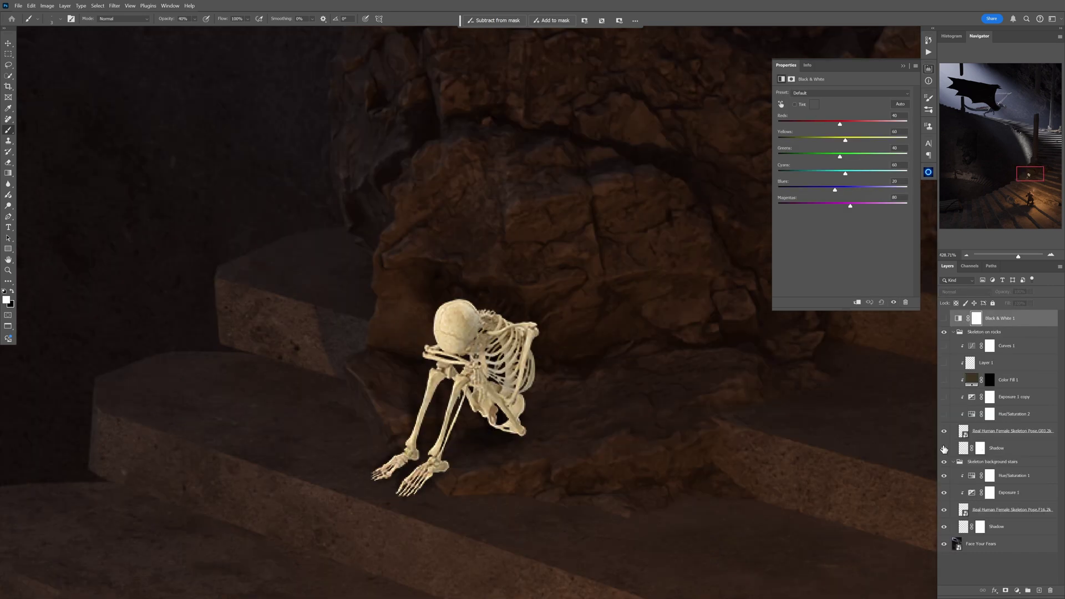
Toggle the shadow, colour and lighting layers of the Skeleton on rocks group to compare the skeleton before and after shading.
{"action": "left_click", "coordinate": [944, 447]}
{"action": "left_click_drag", "start_coordinate": [944, 414], "coordinate": [944, 354]}
{"action": "mouse_move", "coordinate": [563, 351]}
{"action": "left_mouse_down"}
{"action": "mouse_move", "coordinate": [506, 361]}
{"action": "mouse_move", "coordinate": [557, 368]}
{"action": "mouse_move", "coordinate": [521, 372]}
{"action": "left_mouse_up"}
{"action": "scroll", "coordinate": [560, 380], "scroll_direction": "up", "scroll_amount": 7}
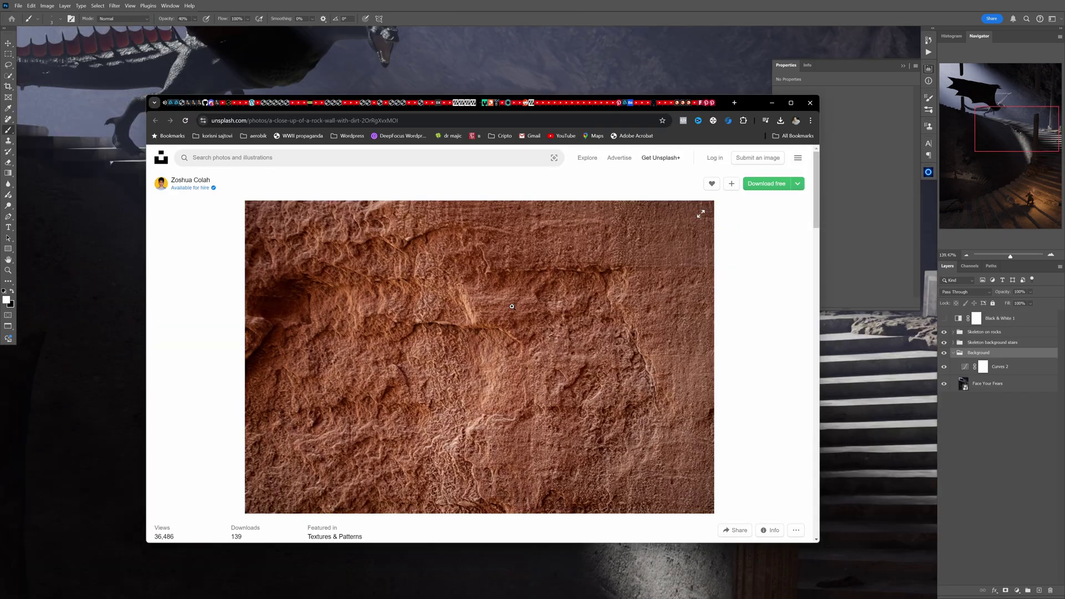
Copy the orange rock wall texture from Unsplash in the browser and paste it into the Photoshop composite.
{"action": "key", "text": "Right"}
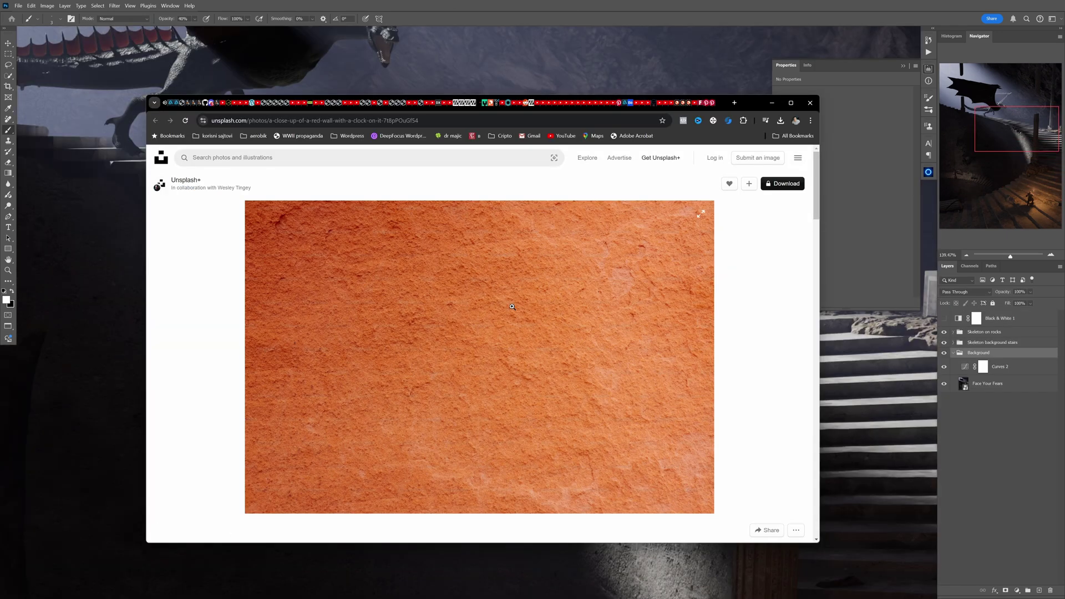
{"action": "right_click", "coordinate": [494, 308]}
{"action": "left_click", "coordinate": [521, 341]}
{"action": "left_click", "coordinate": [632, 18]}
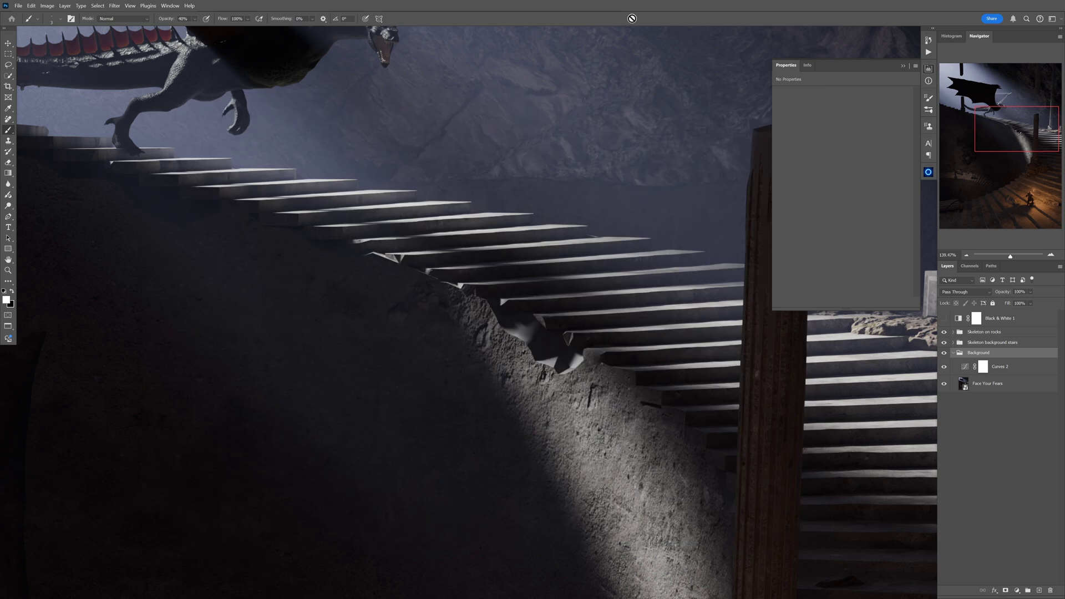
{"action": "key", "text": "ctrl+v"}
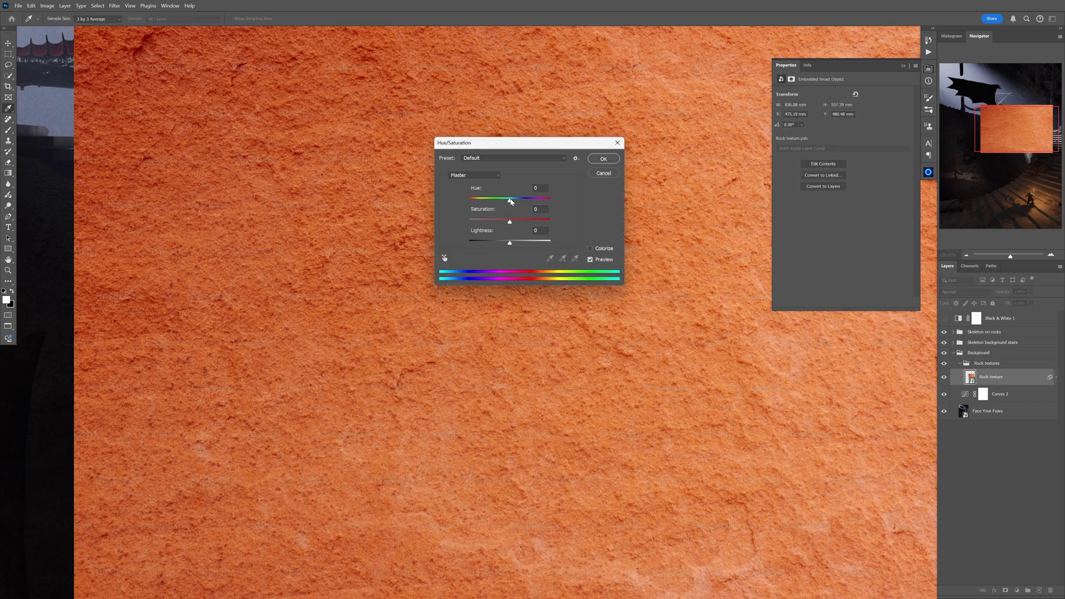
Desaturate the rock texture with Hue/Saturation, using Hue +7 and Saturation -84.
{"action": "left_click_drag", "start_coordinate": [511, 202], "coordinate": [476, 222]}
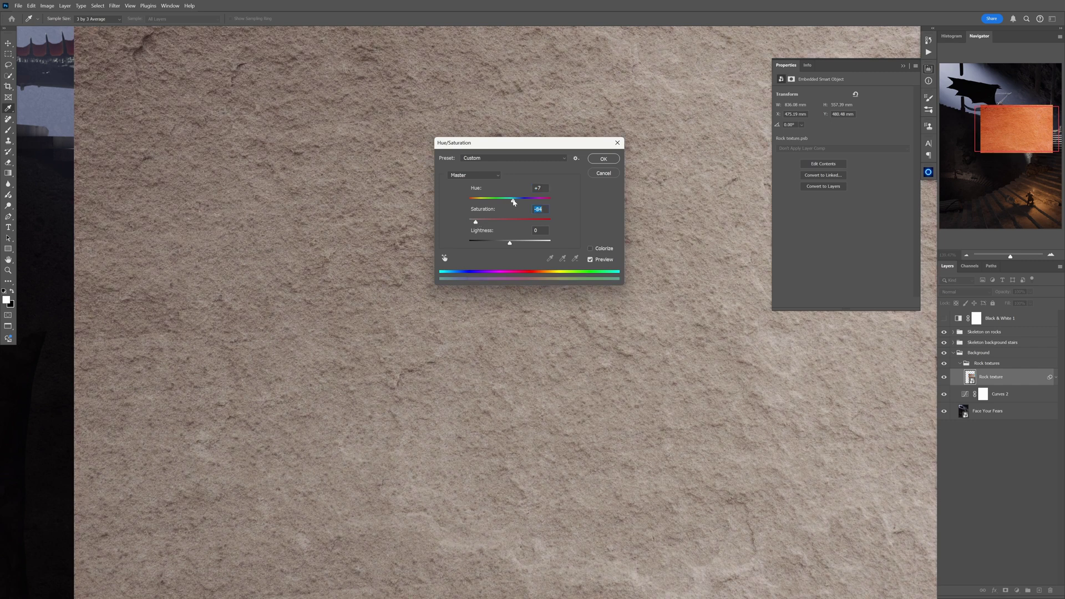
{"action": "key", "text": "Return"}
{"action": "left_click", "coordinate": [903, 66]}
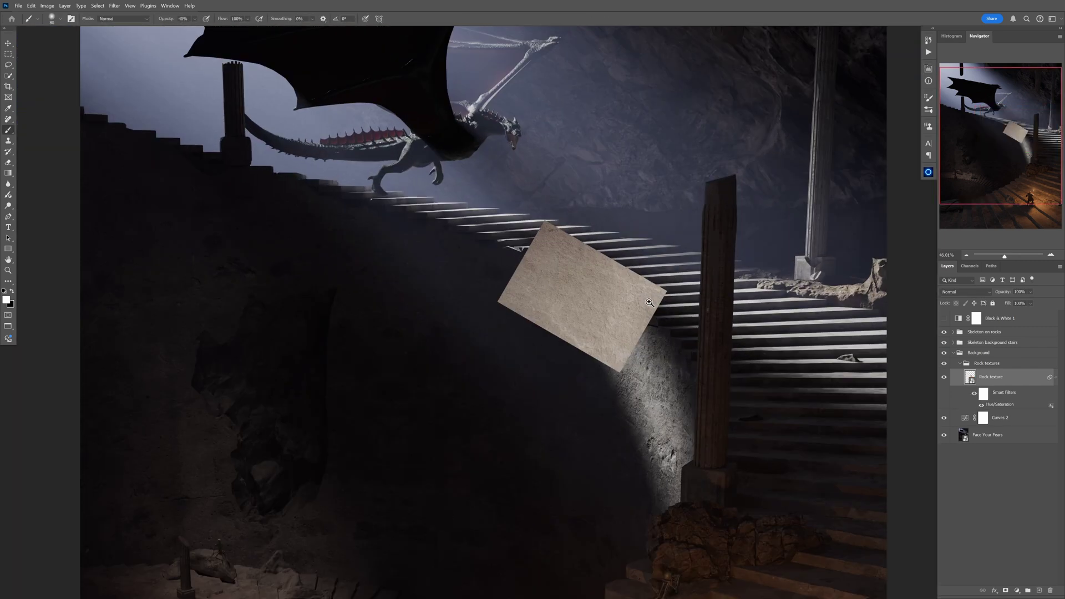
Blend the rock texture in Multiply and enlarge it to cover the broken stair edge and the wall below.
{"action": "left_click_drag", "start_coordinate": [588, 308], "coordinate": [787, 336]}
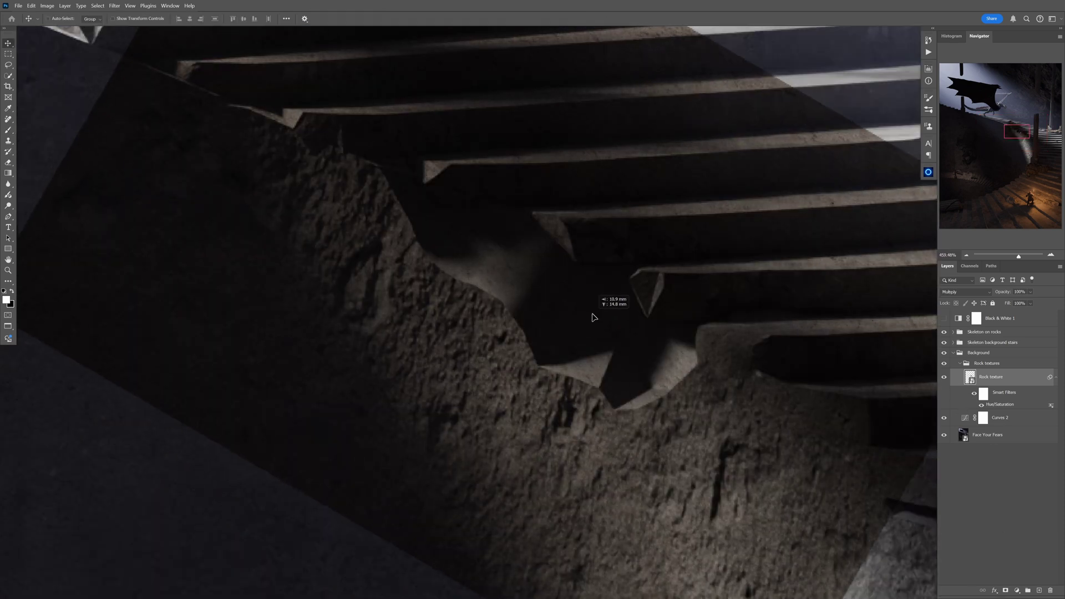
{"action": "key", "text": "ctrl+t"}
{"action": "key", "text": "Return"}
{"action": "scroll", "coordinate": [614, 306], "scroll_direction": "down", "scroll_amount": 6}
{"action": "left_click_drag", "start_coordinate": [688, 352], "coordinate": [865, 416]}
{"action": "key", "text": "Return"}
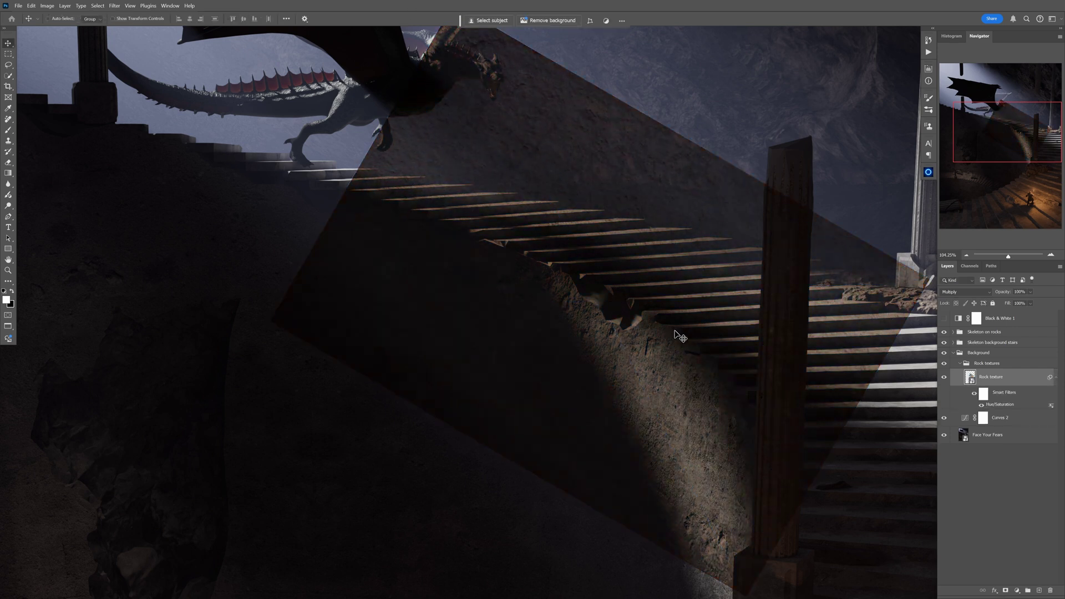
Add a black mask to the rock texture and paint it in along the broken stair edge with a small brush at 100% opacity.
{"action": "left_click", "coordinate": [1010, 589], "text": "alt"}
{"action": "scroll", "coordinate": [601, 373], "scroll_direction": "up", "scroll_amount": 8}
{"action": "key", "text": "b"}
{"action": "key", "text": "bracketleft"}
{"action": "key", "text": "bracketleft"}
{"action": "key", "text": "bracketleft"}
{"action": "key", "text": "bracketleft"}
{"action": "key", "text": "0"}
{"action": "mouse_move", "coordinate": [512, 248]}
{"action": "left_mouse_down"}
{"action": "mouse_move", "coordinate": [527, 255]}
{"action": "mouse_move", "coordinate": [538, 224]}
{"action": "left_mouse_up"}
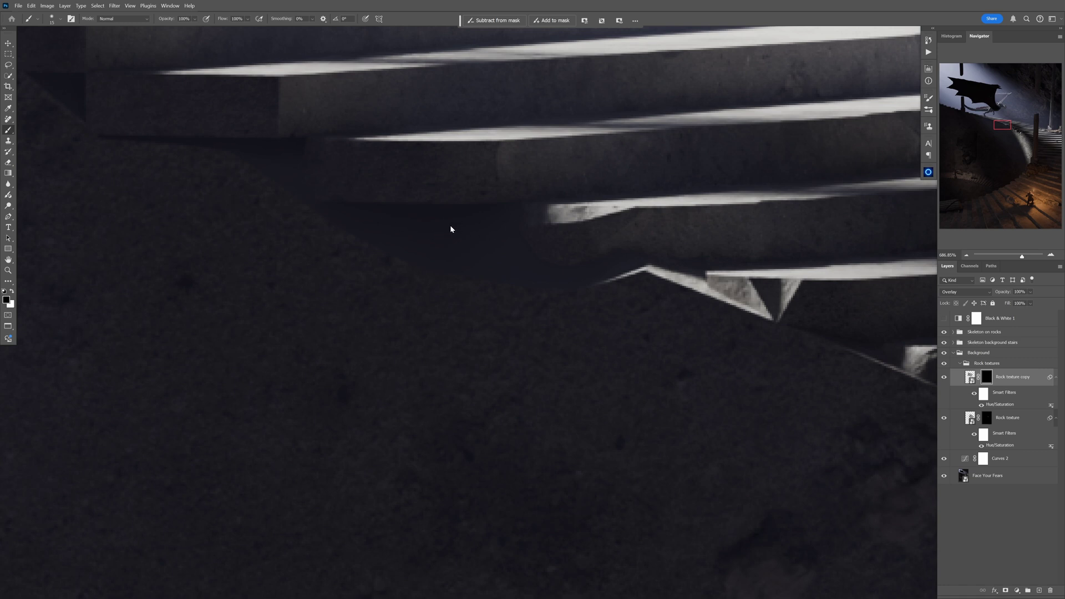
Add a layer named Smoke above the Rock textures group and choose a cloud/dust brush for it.
{"action": "key", "text": "x"}
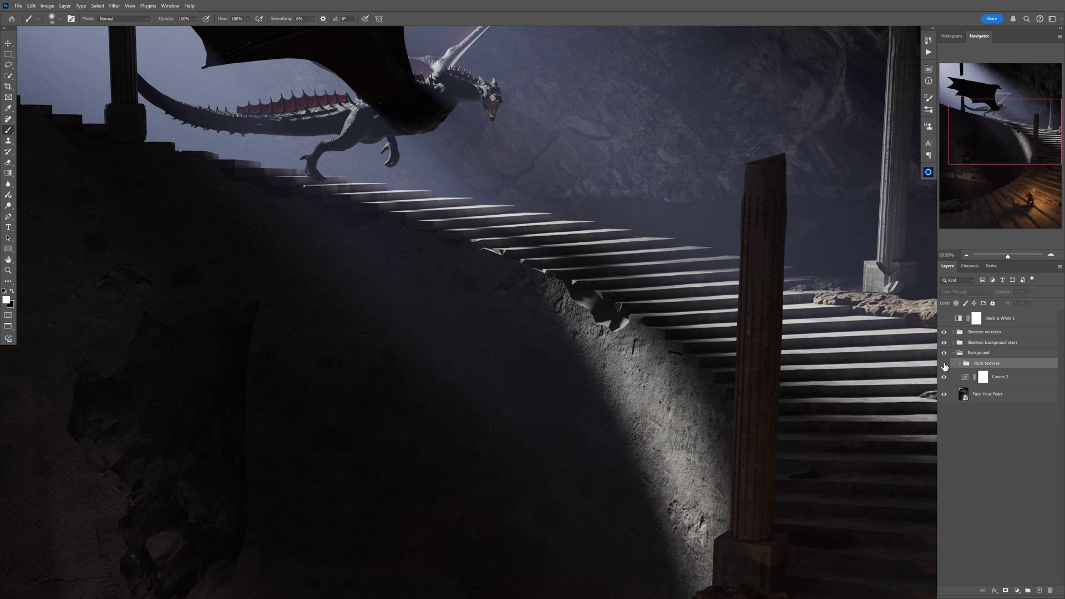
{"action": "scroll", "coordinate": [784, 369], "scroll_direction": "down", "scroll_amount": 5}
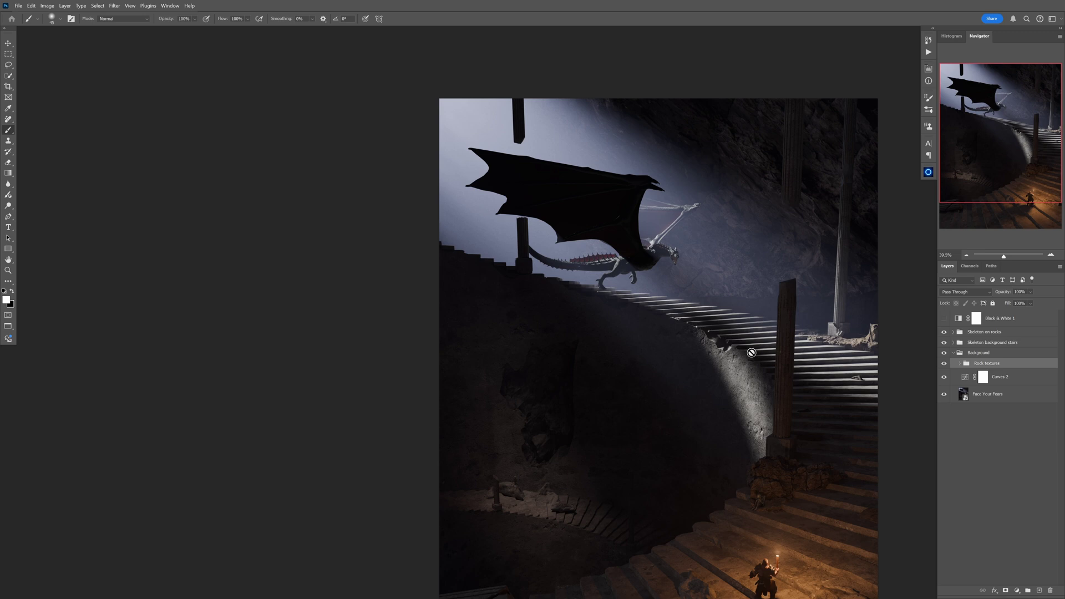
{"action": "left_click_drag", "start_coordinate": [635, 343], "coordinate": [553, 314]}
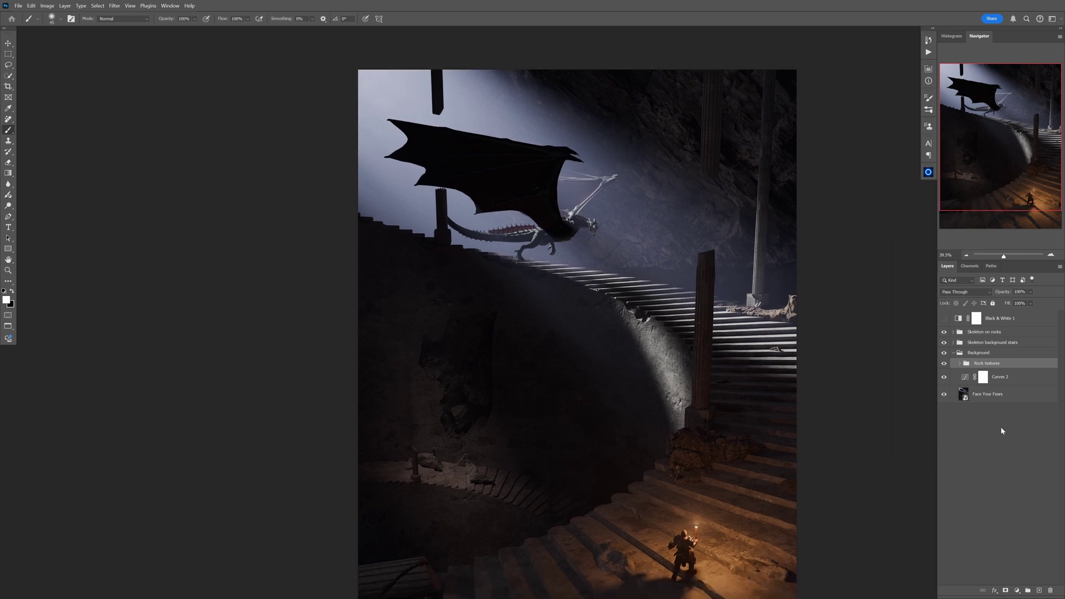
{"action": "left_click", "coordinate": [1041, 590]}
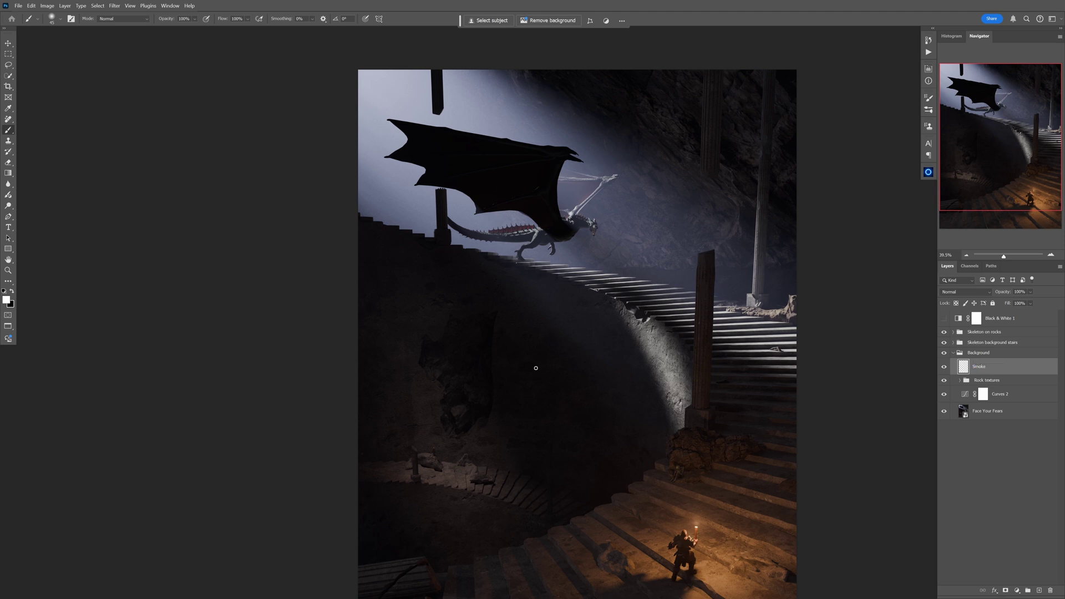
{"action": "right_click", "coordinate": [541, 337]}
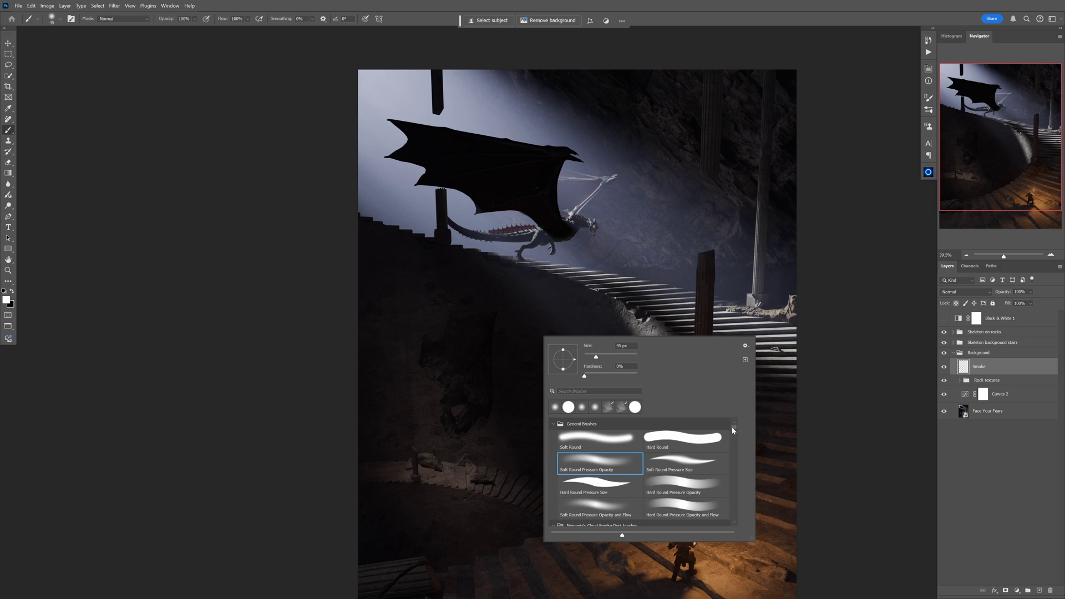
{"action": "scroll", "coordinate": [732, 431], "scroll_direction": "down", "scroll_amount": 5}
{"action": "left_click", "coordinate": [606, 458]}
{"action": "left_click", "coordinate": [488, 429]}
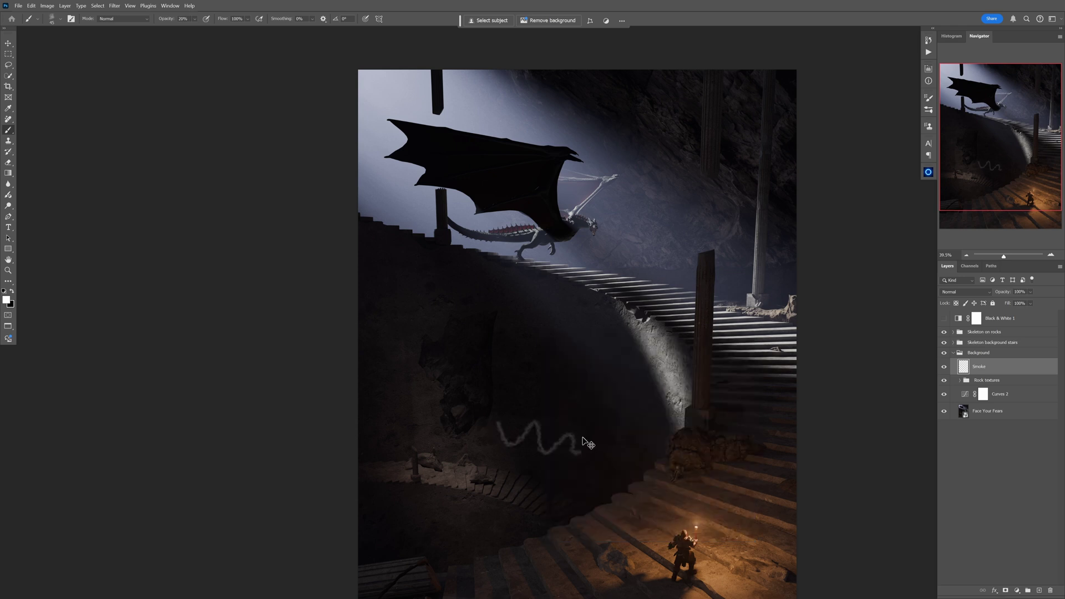
Try the smoke brush at 20% opacity with test strokes over the dark wall.
{"action": "mouse_move", "coordinate": [531, 442]}
{"action": "left_mouse_down"}
{"action": "mouse_move", "coordinate": [546, 441]}
{"action": "mouse_move", "coordinate": [540, 267]}
{"action": "mouse_move", "coordinate": [518, 311]}
{"action": "left_mouse_up"}
{"action": "mouse_move", "coordinate": [502, 369]}
{"action": "left_mouse_down"}
{"action": "mouse_move", "coordinate": [440, 347]}
{"action": "mouse_move", "coordinate": [445, 371]}
{"action": "left_mouse_up"}
{"action": "key", "text": "ctrl+z"}
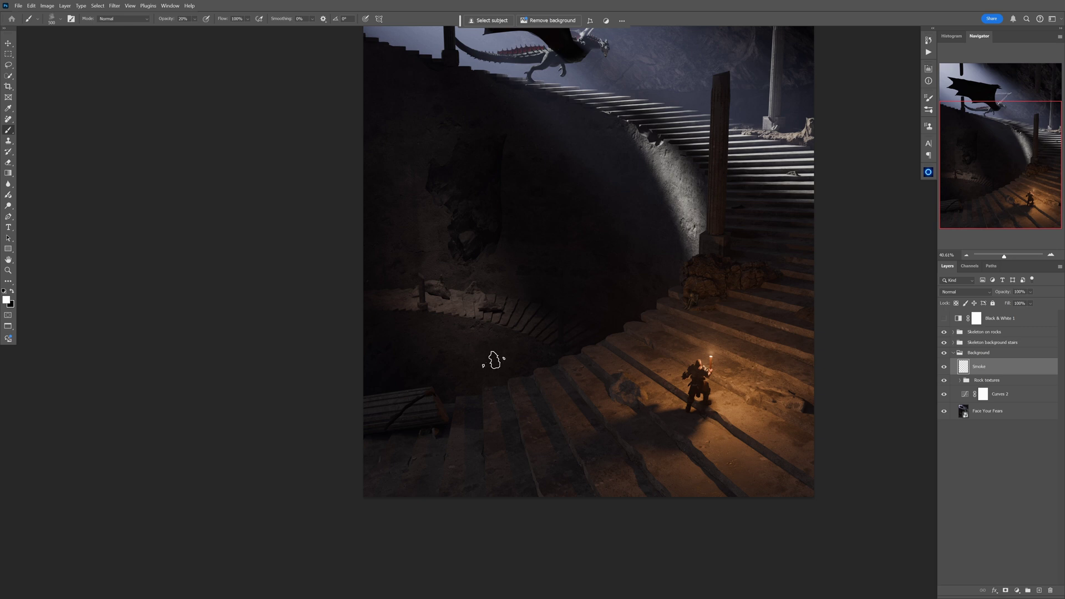
Select the foreground stairs and the fallen column on the base image layer with the Quick Selection tool.
{"action": "left_click", "coordinate": [964, 415]}
{"action": "key", "text": "w"}
{"action": "mouse_move", "coordinate": [417, 406]}
{"action": "left_mouse_down"}
{"action": "mouse_move", "coordinate": [447, 410]}
{"action": "mouse_move", "coordinate": [351, 408]}
{"action": "mouse_move", "coordinate": [450, 389]}
{"action": "mouse_move", "coordinate": [452, 431]}
{"action": "mouse_move", "coordinate": [341, 437]}
{"action": "mouse_move", "coordinate": [497, 426]}
{"action": "mouse_move", "coordinate": [530, 405]}
{"action": "mouse_move", "coordinate": [604, 391]}
{"action": "mouse_move", "coordinate": [580, 381]}
{"action": "mouse_move", "coordinate": [689, 353]}
{"action": "left_mouse_up"}
{"action": "mouse_move", "coordinate": [790, 314]}
{"action": "left_mouse_down"}
{"action": "mouse_move", "coordinate": [829, 304]}
{"action": "mouse_move", "coordinate": [841, 276]}
{"action": "left_mouse_up"}
{"action": "left_click_drag", "start_coordinate": [509, 365], "coordinate": [535, 366]}
{"action": "mouse_move", "coordinate": [580, 333]}
{"action": "left_mouse_down"}
{"action": "mouse_move", "coordinate": [577, 389]}
{"action": "mouse_move", "coordinate": [450, 400]}
{"action": "mouse_move", "coordinate": [443, 424]}
{"action": "mouse_move", "coordinate": [415, 428]}
{"action": "mouse_move", "coordinate": [394, 407]}
{"action": "mouse_move", "coordinate": [438, 348]}
{"action": "left_mouse_up"}
{"action": "mouse_move", "coordinate": [496, 432]}
{"action": "left_mouse_down"}
{"action": "mouse_move", "coordinate": [480, 437]}
{"action": "mouse_move", "coordinate": [503, 431]}
{"action": "left_mouse_up"}
{"action": "mouse_move", "coordinate": [618, 387]}
{"action": "left_mouse_down"}
{"action": "mouse_move", "coordinate": [599, 352]}
{"action": "mouse_move", "coordinate": [725, 350]}
{"action": "mouse_move", "coordinate": [601, 392]}
{"action": "left_mouse_up"}
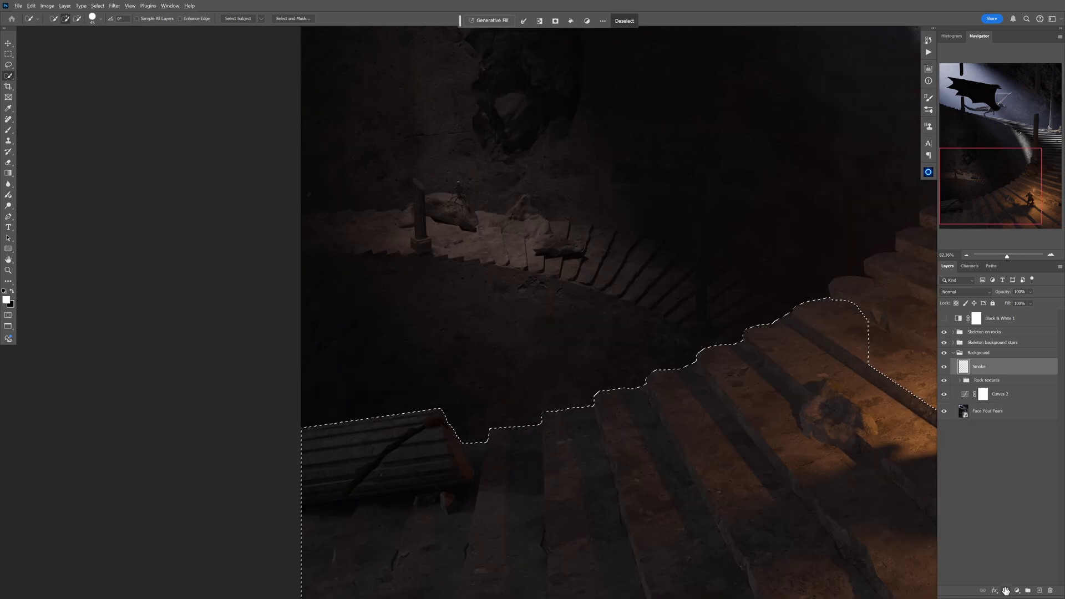
Mask the selected stairs and column out of the Smoke layer and paint white smoke into the pit behind them at 20% opacity.
{"action": "left_click", "coordinate": [1005, 591], "text": "alt"}
{"action": "key", "text": "b"}
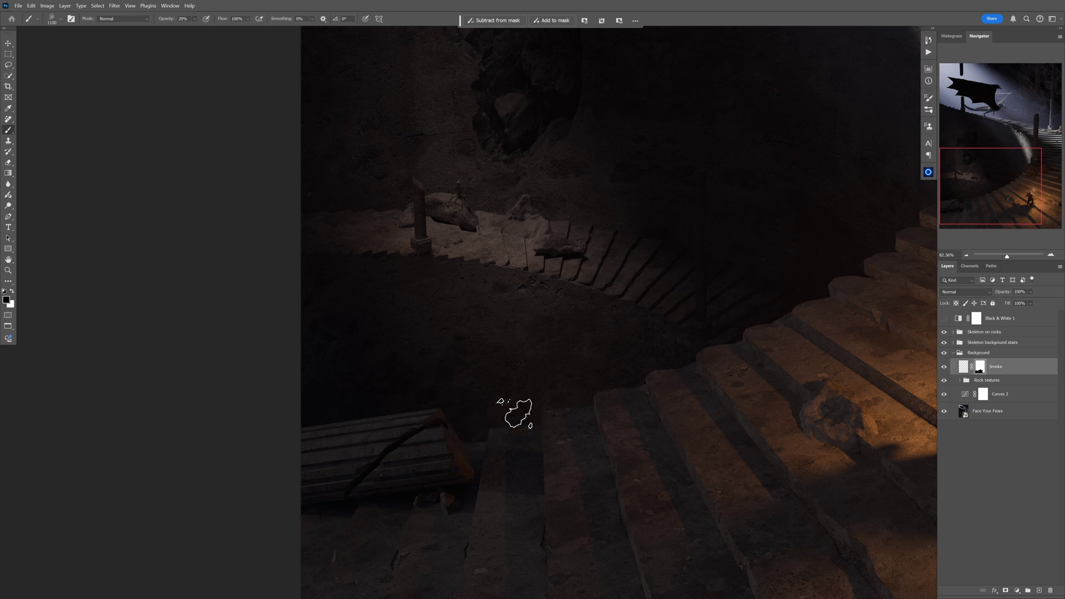
{"action": "key", "text": "ctrl+d"}
{"action": "left_click", "coordinate": [961, 371]}
{"action": "mouse_move", "coordinate": [532, 415]}
{"action": "left_mouse_down"}
{"action": "mouse_move", "coordinate": [453, 417]}
{"action": "mouse_move", "coordinate": [478, 442]}
{"action": "left_mouse_up"}
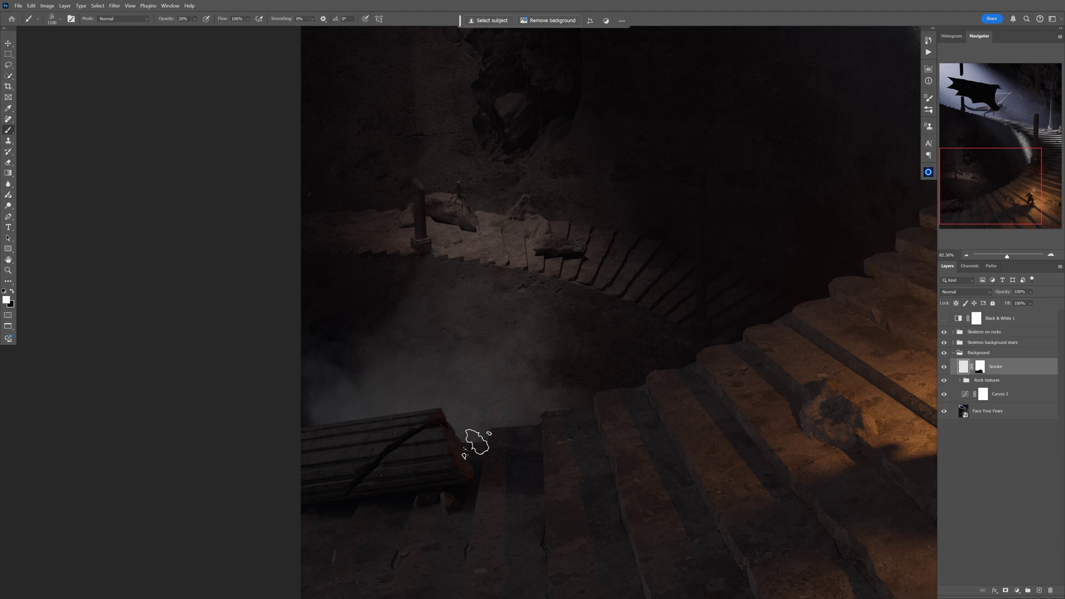
Try further smoke strokes behind the foreground stairs and up the dark wall with a smaller brush, undoing each one.
{"action": "mouse_move", "coordinate": [585, 422]}
{"action": "left_mouse_down"}
{"action": "mouse_move", "coordinate": [561, 430]}
{"action": "mouse_move", "coordinate": [553, 413]}
{"action": "mouse_move", "coordinate": [573, 413]}
{"action": "mouse_move", "coordinate": [485, 409]}
{"action": "mouse_move", "coordinate": [440, 436]}
{"action": "mouse_move", "coordinate": [566, 414]}
{"action": "left_mouse_up"}
{"action": "key", "text": "ctrl+z"}
{"action": "key", "text": "bracketleft"}
{"action": "key", "text": "bracketleft"}
{"action": "key", "text": "bracketleft"}
{"action": "key", "text": "bracketleft"}
{"action": "mouse_move", "coordinate": [516, 438]}
{"action": "left_mouse_down"}
{"action": "mouse_move", "coordinate": [503, 357]}
{"action": "mouse_move", "coordinate": [492, 369]}
{"action": "mouse_move", "coordinate": [513, 414]}
{"action": "mouse_move", "coordinate": [533, 320]}
{"action": "left_mouse_up"}
{"action": "key", "text": "ctrl+z"}
{"action": "mouse_move", "coordinate": [518, 383]}
{"action": "left_mouse_down"}
{"action": "mouse_move", "coordinate": [507, 319]}
{"action": "mouse_move", "coordinate": [533, 270]}
{"action": "mouse_move", "coordinate": [537, 178]}
{"action": "mouse_move", "coordinate": [553, 211]}
{"action": "mouse_move", "coordinate": [539, 393]}
{"action": "mouse_move", "coordinate": [596, 303]}
{"action": "left_mouse_up"}
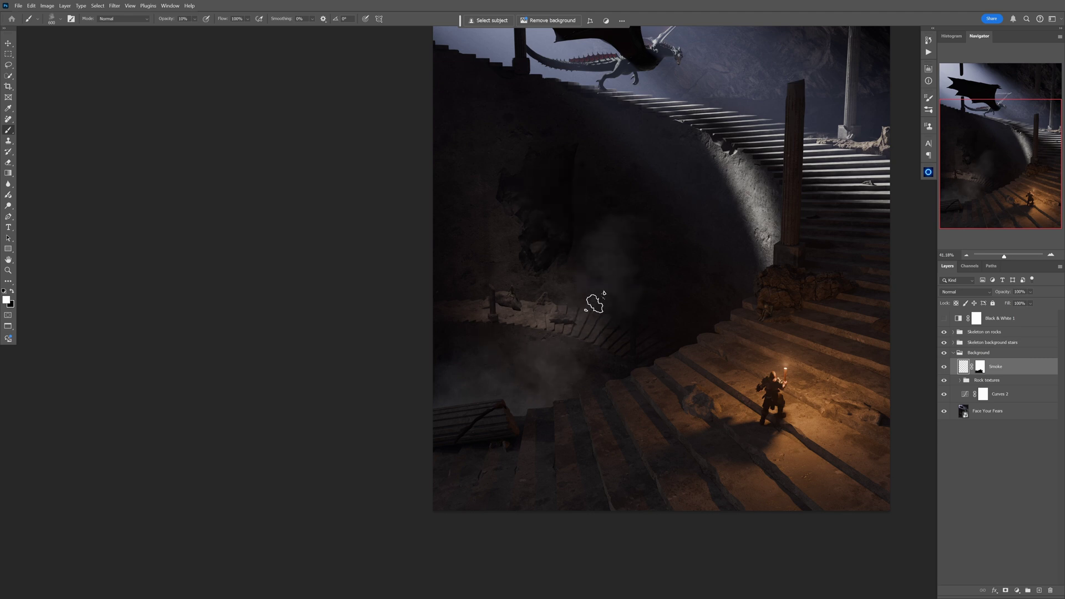
{"action": "key", "text": "ctrl+z"}
{"action": "left_click_drag", "start_coordinate": [548, 332], "coordinate": [585, 261]}
{"action": "key", "text": "ctrl+z"}
Paint soft smoke across the pit, the dark wall and the dragon's wing with an enlarged brush at 10% opacity.
{"action": "key", "text": "bracketright"}
{"action": "key", "text": "bracketright"}
{"action": "key", "text": "bracketright"}
{"action": "key", "text": "bracketright"}
{"action": "key", "text": "bracketright"}
{"action": "key", "text": "bracketright"}
{"action": "key", "text": "bracketright"}
{"action": "key", "text": "bracketright"}
{"action": "key", "text": "bracketright"}
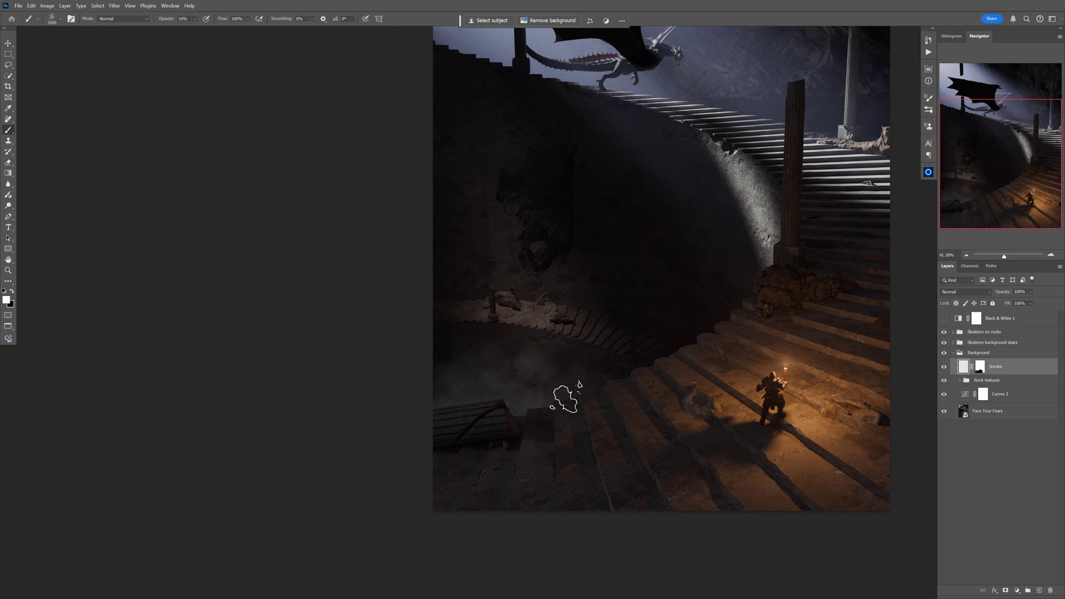
{"action": "left_click_drag", "start_coordinate": [543, 335], "coordinate": [521, 224]}
{"action": "scroll", "coordinate": [522, 223], "scroll_direction": "up", "scroll_amount": 3}
{"action": "left_click_drag", "start_coordinate": [429, 110], "coordinate": [499, 202]}
{"action": "left_click_drag", "start_coordinate": [471, 519], "coordinate": [549, 497]}
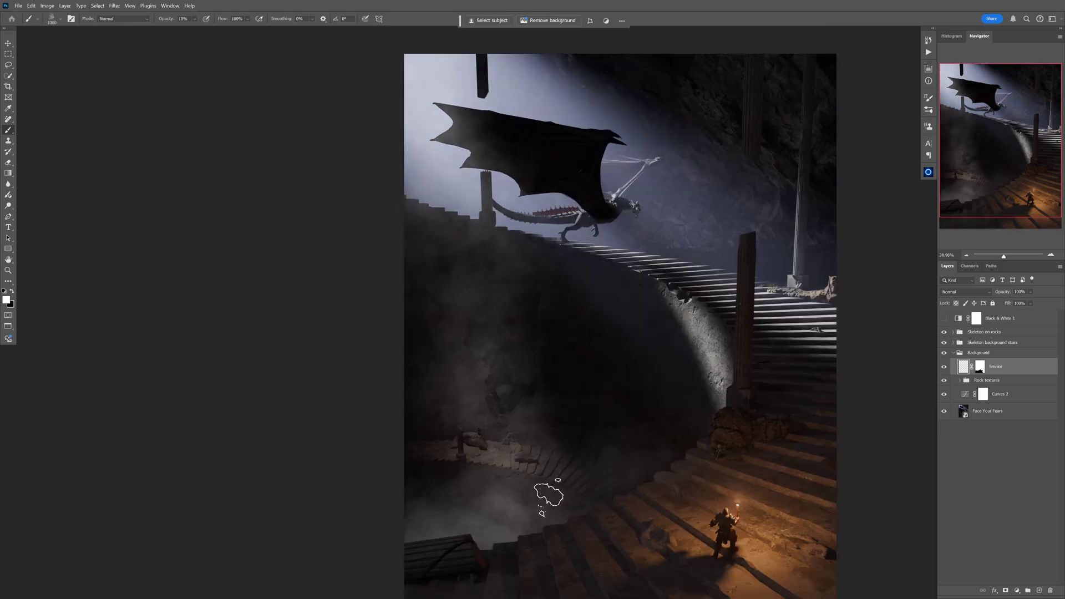
{"action": "left_click_drag", "start_coordinate": [697, 447], "coordinate": [502, 488]}
Lower the brush opacity to 4% and paint faint smoke over the cave background and the dragon's wing.
{"action": "key", "text": "x"}
{"action": "key", "text": "0"}
{"action": "key", "text": "4"}
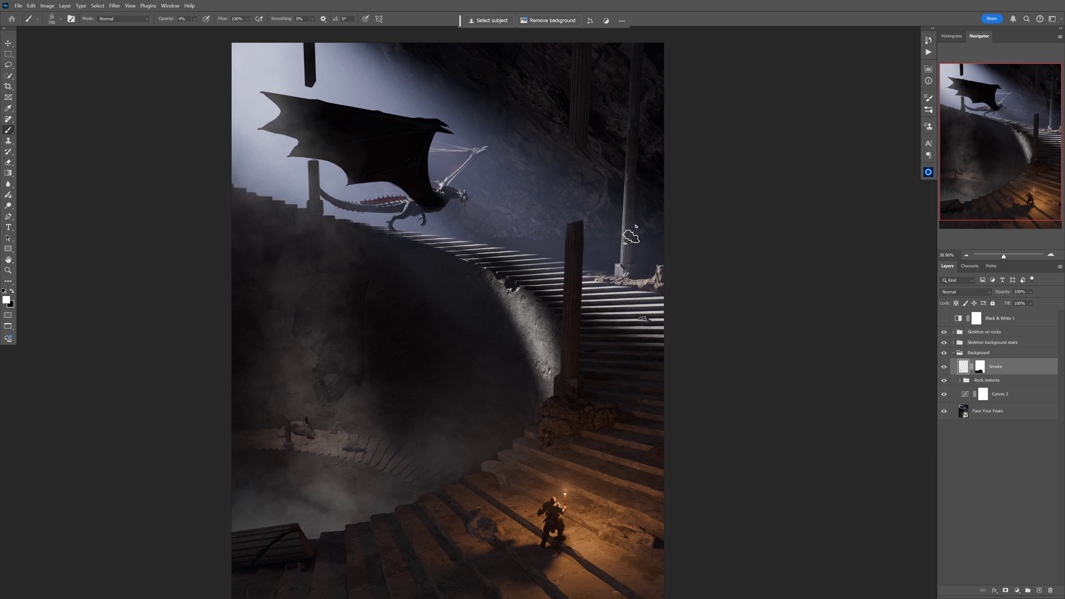
{"action": "left_click_drag", "start_coordinate": [588, 183], "coordinate": [544, 208]}
{"action": "left_click", "coordinate": [404, 153]}
{"action": "left_click", "coordinate": [374, 122]}
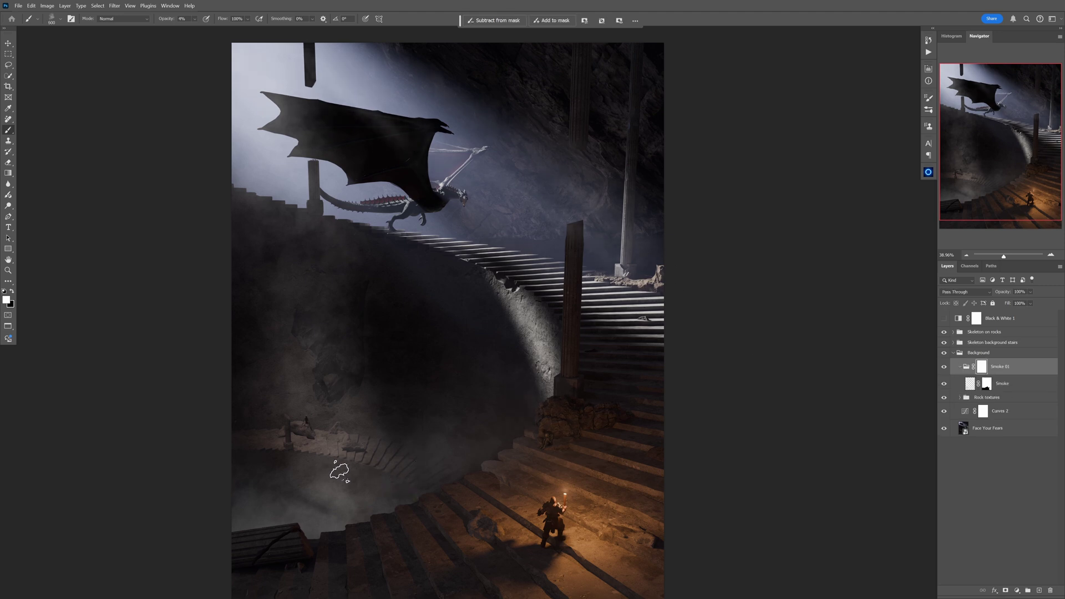
Thin the smoke over the dark wall and lower stairs by painting black at 20% opacity on the Smoke 01 group's mask.
{"action": "key", "text": "x"}
{"action": "key", "text": "2"}
{"action": "key", "text": "bracketright"}
{"action": "key", "text": "bracketright"}
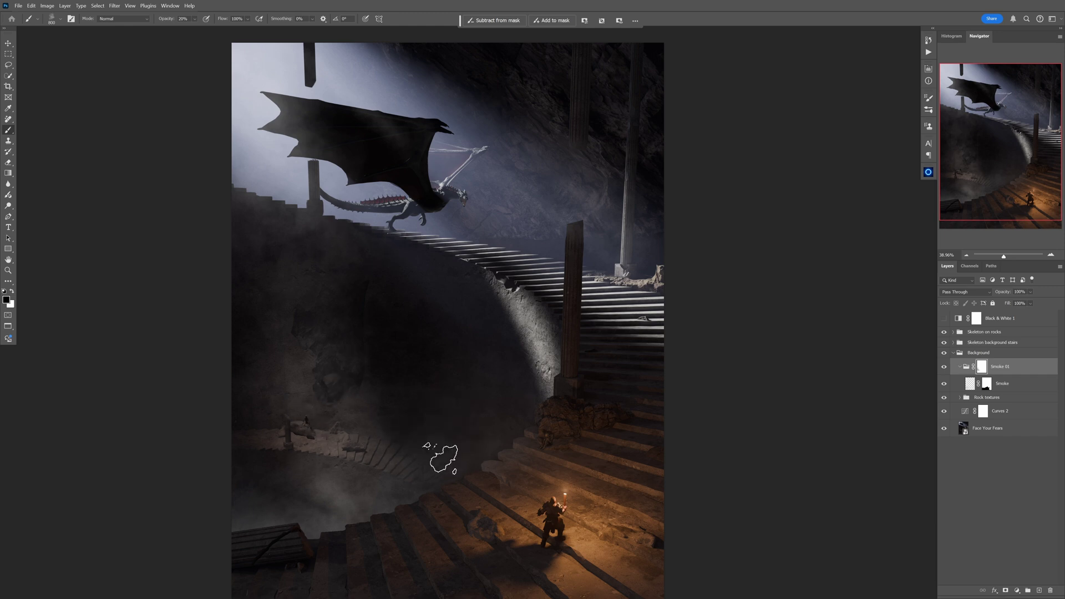
{"action": "mouse_move", "coordinate": [484, 478]}
{"action": "left_mouse_down"}
{"action": "mouse_move", "coordinate": [504, 404]}
{"action": "mouse_move", "coordinate": [488, 441]}
{"action": "mouse_move", "coordinate": [435, 337]}
{"action": "mouse_move", "coordinate": [415, 430]}
{"action": "left_mouse_up"}
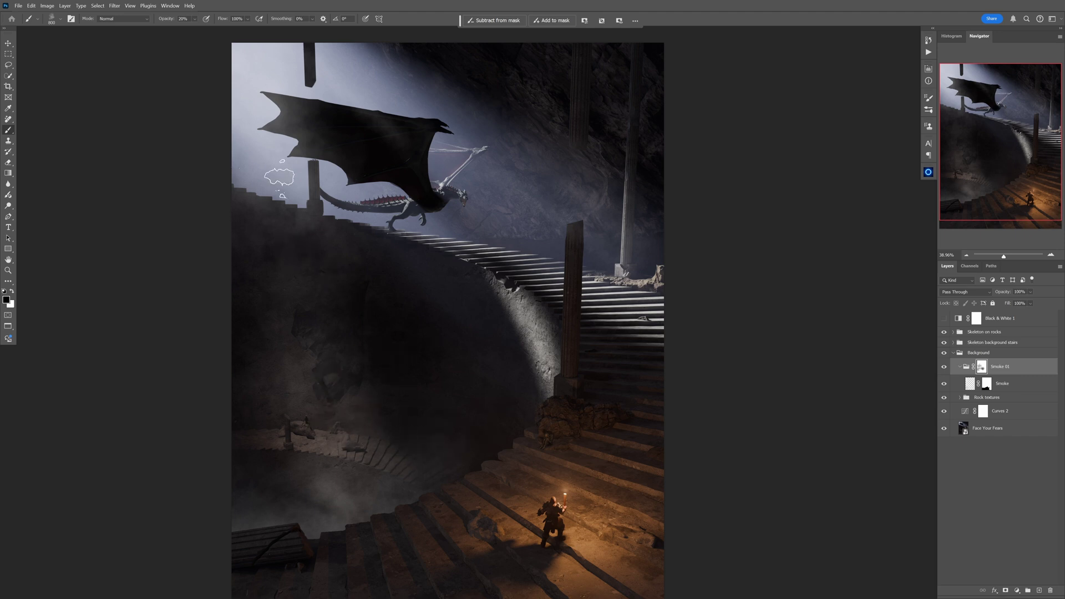
{"action": "left_click_drag", "start_coordinate": [549, 430], "coordinate": [606, 321]}
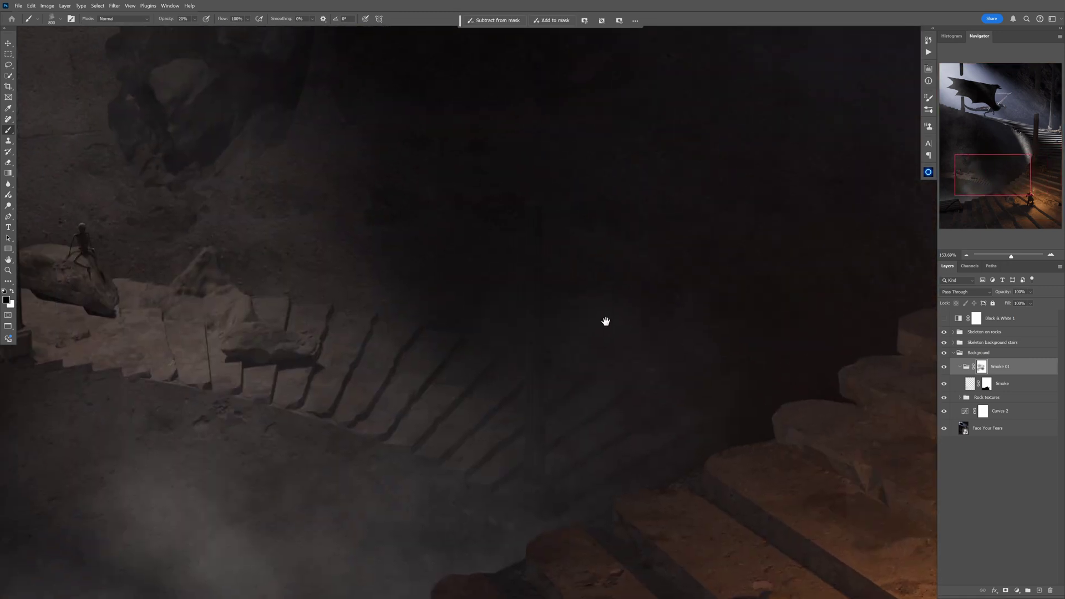
{"action": "left_click_drag", "start_coordinate": [261, 316], "coordinate": [500, 402]}
{"action": "mouse_move", "coordinate": [364, 328]}
{"action": "left_mouse_down"}
{"action": "mouse_move", "coordinate": [364, 340]}
{"action": "mouse_move", "coordinate": [383, 337]}
{"action": "mouse_move", "coordinate": [351, 319]}
{"action": "mouse_move", "coordinate": [501, 330]}
{"action": "left_mouse_up"}
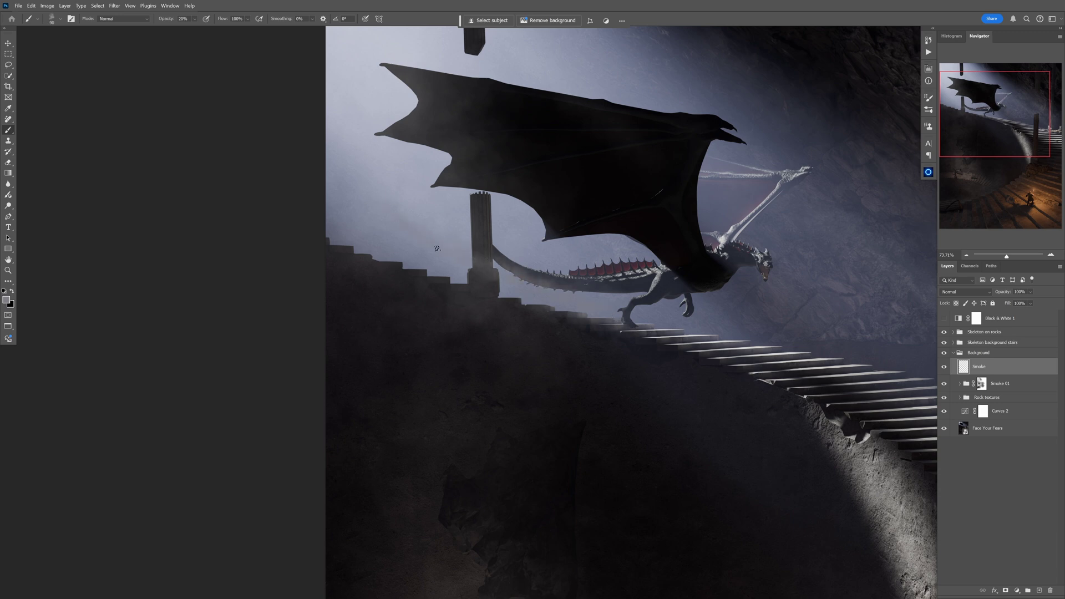
Sample the misty background colour and paint smoke at 20% opacity on the new Smoke layer above the stairs behind the dragon.
{"action": "left_click", "coordinate": [462, 272], "text": "alt"}
{"action": "left_click", "coordinate": [699, 334], "text": "alt"}
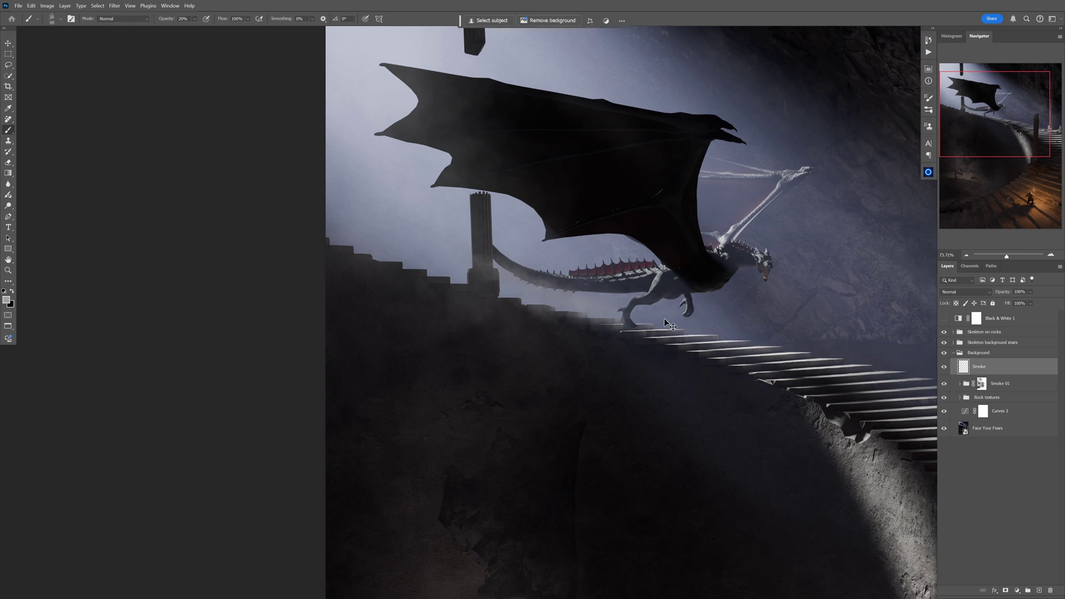
{"action": "left_click_drag", "start_coordinate": [463, 280], "coordinate": [419, 197]}
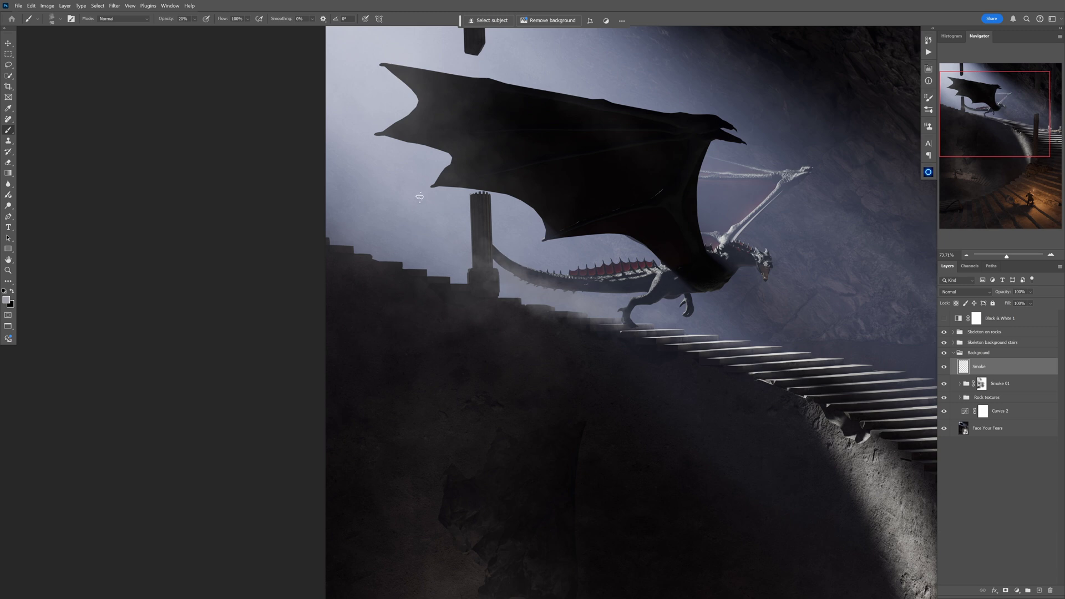
{"action": "key", "text": "bracketright"}
{"action": "key", "text": "bracketright"}
{"action": "left_click_drag", "start_coordinate": [367, 263], "coordinate": [445, 254]}
Sample a dark tone from the stairs and paint darker smoke along the upper stair edge behind the dragon and near its foot.
{"action": "left_click", "coordinate": [413, 269], "text": "alt"}
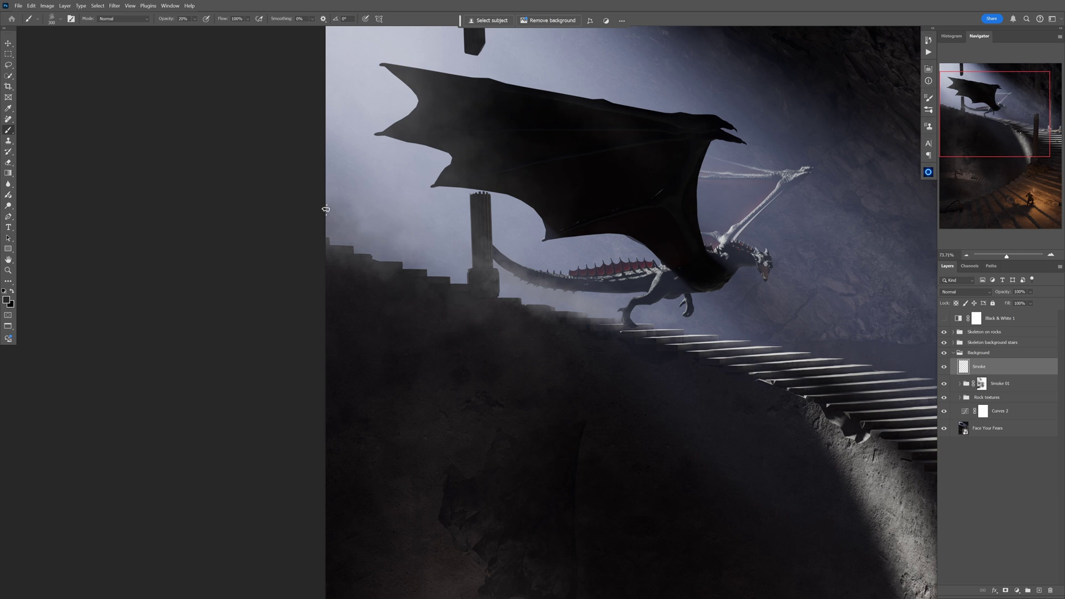
{"action": "mouse_move", "coordinate": [467, 287]}
{"action": "left_mouse_down"}
{"action": "mouse_move", "coordinate": [419, 266]}
{"action": "mouse_move", "coordinate": [523, 297]}
{"action": "mouse_move", "coordinate": [351, 241]}
{"action": "left_mouse_up"}
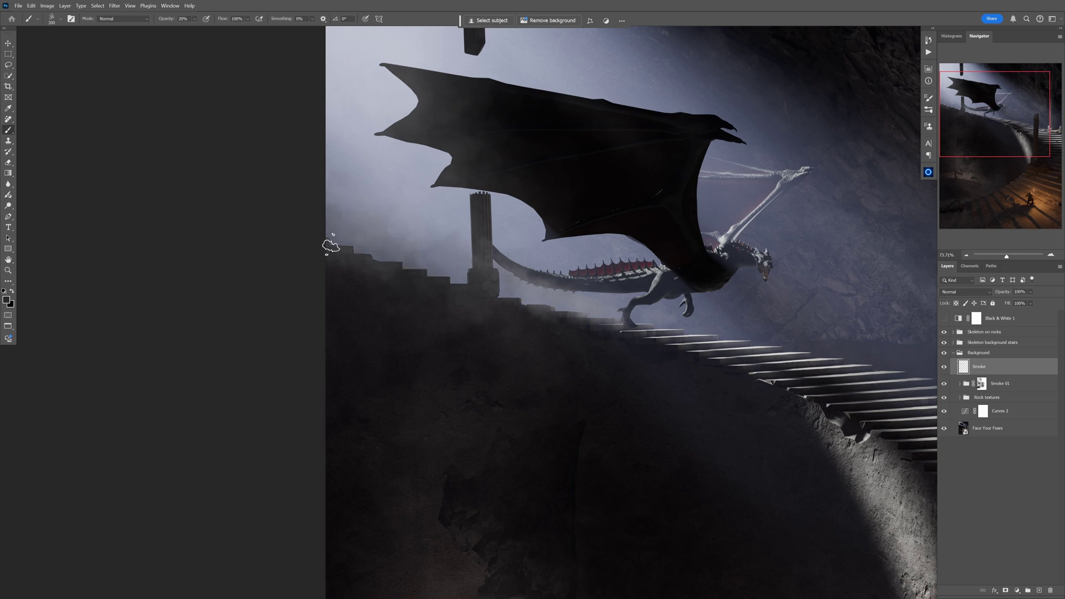
{"action": "left_click_drag", "start_coordinate": [583, 308], "coordinate": [608, 329]}
{"action": "key", "text": "bracketleft"}
{"action": "key", "text": "bracketleft"}
{"action": "key", "text": "bracketleft"}
{"action": "key", "text": "bracketleft"}
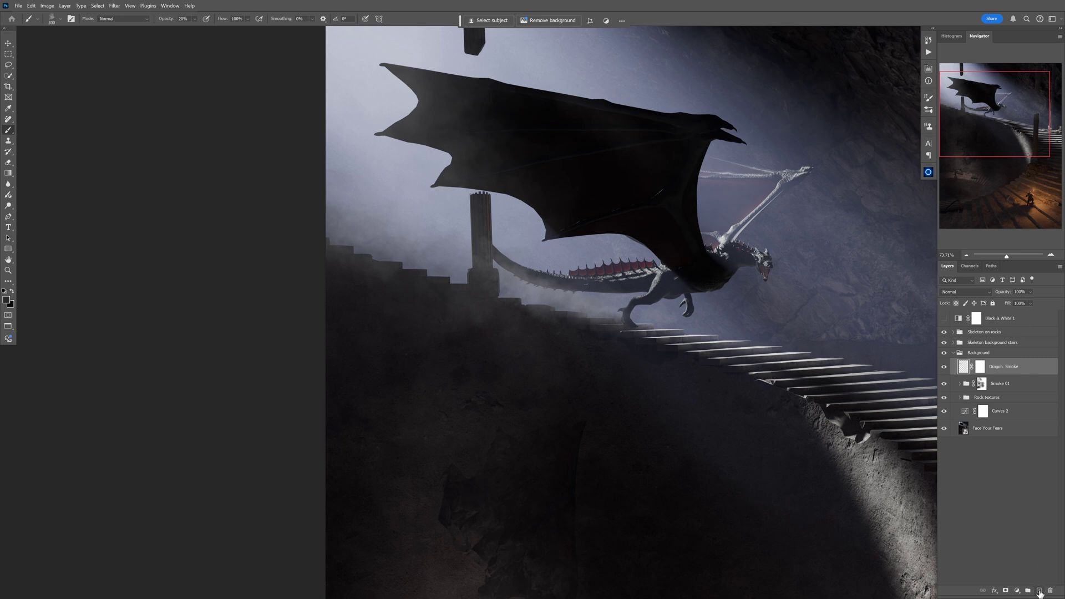
Add a layer named Debris above the dragon smoke and choose the Debris 01 brush.
{"action": "left_click", "coordinate": [1040, 591]}
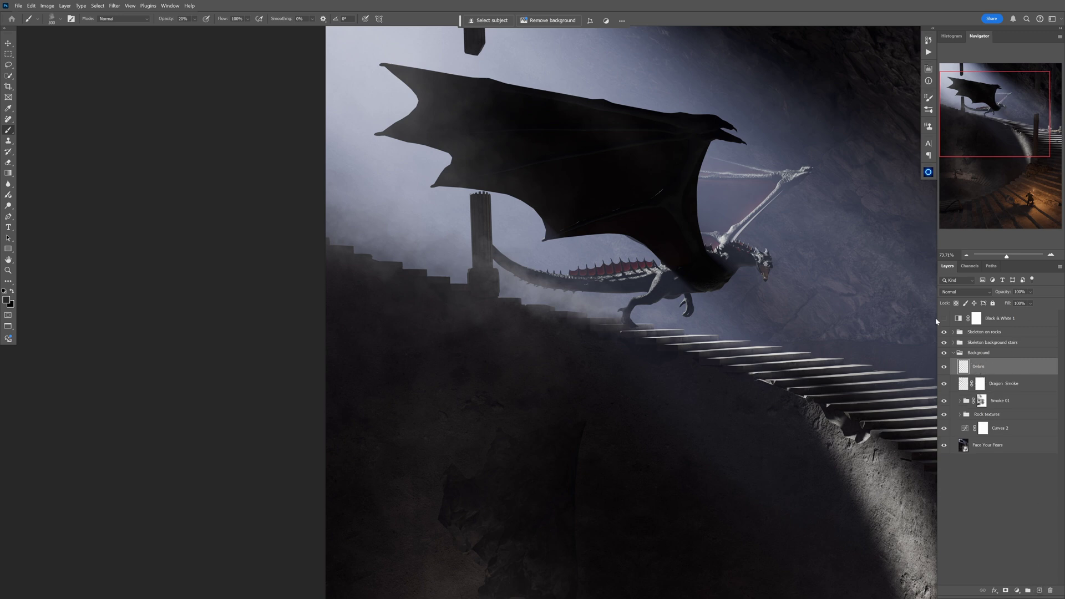
{"action": "right_click", "coordinate": [591, 273]}
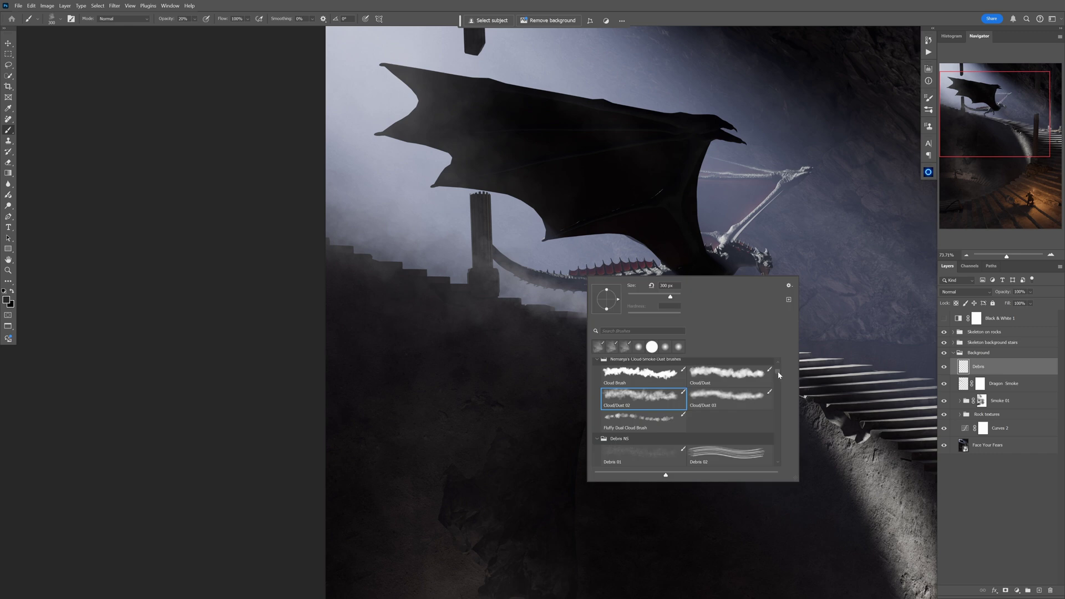
{"action": "scroll", "coordinate": [778, 374], "scroll_direction": "down", "scroll_amount": 3}
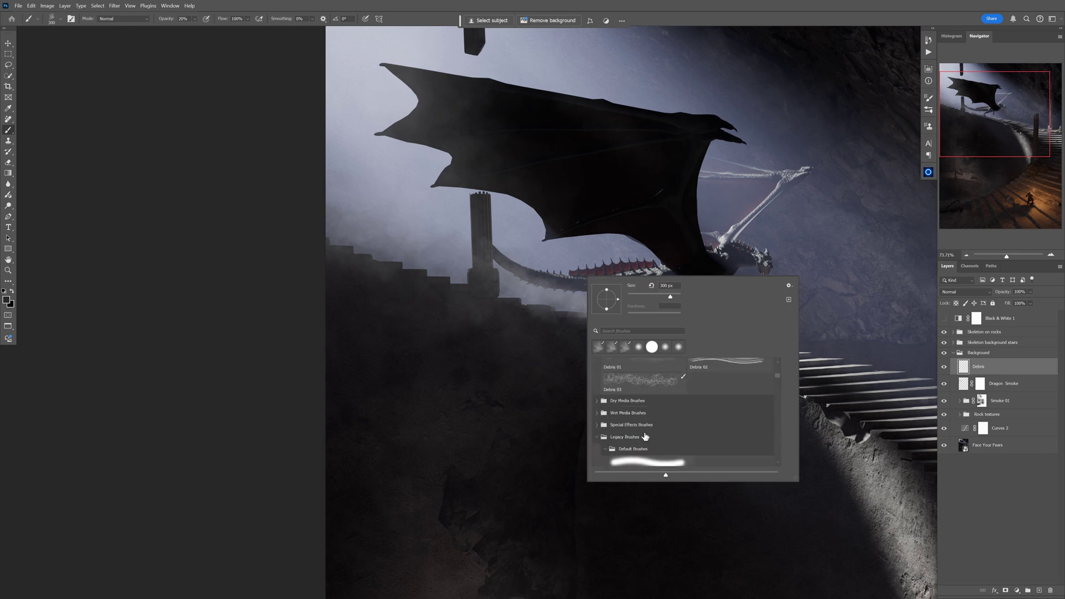
{"action": "scroll", "coordinate": [777, 371], "scroll_direction": "up", "scroll_amount": 3}
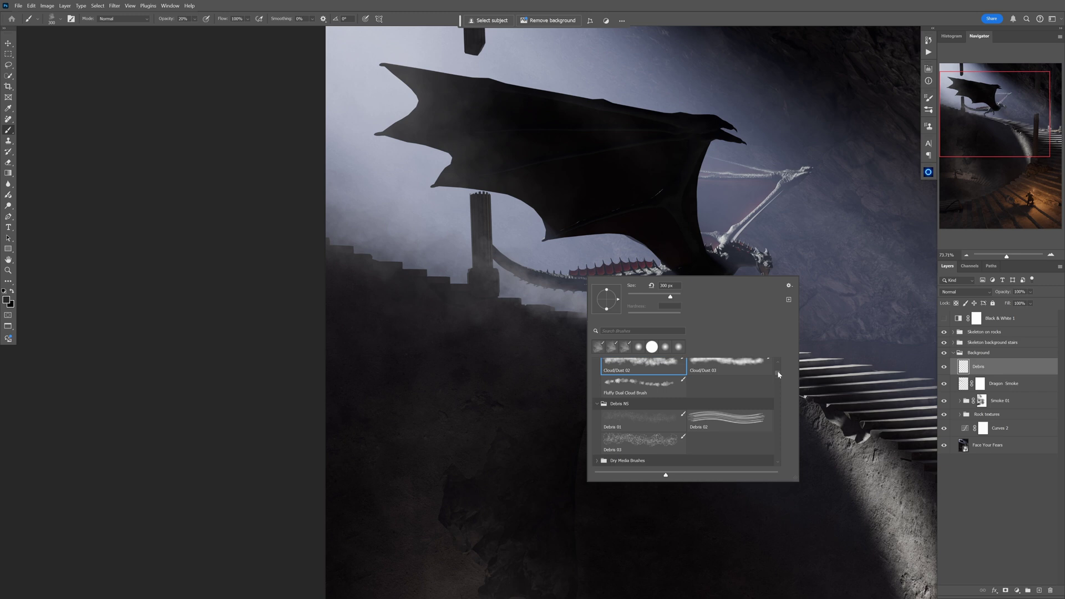
{"action": "double_click", "coordinate": [651, 424]}
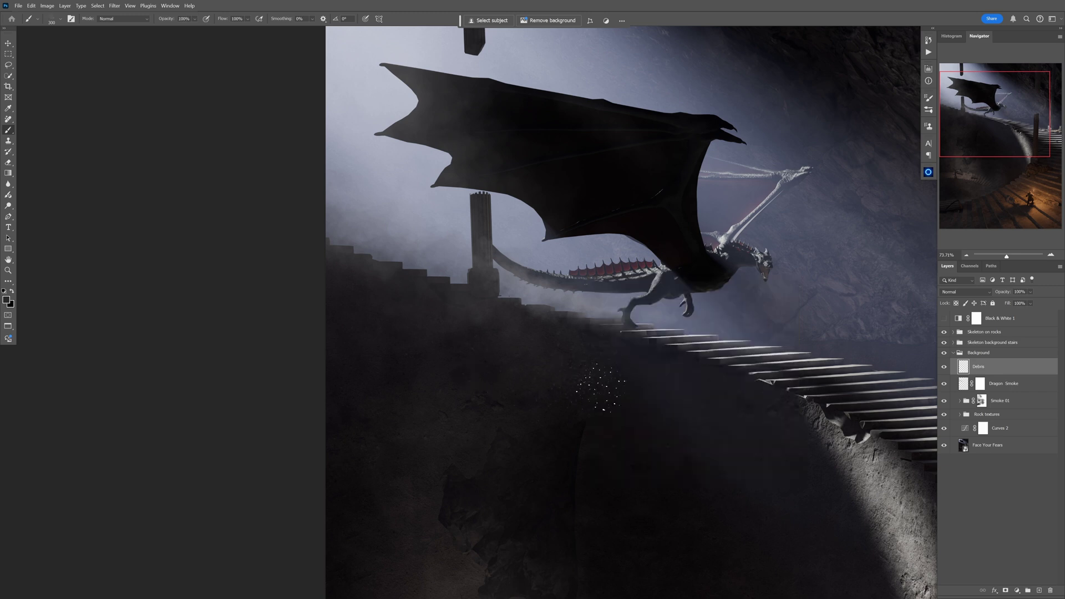
Scatter dark debris at 100% opacity on the stairs around the dragon's rear foot and tail, undoing the oversized stroke.
{"action": "scroll", "coordinate": [558, 316], "scroll_direction": "up", "scroll_amount": 5}
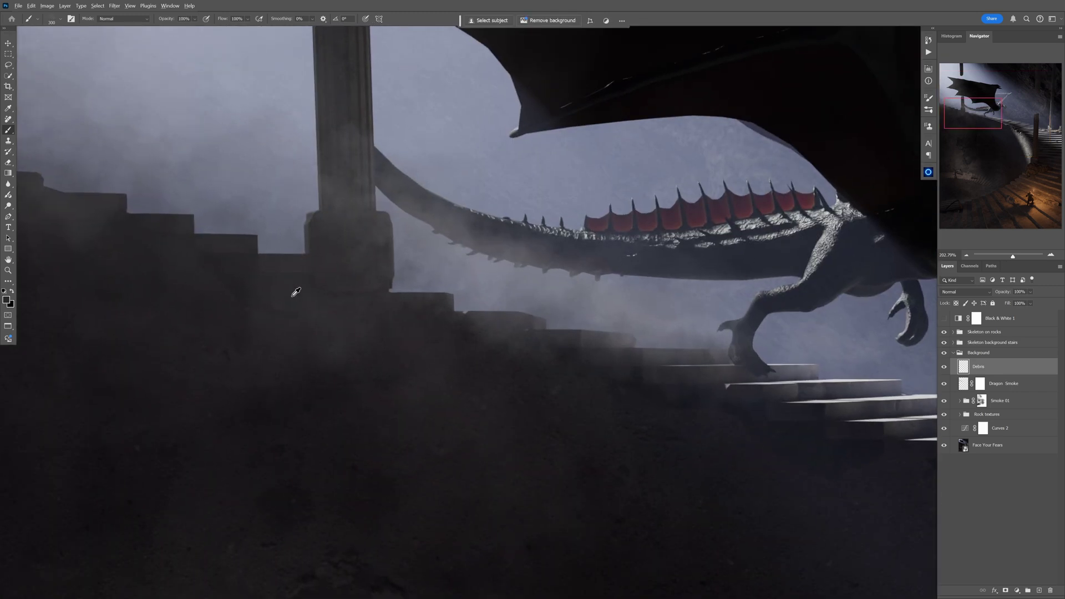
{"action": "left_click_drag", "start_coordinate": [736, 362], "coordinate": [742, 364]}
{"action": "left_click", "coordinate": [452, 271]}
{"action": "key", "text": "bracketright"}
{"action": "key", "text": "bracketright"}
{"action": "key", "text": "bracketright"}
{"action": "key", "text": "bracketright"}
{"action": "left_click_drag", "start_coordinate": [555, 304], "coordinate": [571, 444]}
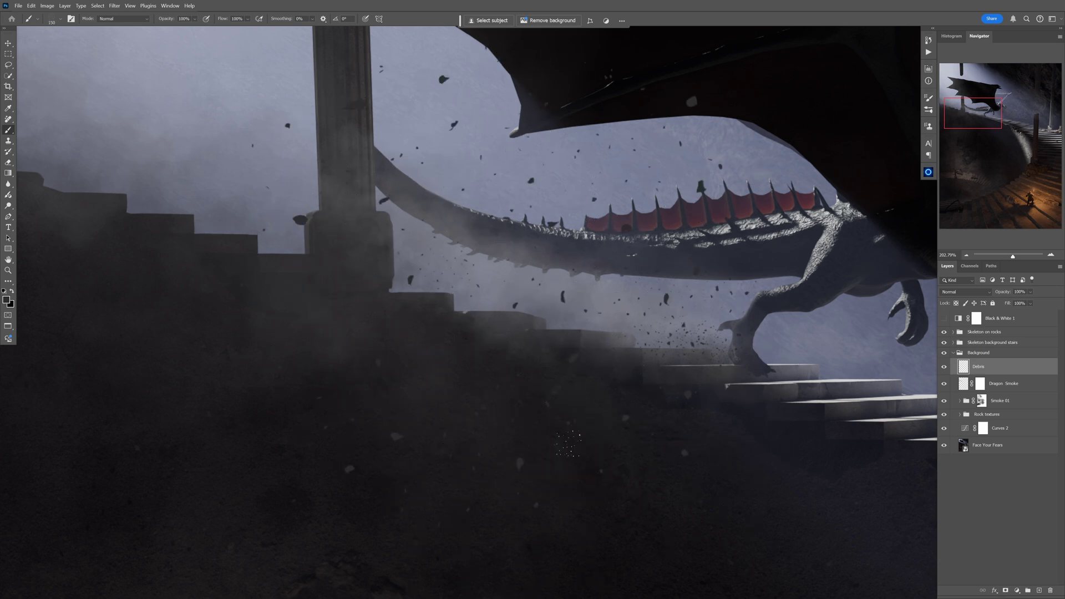
{"action": "key", "text": "ctrl+z"}
Scatter debris around the broken top of the column beneath the dragon's wing.
{"action": "mouse_move", "coordinate": [449, 268]}
{"action": "left_mouse_down"}
{"action": "mouse_move", "coordinate": [461, 376]}
{"action": "mouse_move", "coordinate": [514, 506]}
{"action": "left_mouse_up"}
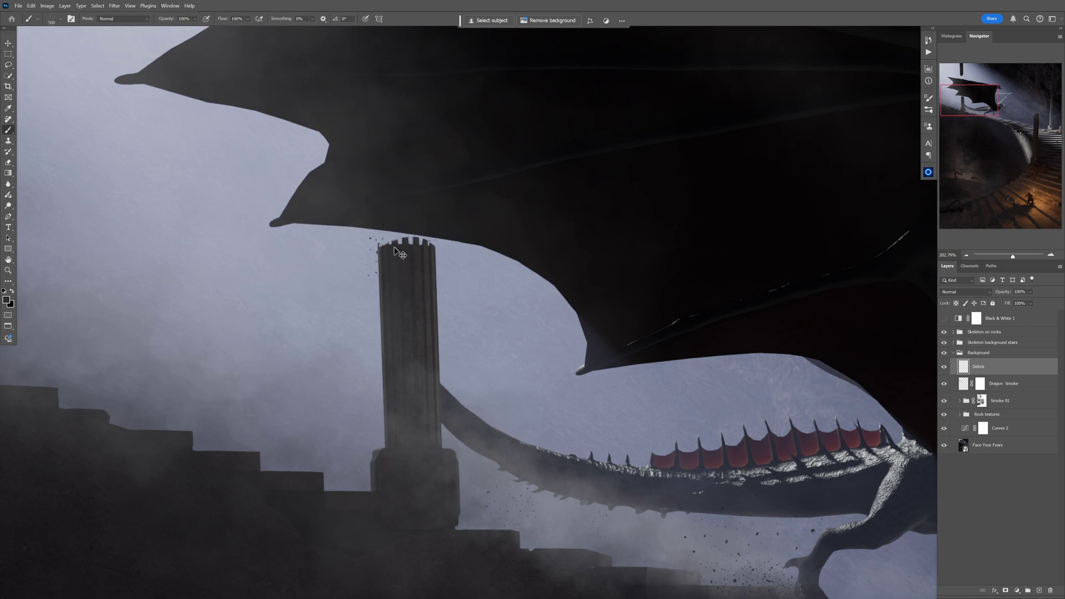
{"action": "left_click_drag", "start_coordinate": [455, 302], "coordinate": [426, 306]}
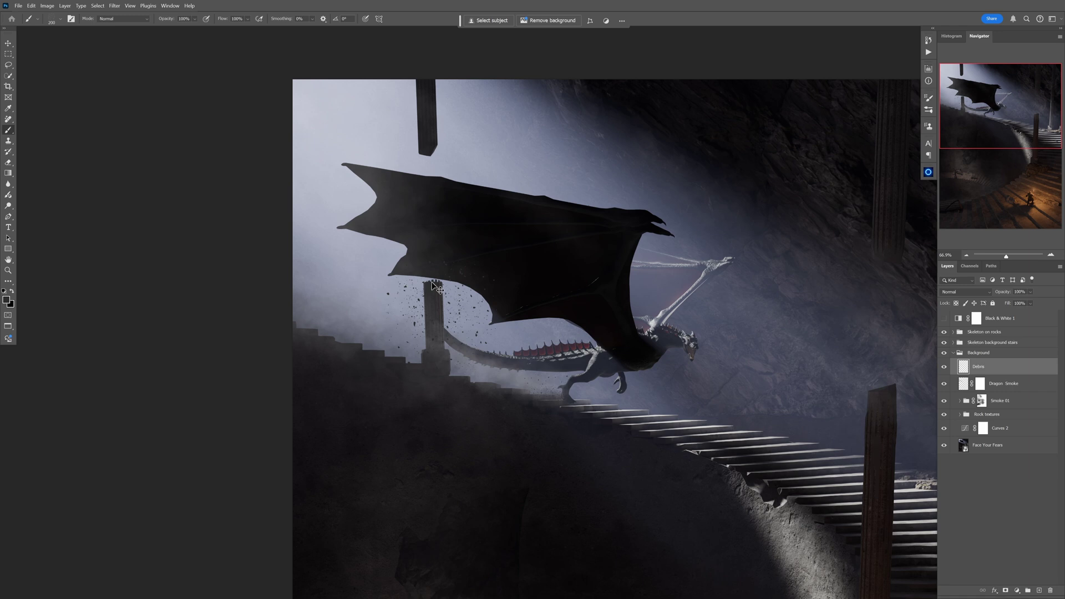
{"action": "scroll", "coordinate": [436, 287], "scroll_direction": "up", "scroll_amount": 5}
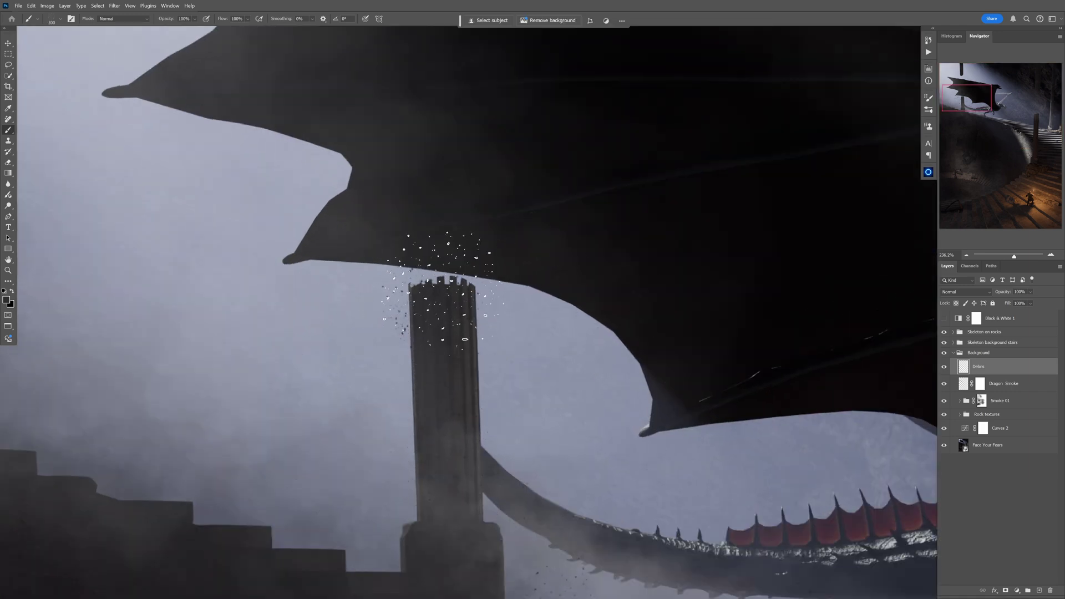
{"action": "scroll", "coordinate": [471, 299], "scroll_direction": "down", "scroll_amount": 3}
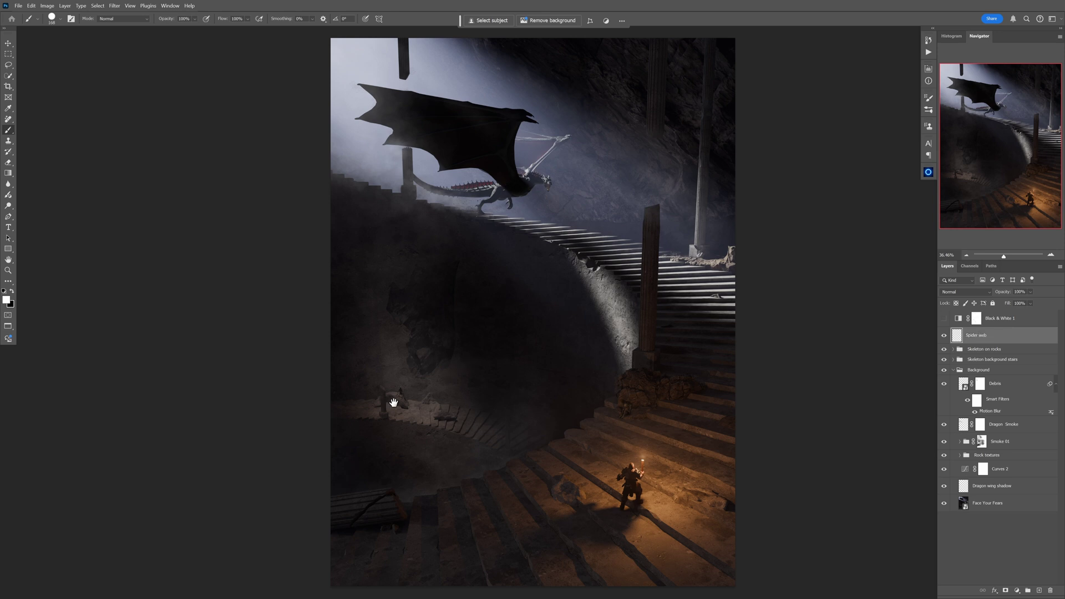
Choose a Resource Boy spider web brush, reduce its size and stamp a web over the skeleton sitting against the rocks.
{"action": "left_click_drag", "start_coordinate": [637, 404], "coordinate": [588, 348]}
{"action": "right_click", "coordinate": [610, 270]}
{"action": "key", "text": "Escape"}
{"action": "right_click", "coordinate": [610, 295]}
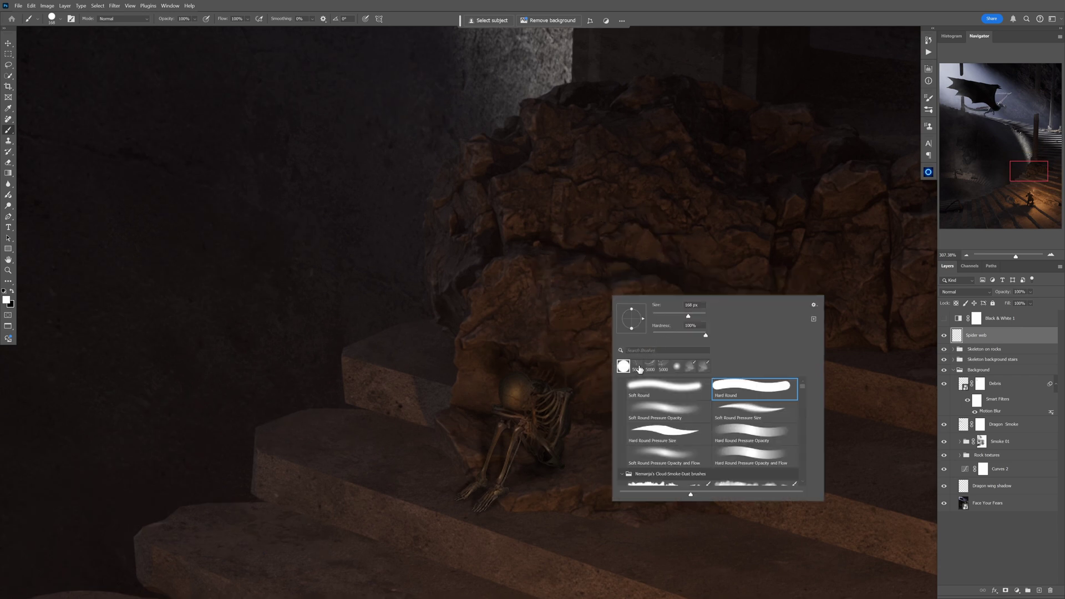
{"action": "left_click", "coordinate": [638, 368]}
{"action": "left_click", "coordinate": [673, 316]}
{"action": "left_click_drag", "start_coordinate": [687, 316], "coordinate": [686, 315]}
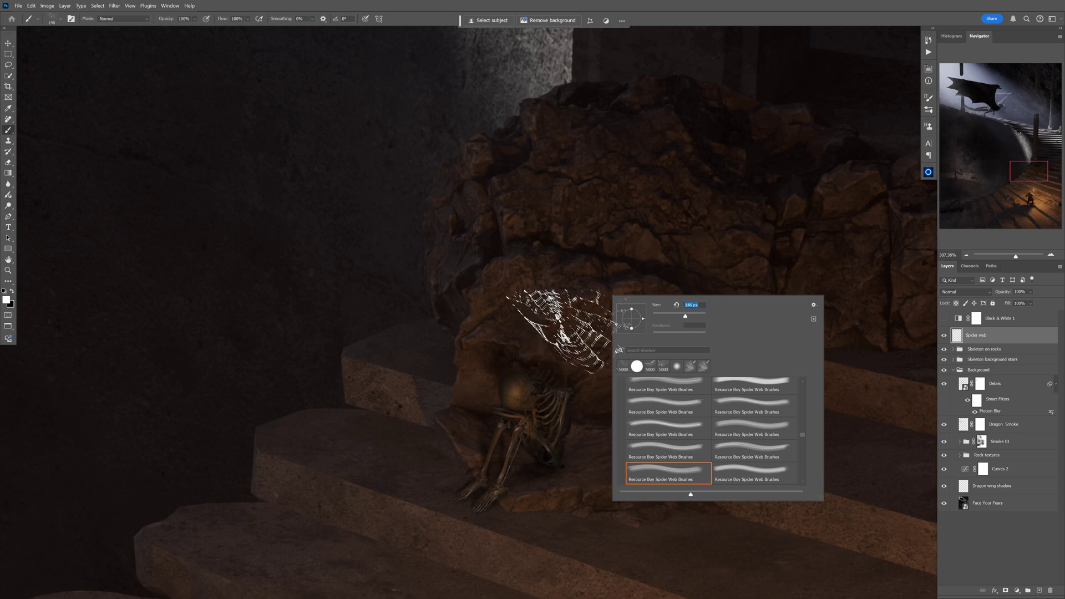
{"action": "left_click", "coordinate": [553, 350]}
{"action": "left_click_drag", "start_coordinate": [629, 350], "coordinate": [636, 355]}
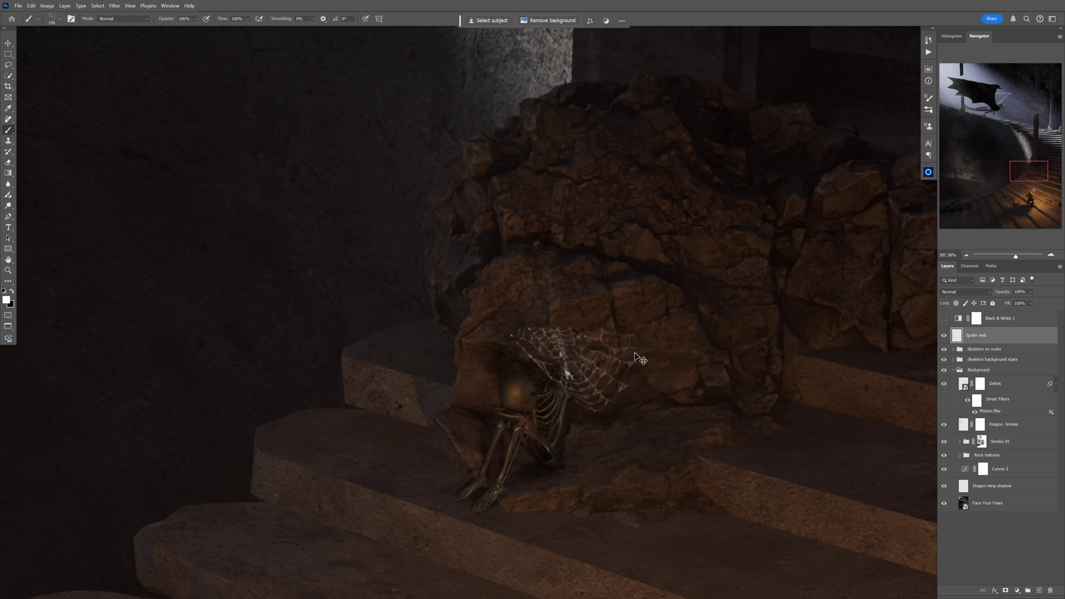
Flip the stamped web horizontally and warp its shape above the seated skeleton.
{"action": "key", "text": "ctrl+t"}
{"action": "right_click", "coordinate": [592, 361]}
{"action": "left_click", "coordinate": [622, 528]}
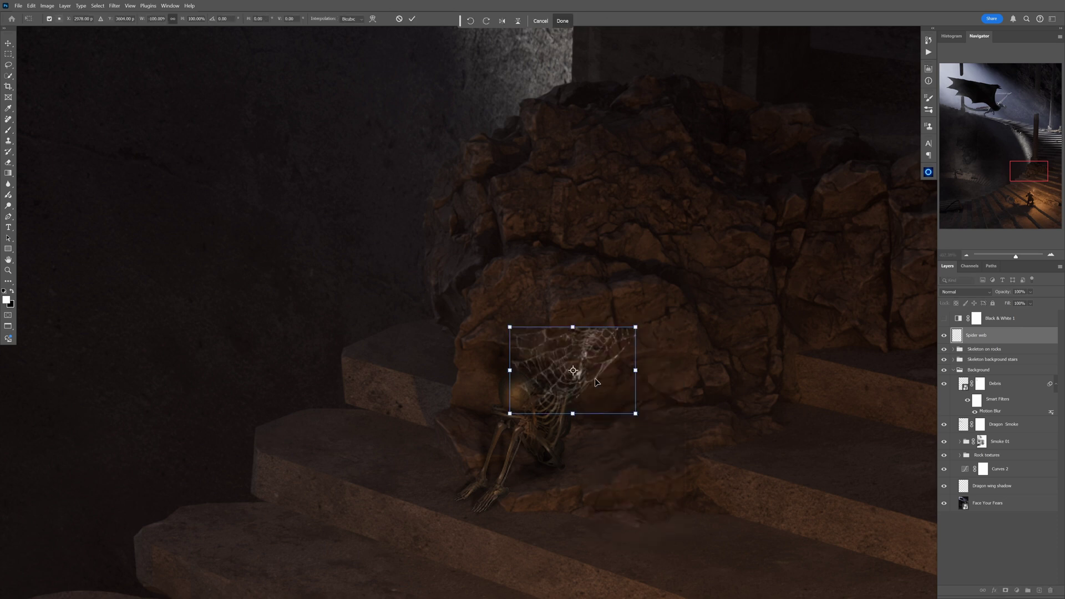
{"action": "right_click", "coordinate": [612, 374]}
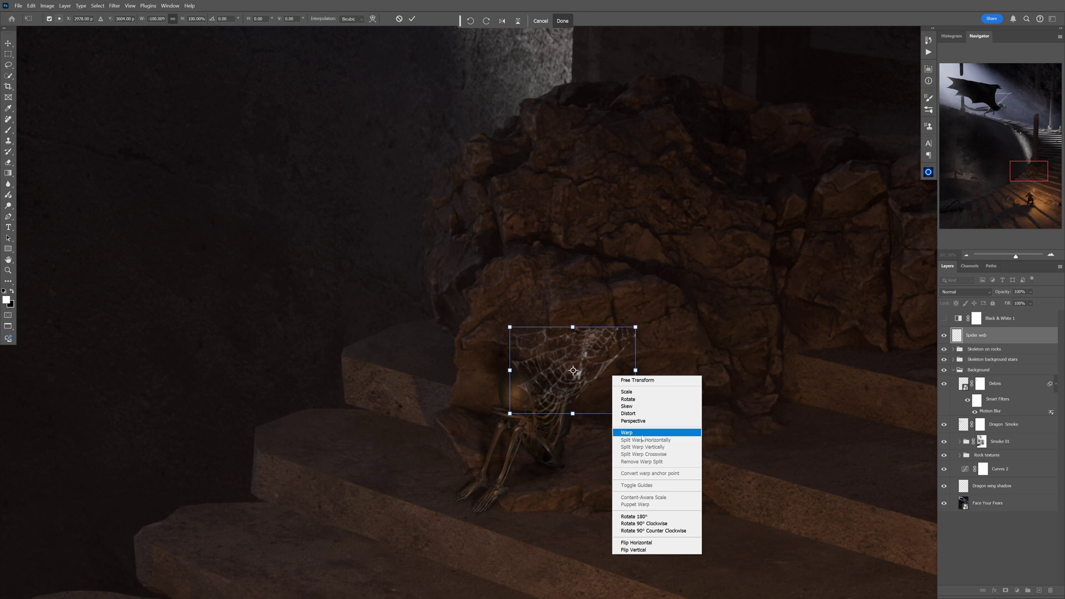
{"action": "left_click", "coordinate": [632, 435]}
{"action": "left_click", "coordinate": [598, 384]}
{"action": "left_click_drag", "start_coordinate": [608, 374], "coordinate": [643, 344]}
{"action": "left_click_drag", "start_coordinate": [659, 306], "coordinate": [619, 323]}
{"action": "left_click_drag", "start_coordinate": [490, 295], "coordinate": [513, 303]}
Scale the web down and fit it over the seated skeleton's ribs.
{"action": "key", "text": "ctrl+t"}
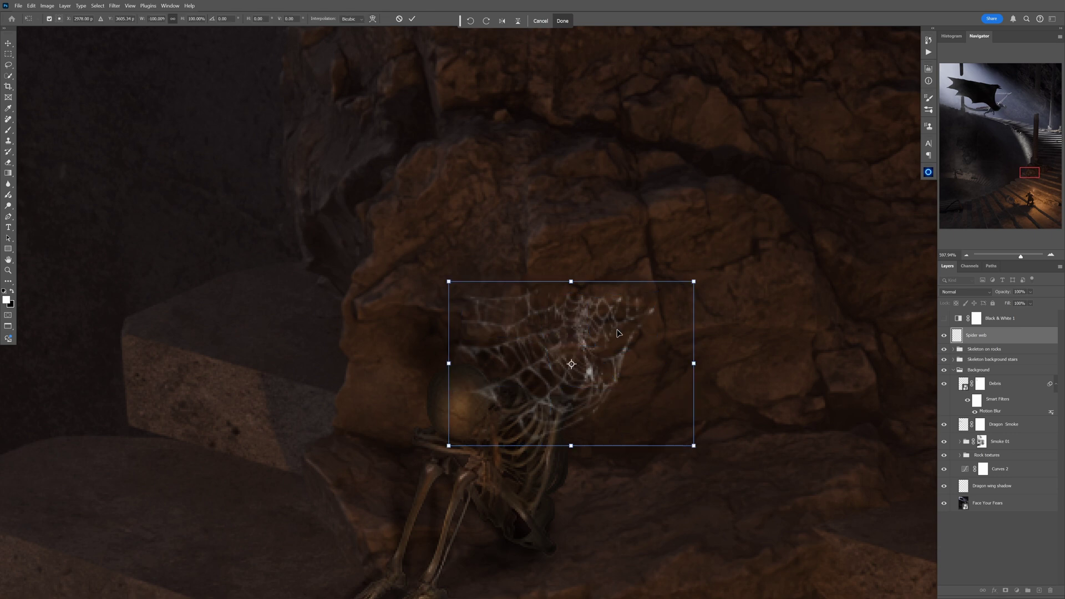
{"action": "left_click_drag", "start_coordinate": [694, 282], "coordinate": [594, 346]}
{"action": "left_click_drag", "start_coordinate": [558, 388], "coordinate": [565, 434]}
{"action": "left_click_drag", "start_coordinate": [604, 393], "coordinate": [591, 402]}
{"action": "key", "text": "Return"}
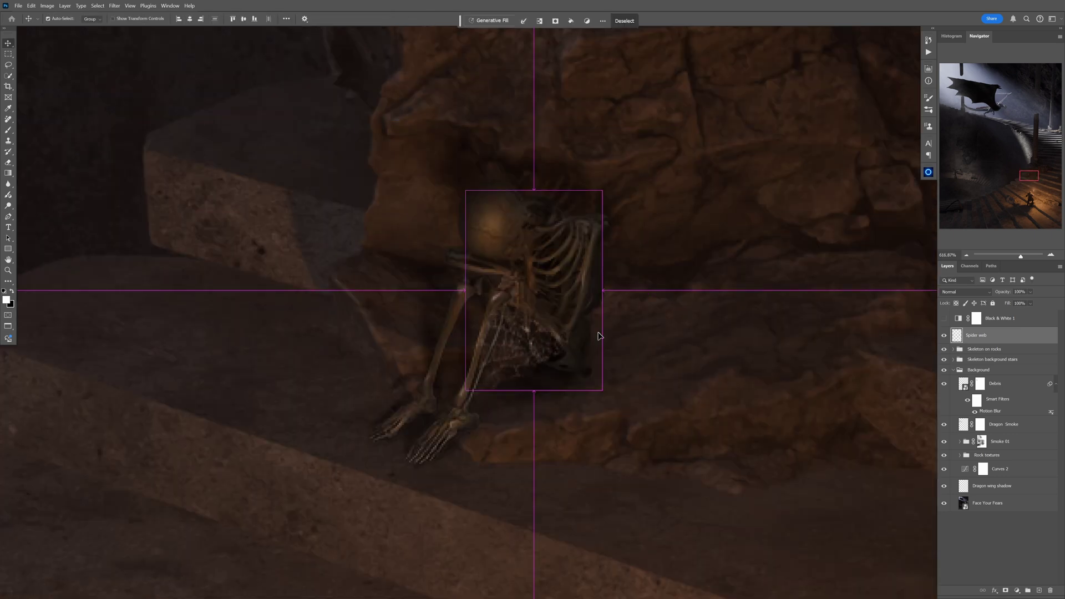
Transform and warp a web piece to stretch across the seated skeleton's pelvis and legs.
{"action": "key", "text": "ctrl+t"}
{"action": "left_click_drag", "start_coordinate": [461, 393], "coordinate": [430, 399]}
{"action": "right_click", "coordinate": [487, 370]}
{"action": "left_click", "coordinate": [501, 429]}
{"action": "left_click_drag", "start_coordinate": [578, 396], "coordinate": [565, 390]}
{"action": "key", "text": "Return"}
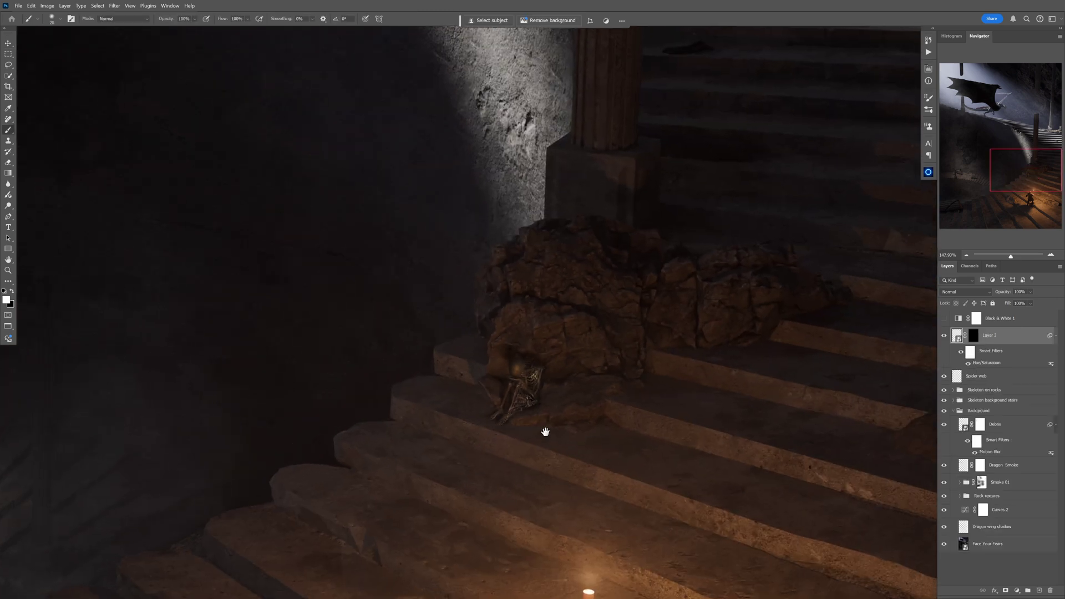
Compare the seated skeleton with and without its spider webs by toggling the two web layers' visibility.
{"action": "left_click_drag", "start_coordinate": [546, 432], "coordinate": [541, 350]}
{"action": "left_click_drag", "start_coordinate": [516, 316], "coordinate": [564, 319]}
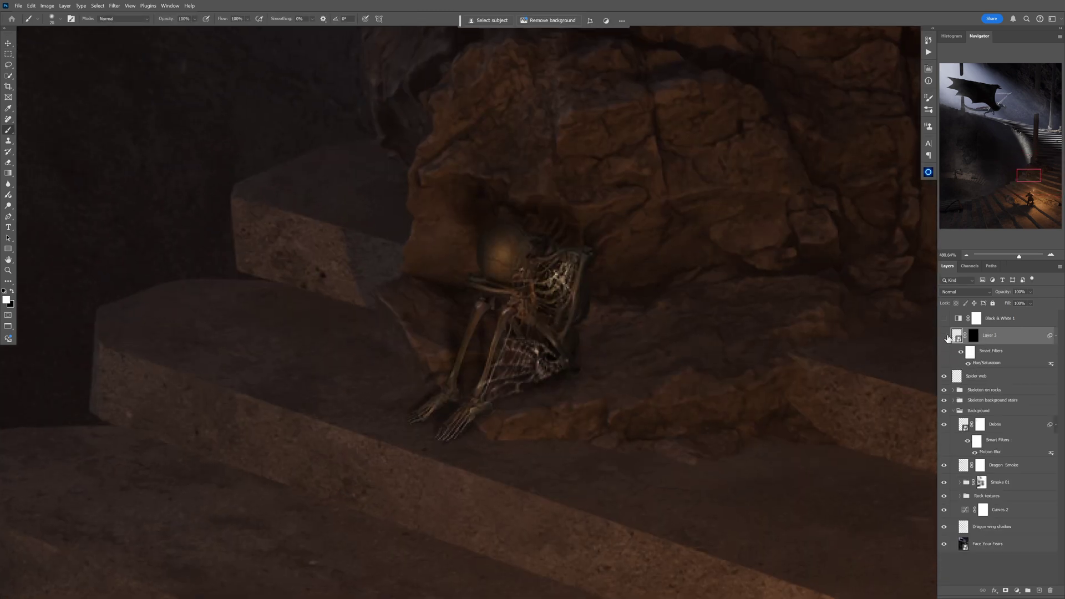
{"action": "left_click_drag", "start_coordinate": [948, 338], "coordinate": [948, 376]}
{"action": "left_click", "coordinate": [945, 336]}
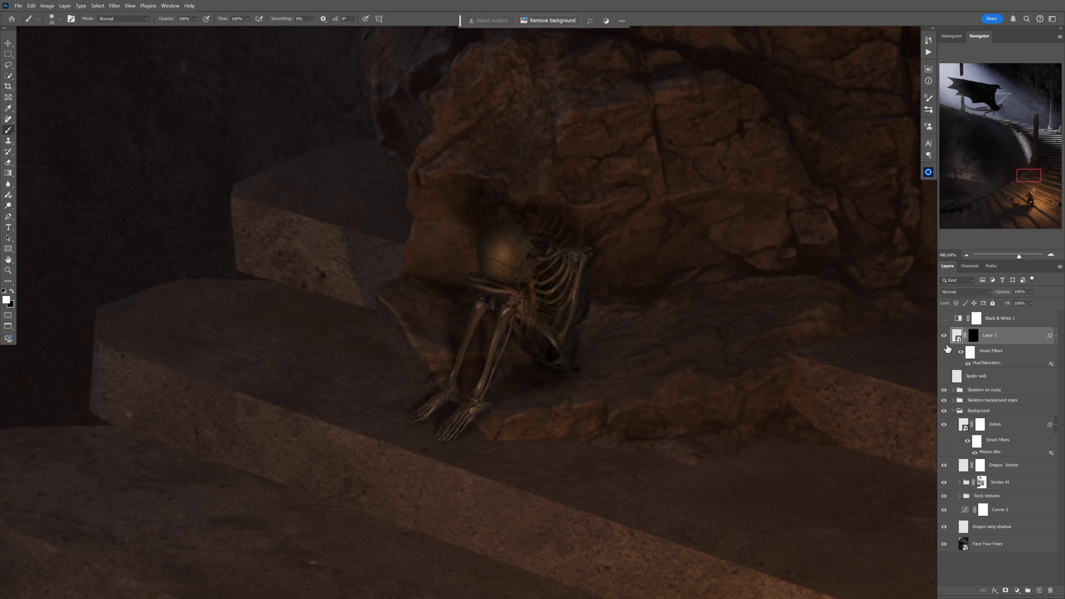
{"action": "left_click", "coordinate": [945, 376]}
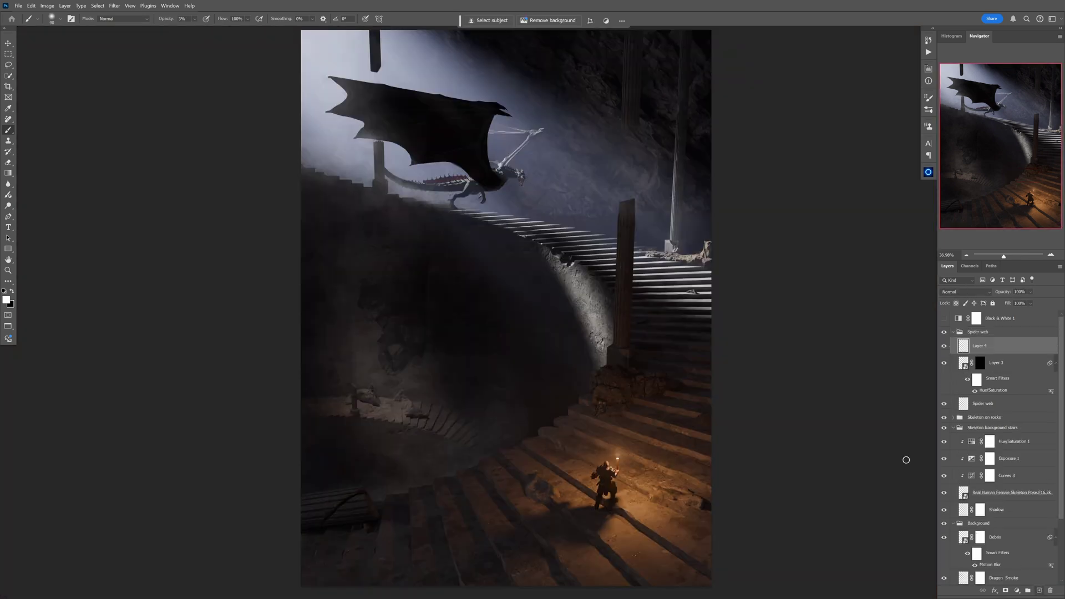
{"action": "right_click", "coordinate": [547, 236]}
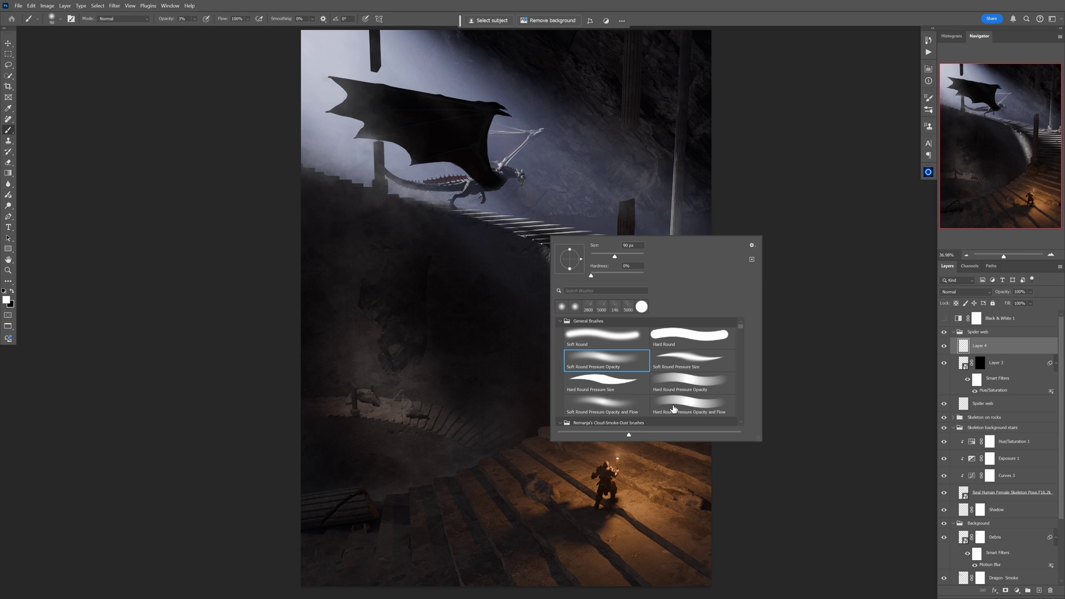
{"action": "scroll", "coordinate": [714, 337], "scroll_direction": "down", "scroll_amount": 10}
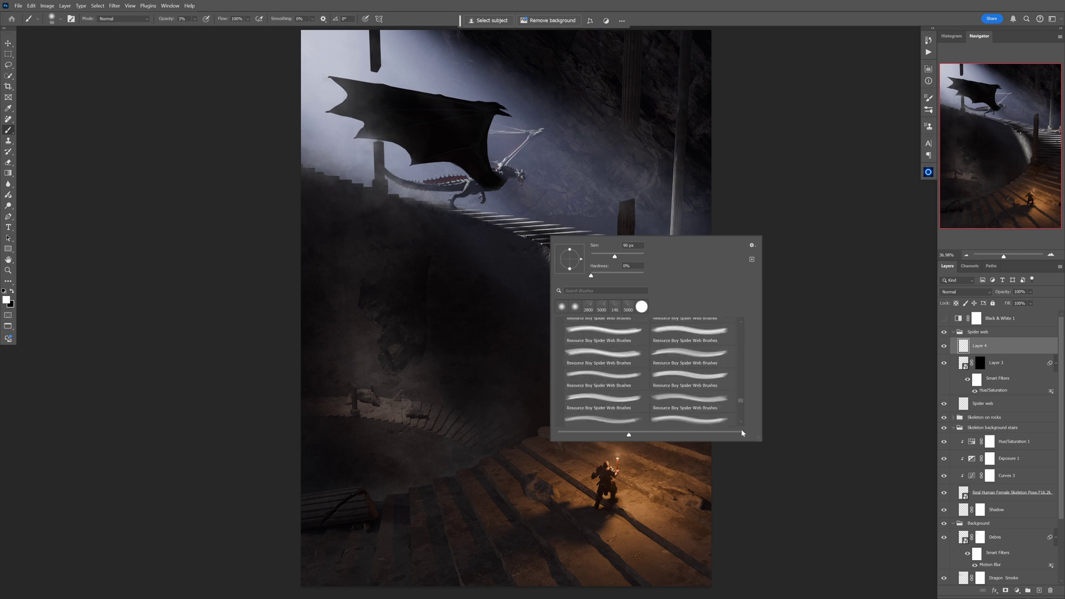
{"action": "scroll", "coordinate": [698, 398], "scroll_direction": "up", "scroll_amount": 1}
{"action": "left_click", "coordinate": [693, 368]}
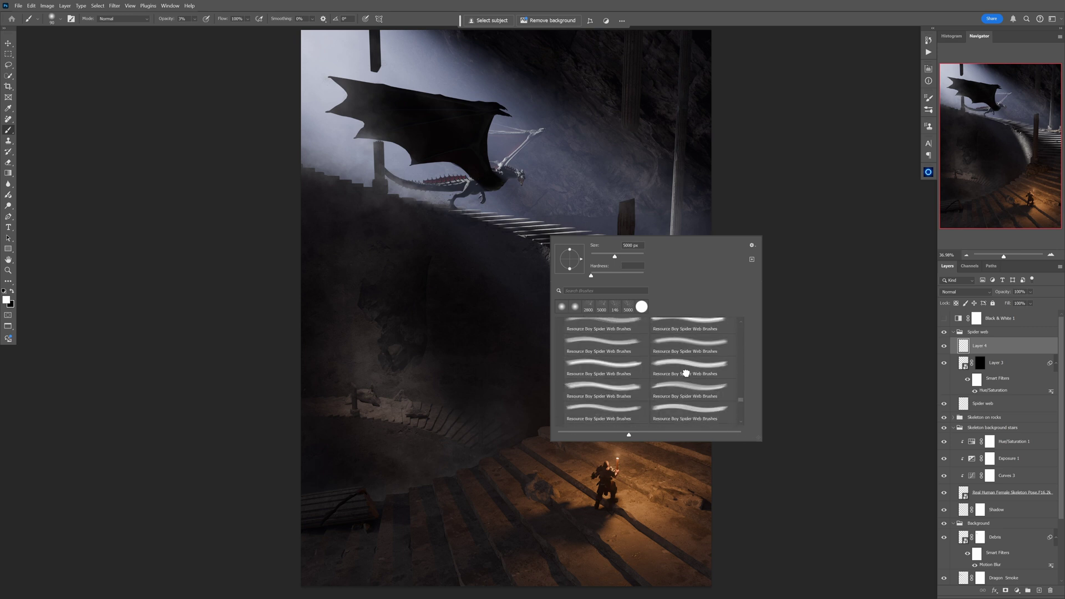
{"action": "left_click", "coordinate": [661, 416]}
{"action": "left_click", "coordinate": [618, 409]}
{"action": "left_click", "coordinate": [670, 391]}
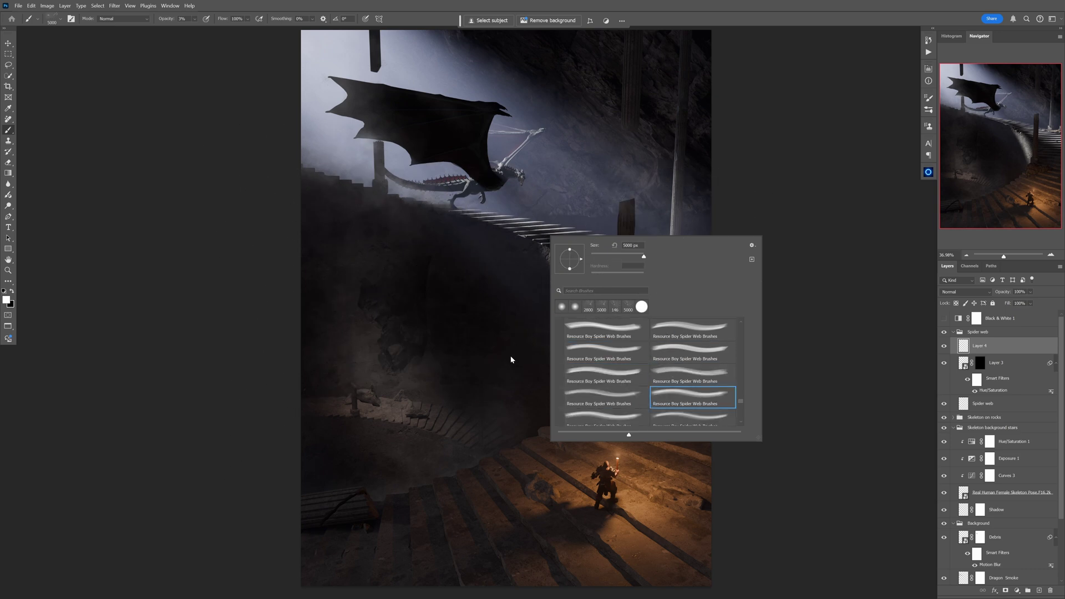
{"action": "scroll", "coordinate": [693, 411], "scroll_direction": "down", "scroll_amount": 1}
{"action": "left_click", "coordinate": [694, 409]}
{"action": "left_click", "coordinate": [620, 421]}
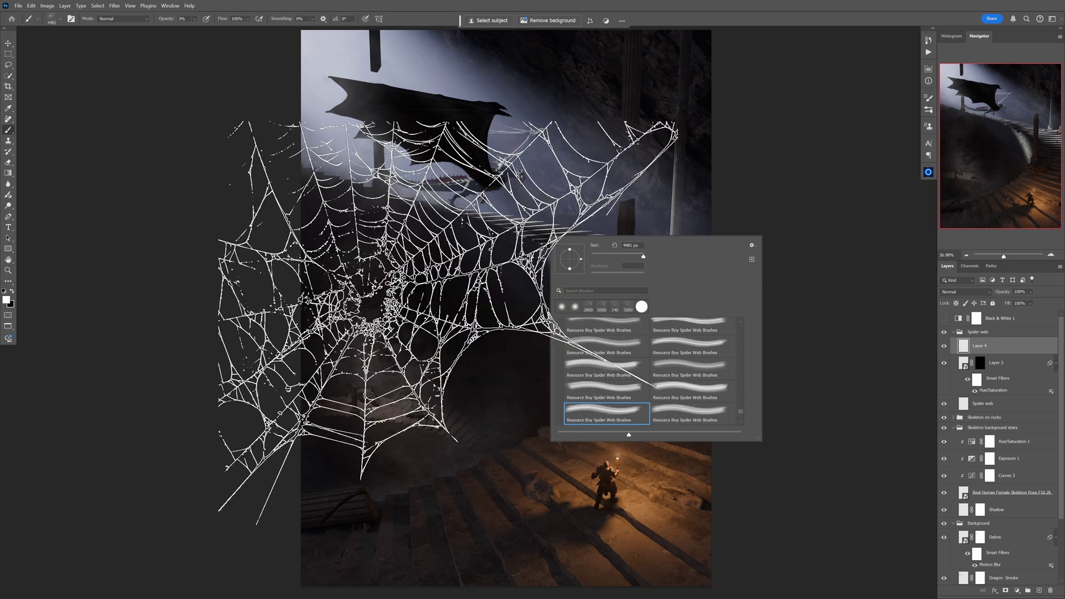
{"action": "left_click", "coordinate": [634, 393]}
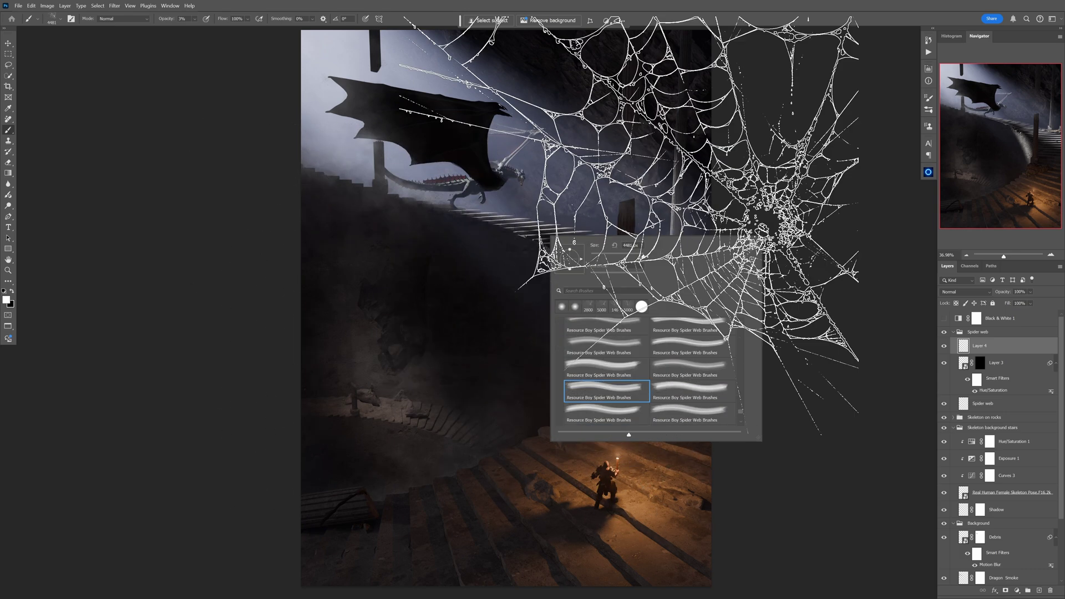
{"action": "key", "text": "Escape"}
Choose the long, stretched cobweb brush from the Resource Boy Spider Web Brushes.
{"action": "right_click", "coordinate": [708, 358]}
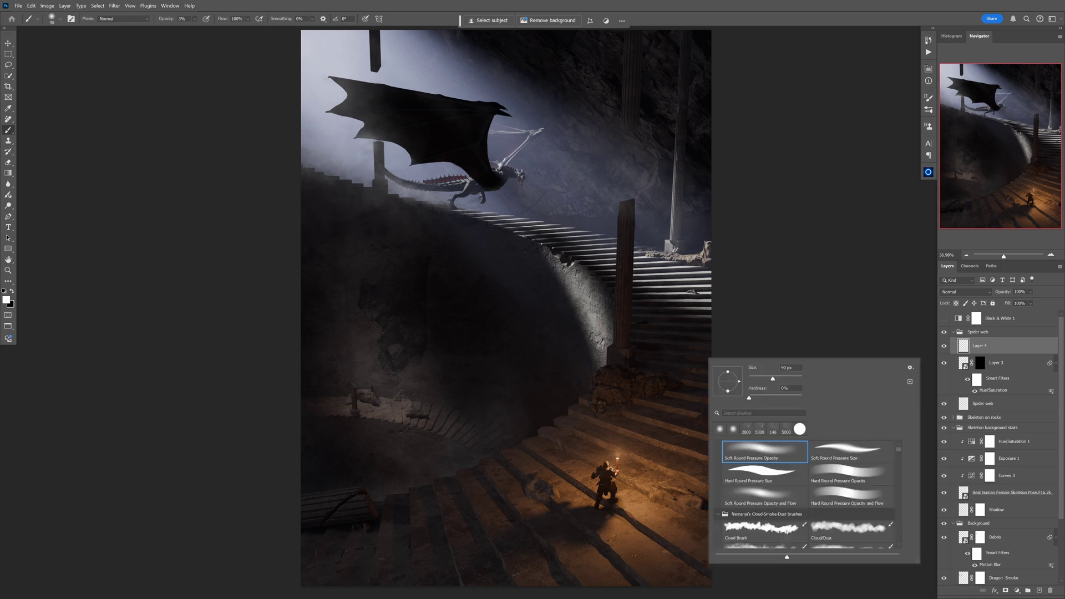
{"action": "scroll", "coordinate": [899, 532], "scroll_direction": "down", "scroll_amount": 3}
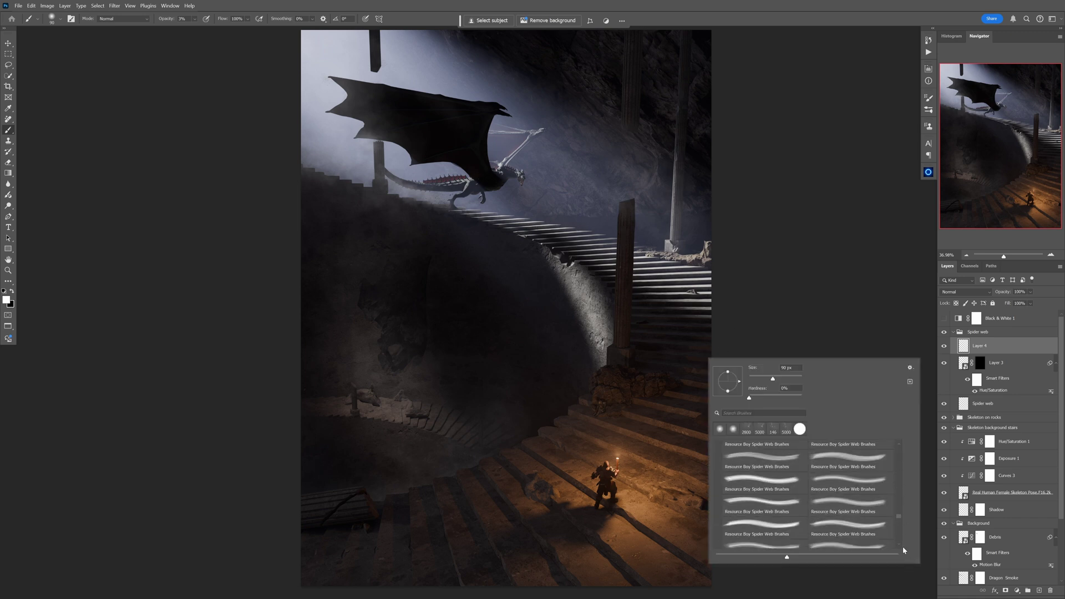
{"action": "left_click", "coordinate": [844, 543]}
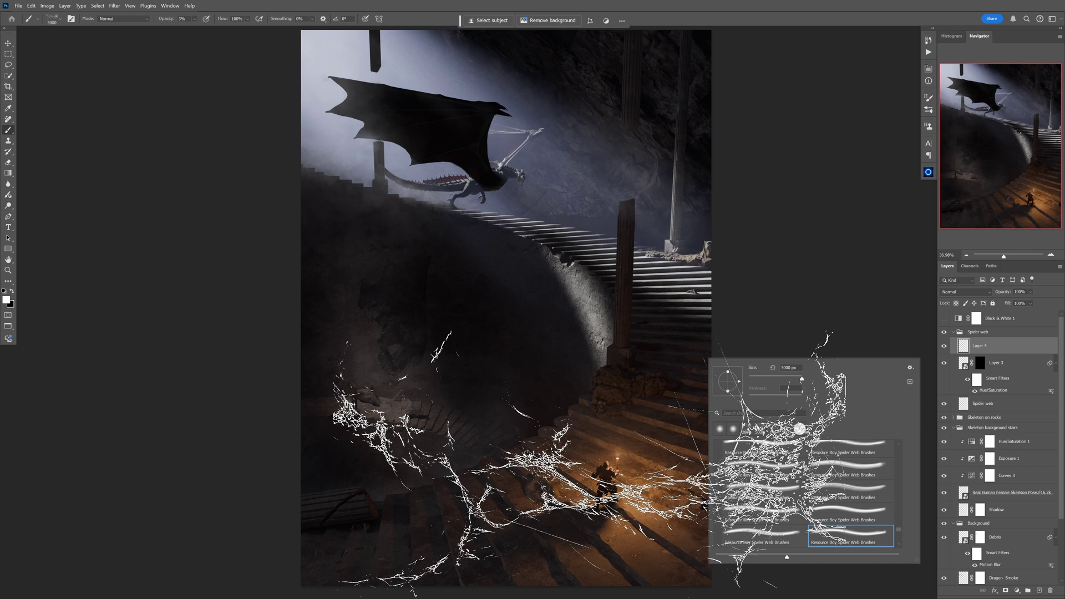
{"action": "key", "text": "Return"}
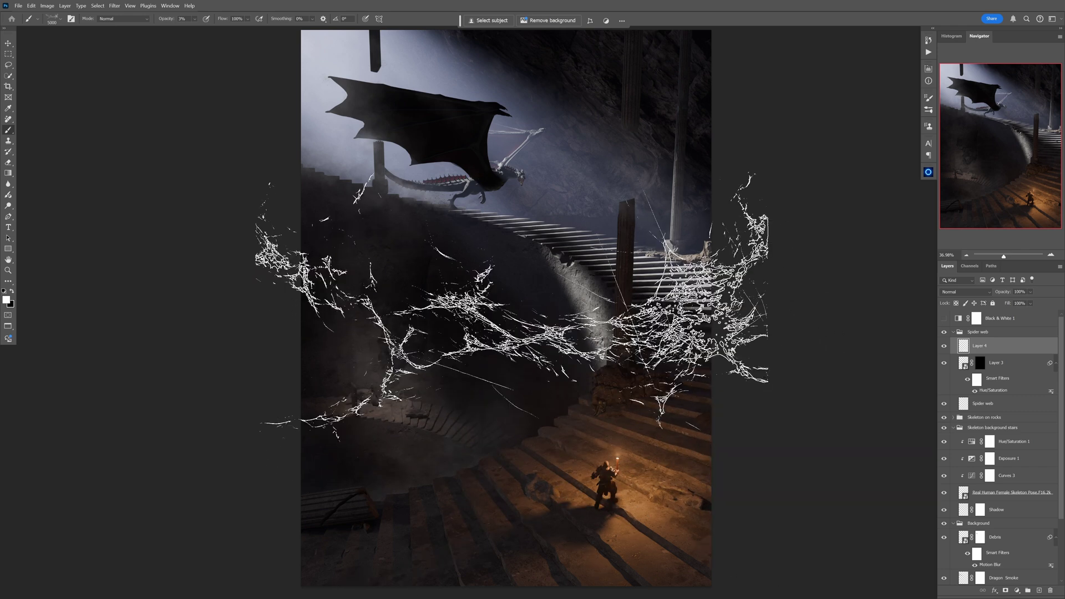
Reduce the cobweb brush to 3700 px, set its opacity to 100% and stamp one white web across the middle of the image.
{"action": "key", "text": "bracketleft"}
{"action": "key", "text": "bracketleft"}
{"action": "key", "text": "bracketleft"}
{"action": "key", "text": "bracketleft"}
{"action": "key", "text": "bracketleft"}
{"action": "key", "text": "bracketleft"}
{"action": "key", "text": "bracketleft"}
{"action": "key", "text": "bracketleft"}
{"action": "key", "text": "bracketleft"}
{"action": "key", "text": "bracketleft"}
{"action": "key", "text": "bracketleft"}
{"action": "key", "text": "bracketleft"}
{"action": "key", "text": "bracketleft"}
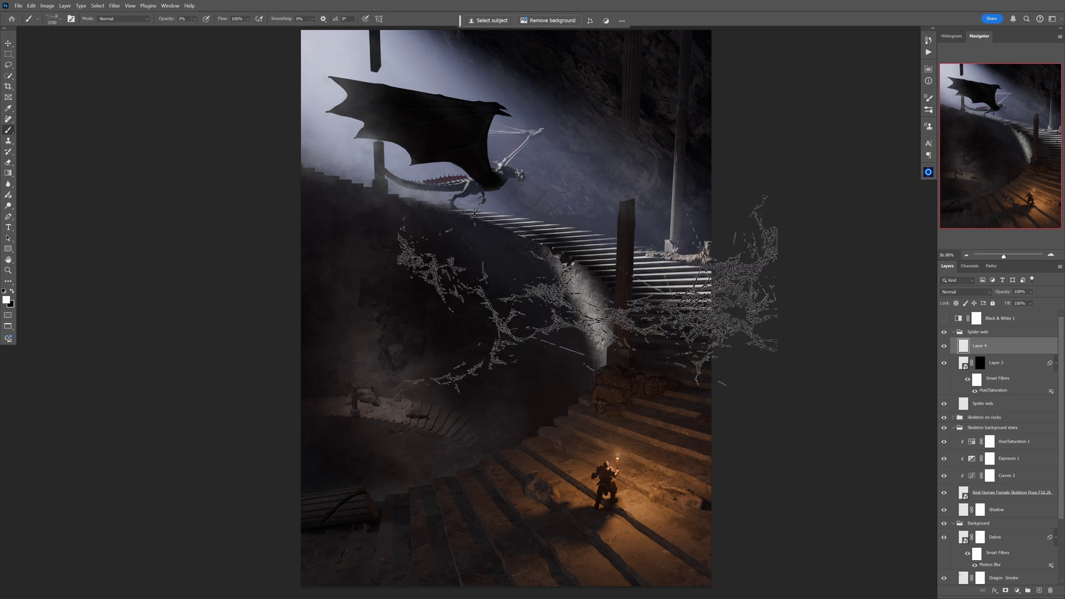
{"action": "key", "text": "0"}
{"action": "left_click", "coordinate": [502, 302]}
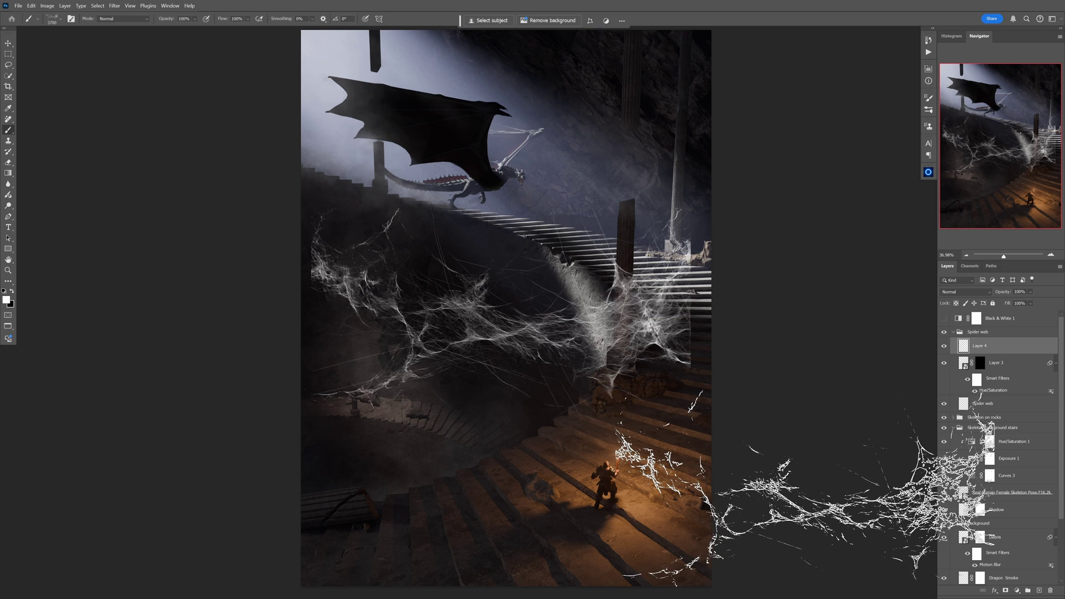
Rotate the large cobweb upright and position it over the broken column beside the stairs.
{"action": "key", "text": "ctrl+t"}
{"action": "left_click_drag", "start_coordinate": [721, 256], "coordinate": [483, 164]}
{"action": "left_click_drag", "start_coordinate": [667, 215], "coordinate": [659, 193]}
{"action": "left_click_drag", "start_coordinate": [551, 280], "coordinate": [670, 186]}
{"action": "key", "text": "Return"}
{"action": "key", "text": "b"}
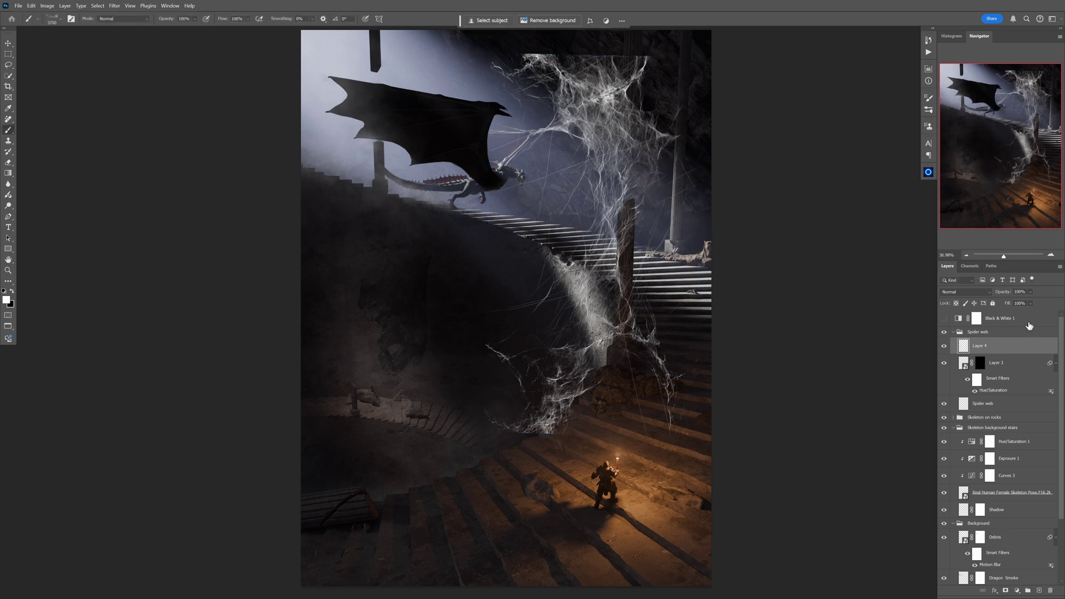
Convert the cobweb layer to a smart object and scale it down to a small vertical web above the broken column.
{"action": "right_click", "coordinate": [1009, 351]}
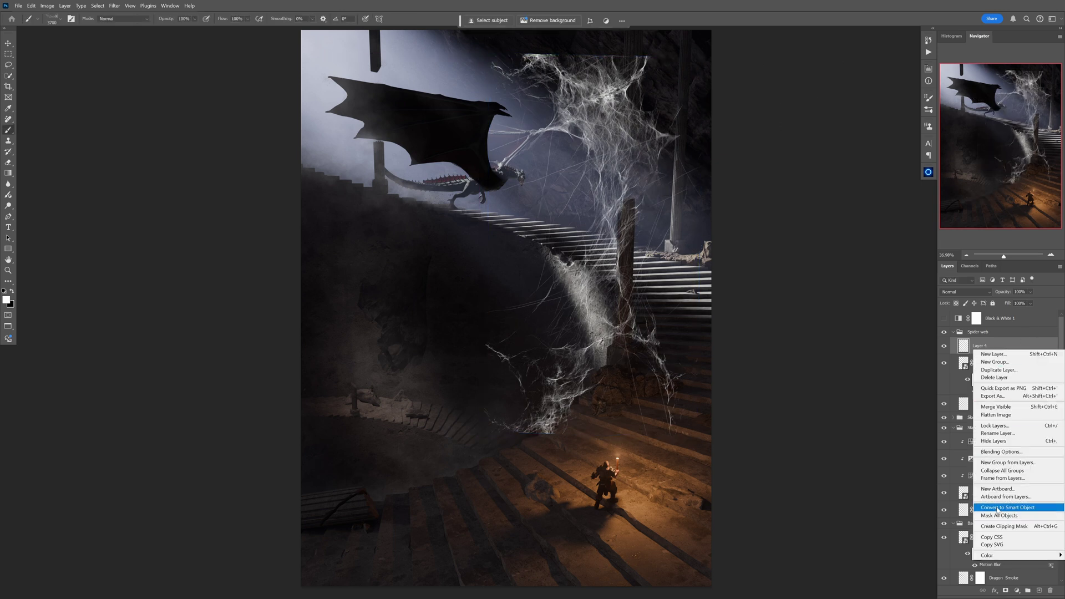
{"action": "left_click", "coordinate": [996, 507]}
{"action": "key", "text": "ctrl+t"}
{"action": "mouse_move", "coordinate": [703, 244]}
{"action": "left_mouse_down"}
{"action": "mouse_move", "coordinate": [615, 244]}
{"action": "mouse_move", "coordinate": [639, 165]}
{"action": "mouse_move", "coordinate": [639, 179]}
{"action": "left_mouse_up"}
{"action": "key", "text": "Return"}
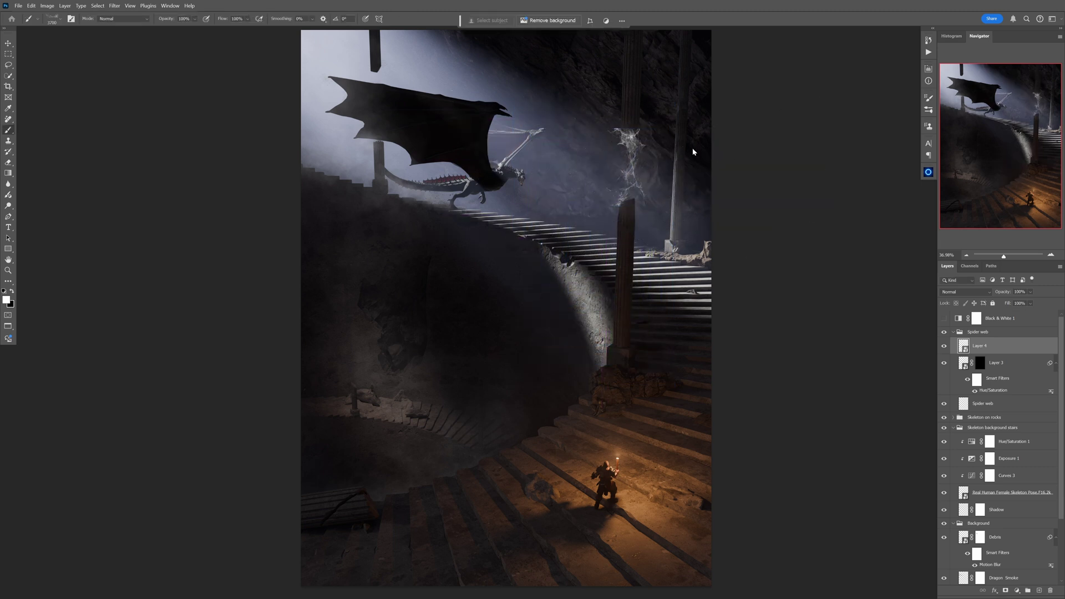
Fit the cobweb into the gap between the hanging column and the broken column below, adjusting its angle slightly.
{"action": "scroll", "coordinate": [635, 168], "scroll_direction": "up", "scroll_amount": 1}
{"action": "key", "text": "v"}
{"action": "mouse_move", "coordinate": [648, 140]}
{"action": "left_mouse_down"}
{"action": "mouse_move", "coordinate": [680, 159]}
{"action": "mouse_move", "coordinate": [640, 211]}
{"action": "left_mouse_up"}
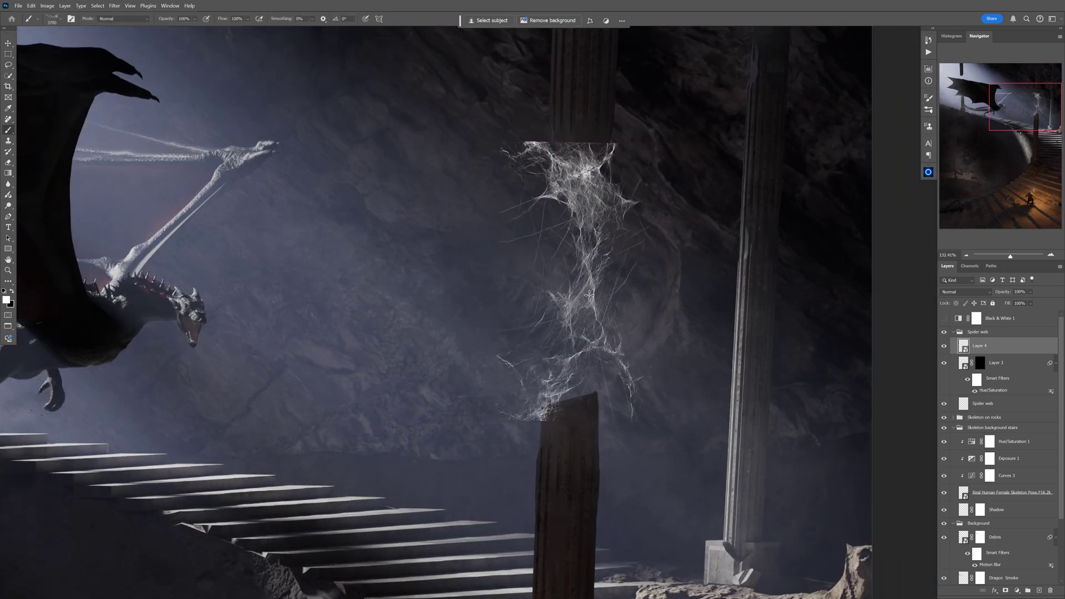
{"action": "left_click", "coordinate": [583, 310]}
{"action": "key", "text": "ctrl+z"}
{"action": "key", "text": "ctrl+z"}
{"action": "key", "text": "v"}
{"action": "mouse_move", "coordinate": [596, 299]}
{"action": "left_mouse_down"}
{"action": "mouse_move", "coordinate": [619, 305]}
{"action": "mouse_move", "coordinate": [585, 306]}
{"action": "mouse_move", "coordinate": [596, 297]}
{"action": "left_mouse_up"}
{"action": "key", "text": "ctrl+t"}
{"action": "left_click_drag", "start_coordinate": [503, 422], "coordinate": [524, 423]}
{"action": "key", "text": "Return"}
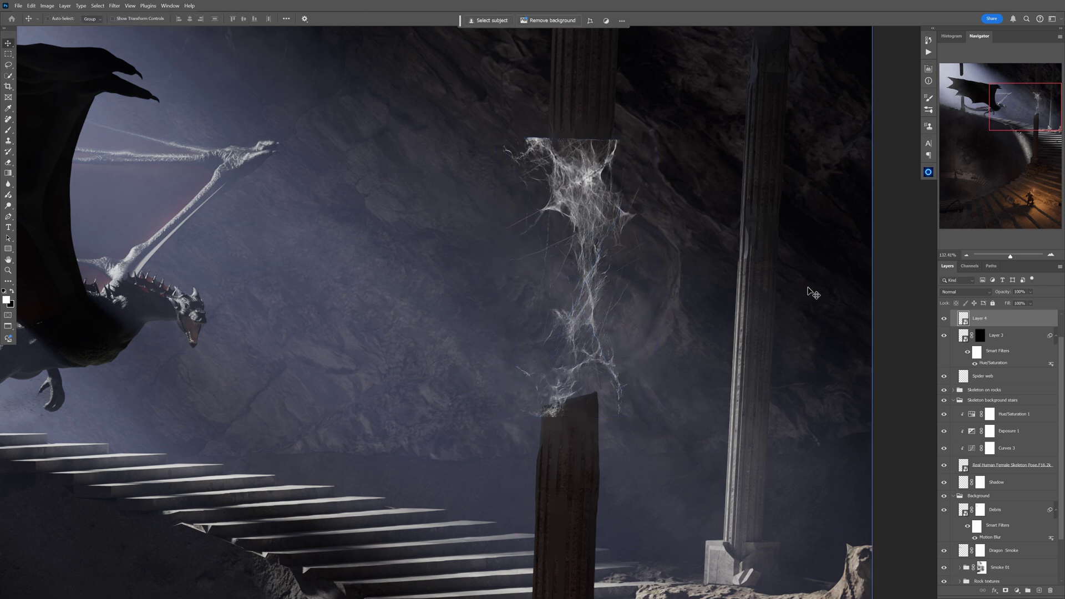
Add a layer mask to the cobweb and choose the Soft Round Pressure Opacity brush at a small size.
{"action": "left_click", "coordinate": [1005, 591]}
{"action": "right_click", "coordinate": [626, 305]}
{"action": "key", "text": "Escape"}
{"action": "key", "text": "b"}
{"action": "right_click", "coordinate": [573, 287]}
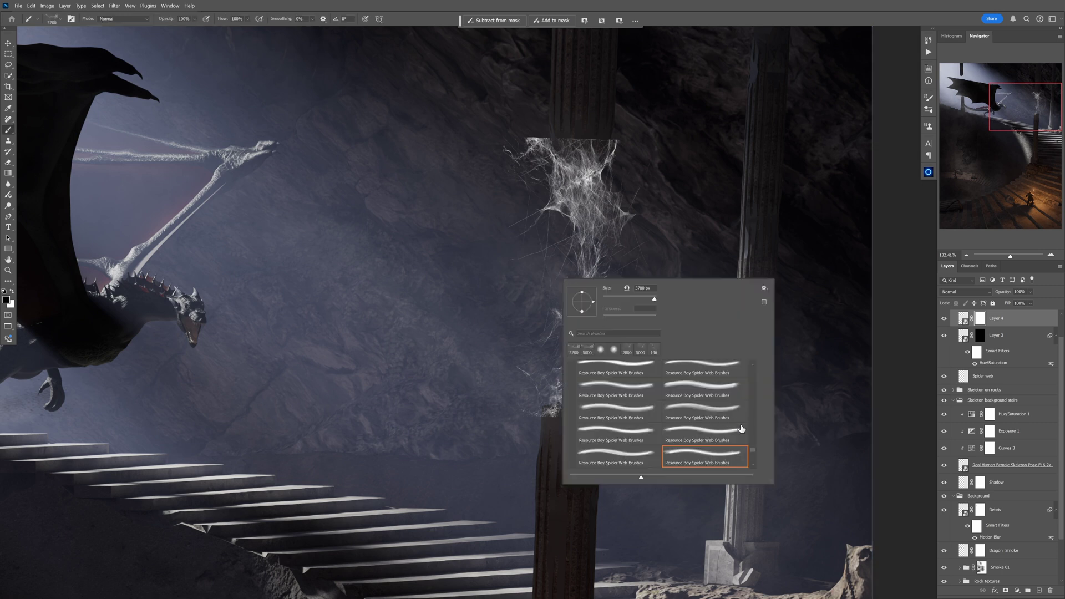
{"action": "left_click_drag", "start_coordinate": [752, 448], "coordinate": [759, 373]}
{"action": "left_click", "coordinate": [753, 366]}
{"action": "scroll", "coordinate": [753, 413], "scroll_direction": "up", "scroll_amount": 2}
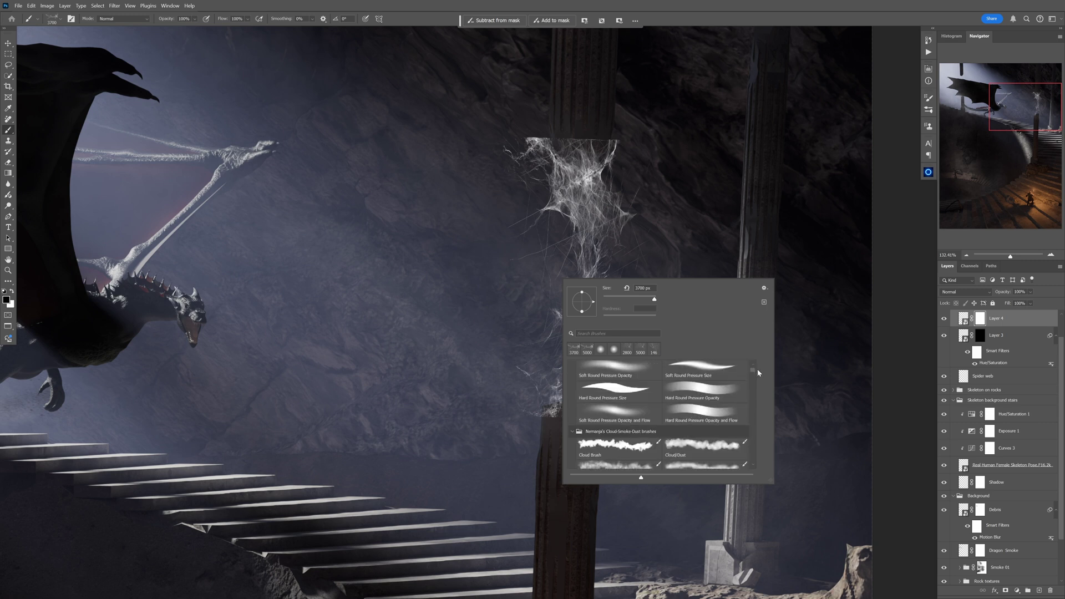
{"action": "left_click", "coordinate": [642, 377]}
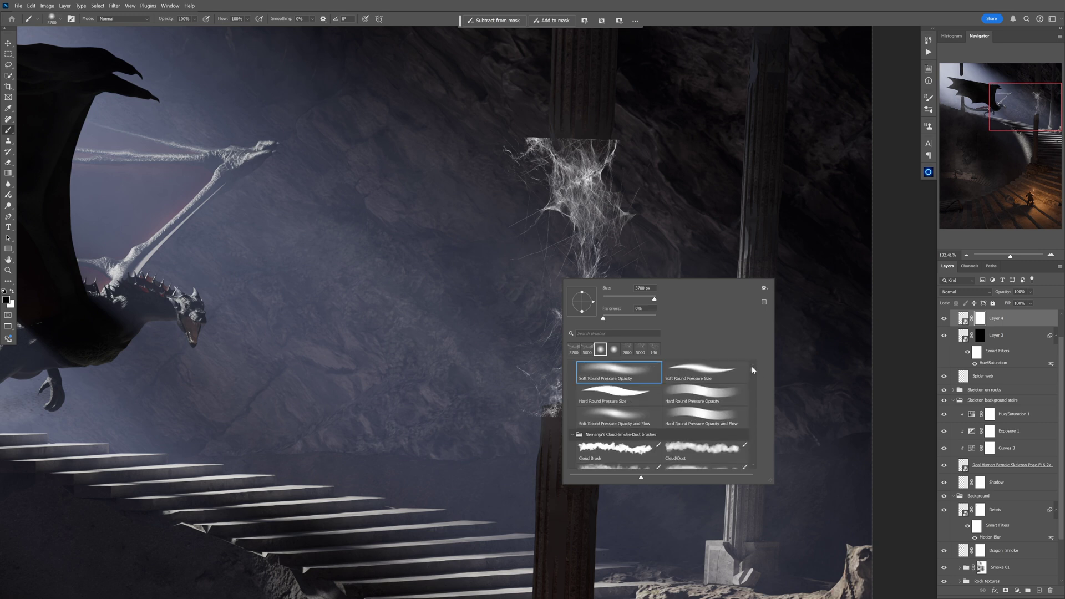
{"action": "scroll", "coordinate": [754, 371], "scroll_direction": "up", "scroll_amount": 3}
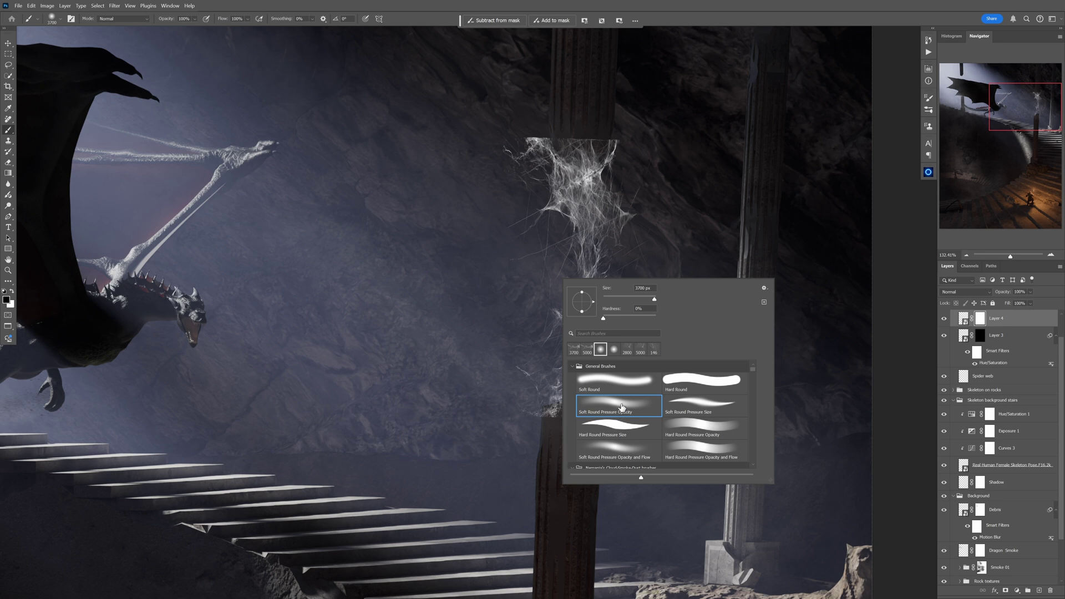
{"action": "left_click", "coordinate": [493, 148]}
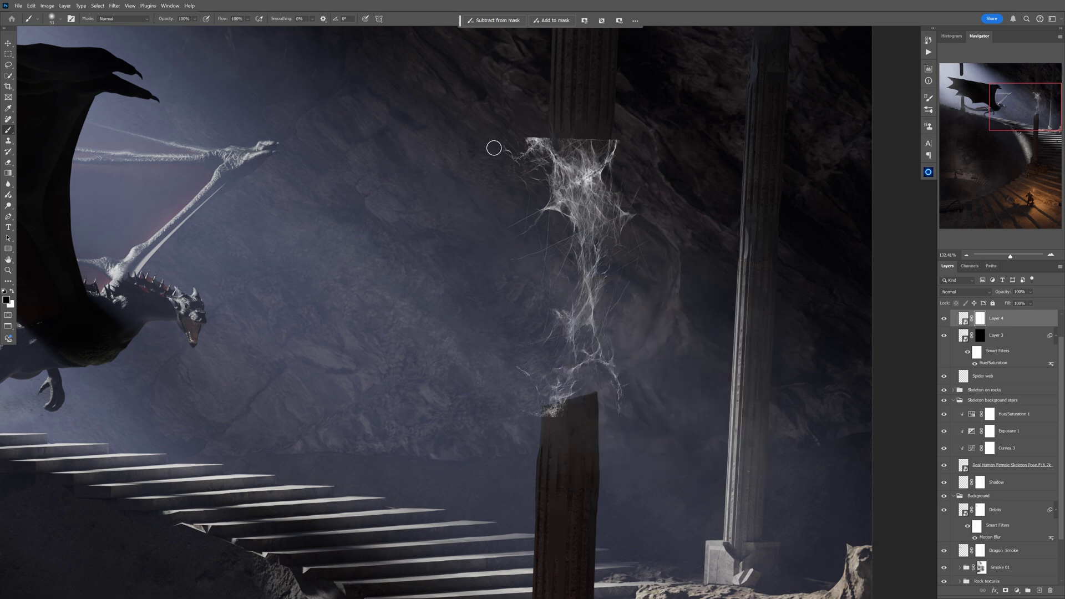
Paint black on the mask to soften the cobweb's straight upper edge and trim stray strands along its outer side.
{"action": "mouse_move", "coordinate": [527, 142]}
{"action": "left_mouse_down"}
{"action": "mouse_move", "coordinate": [542, 137]}
{"action": "mouse_move", "coordinate": [526, 128]}
{"action": "mouse_move", "coordinate": [536, 115]}
{"action": "left_mouse_up"}
{"action": "key", "text": "bracketright"}
{"action": "key", "text": "bracketright"}
{"action": "key", "text": "bracketright"}
{"action": "key", "text": "bracketright"}
{"action": "key", "text": "bracketright"}
{"action": "key", "text": "bracketright"}
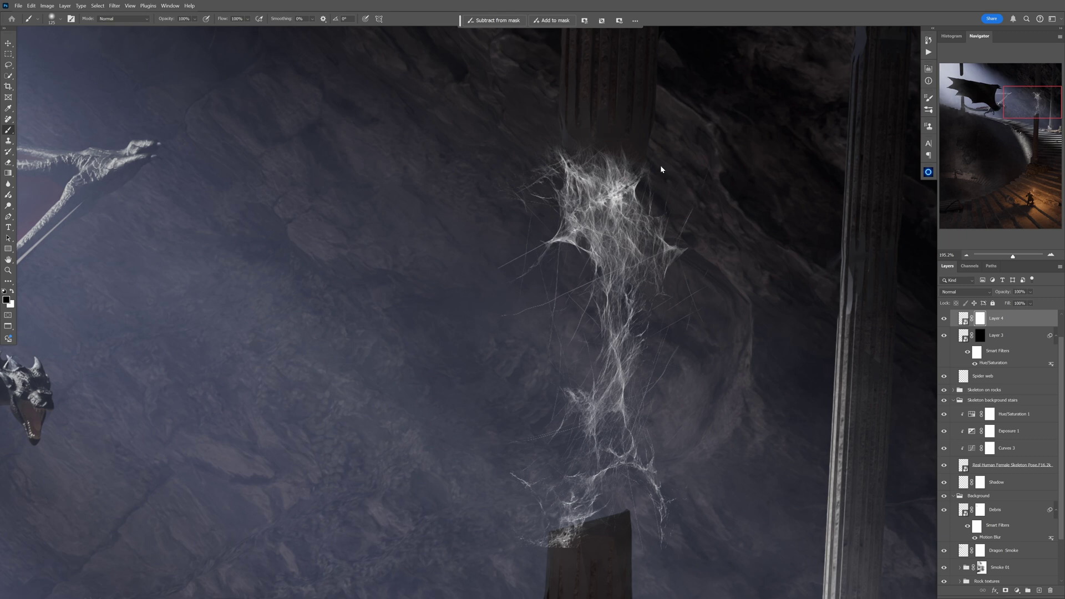
{"action": "mouse_move", "coordinate": [713, 188]}
{"action": "left_mouse_down"}
{"action": "mouse_move", "coordinate": [720, 225]}
{"action": "mouse_move", "coordinate": [686, 206]}
{"action": "mouse_move", "coordinate": [715, 257]}
{"action": "mouse_move", "coordinate": [697, 334]}
{"action": "left_mouse_up"}
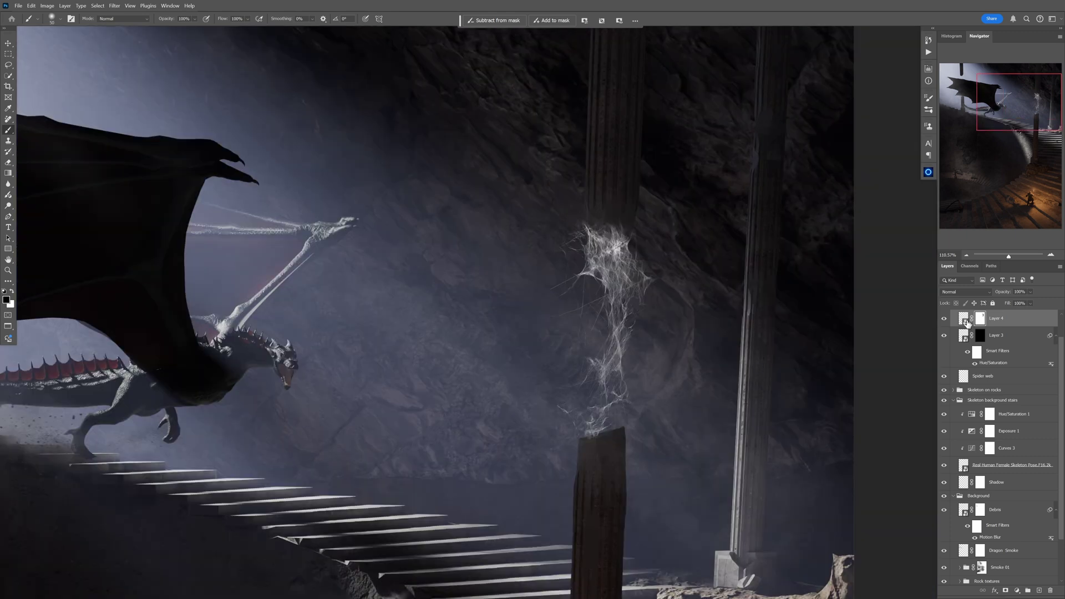
Colorize the cobweb above the broken column with a Hue/Saturation filter, using hue 209 and reduced lightness.
{"action": "left_click", "coordinate": [965, 320]}
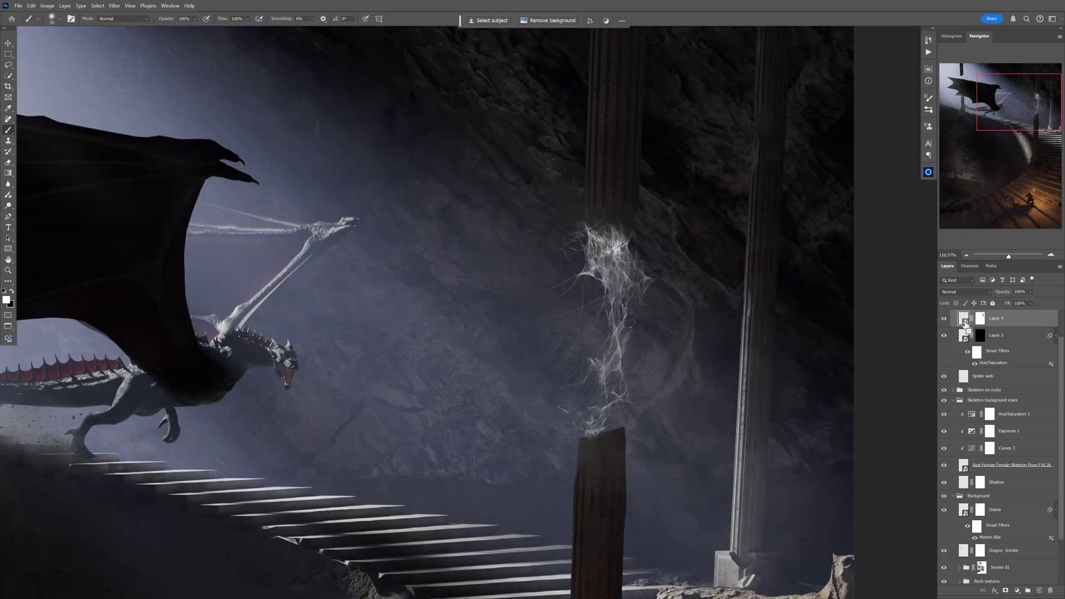
{"action": "key", "text": "ctrl+u"}
{"action": "left_click_drag", "start_coordinate": [700, 335], "coordinate": [345, 271]}
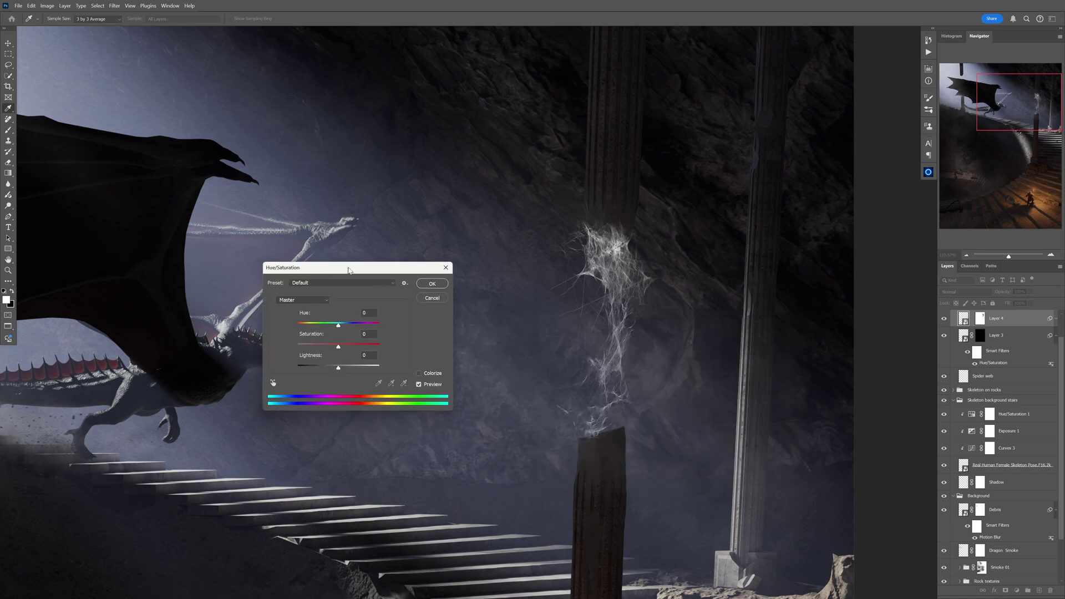
{"action": "left_click", "coordinate": [416, 374]}
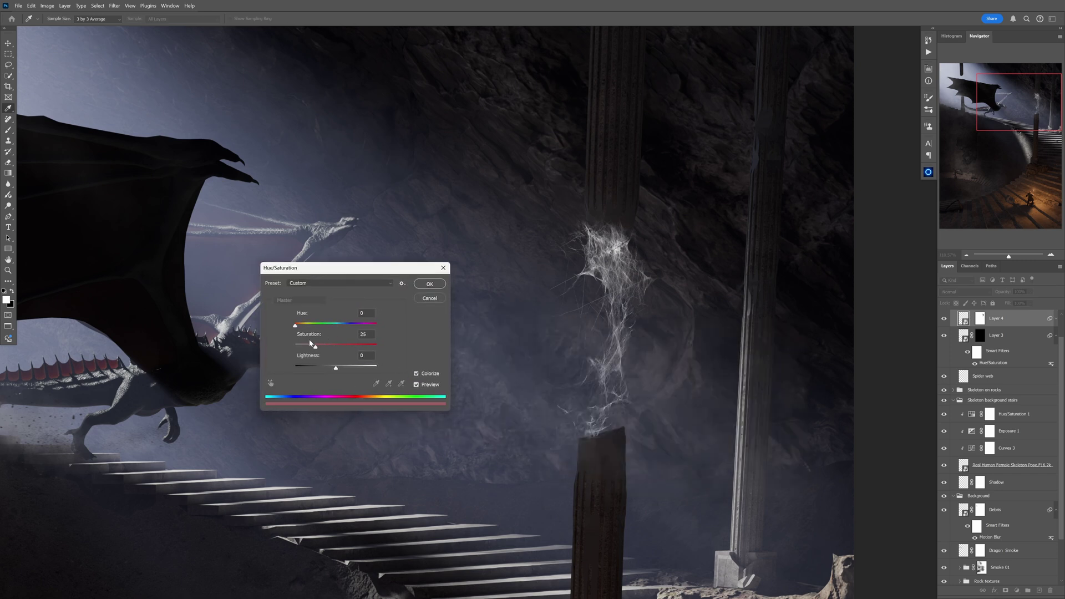
{"action": "left_click_drag", "start_coordinate": [321, 325], "coordinate": [304, 326]}
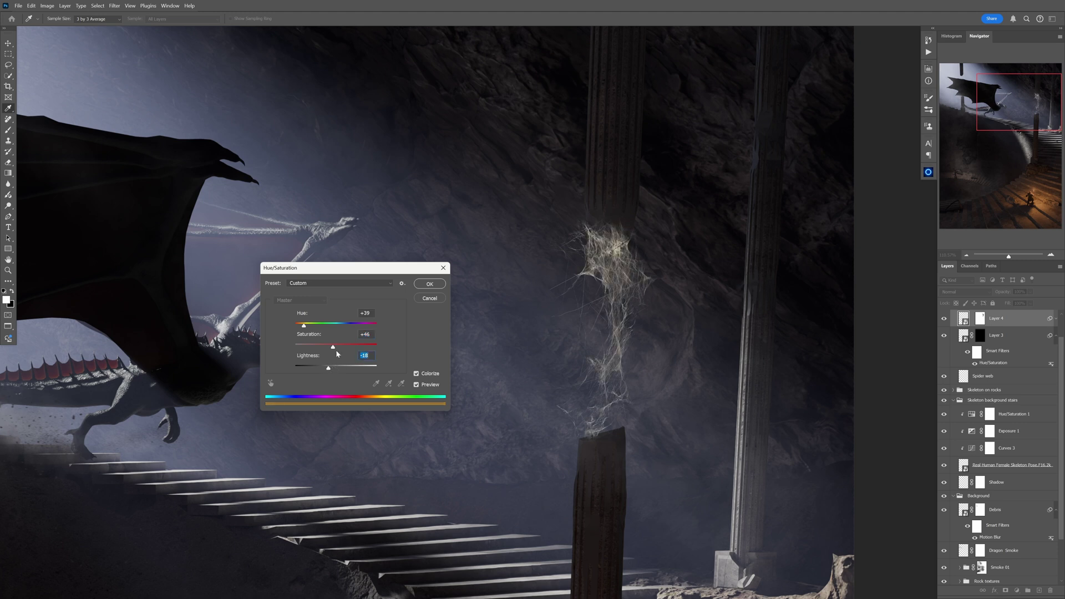
{"action": "left_click", "coordinate": [346, 324]}
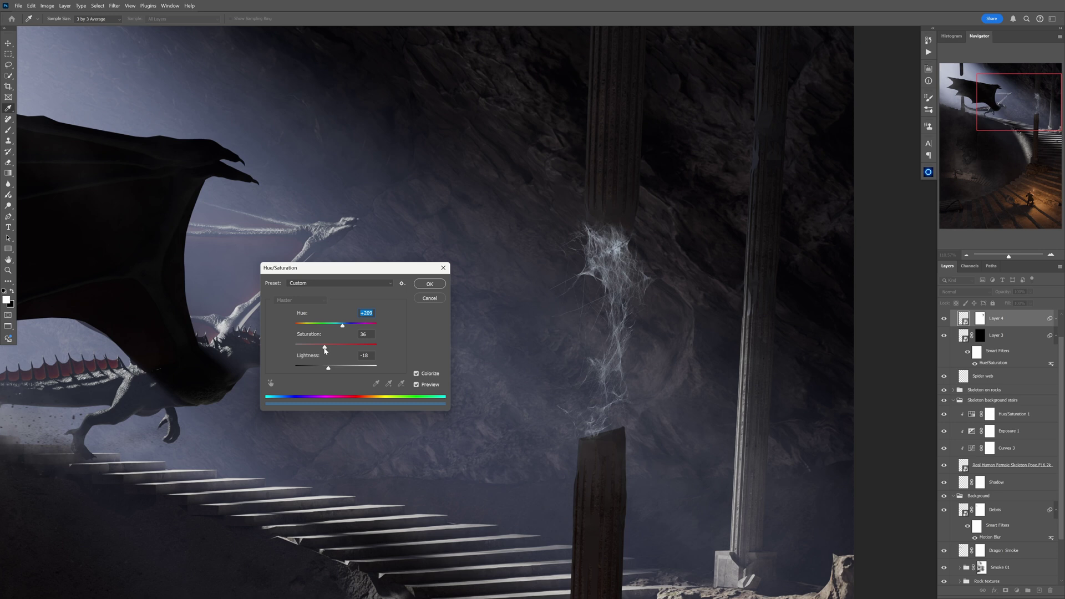
{"action": "left_click_drag", "start_coordinate": [329, 371], "coordinate": [321, 370]}
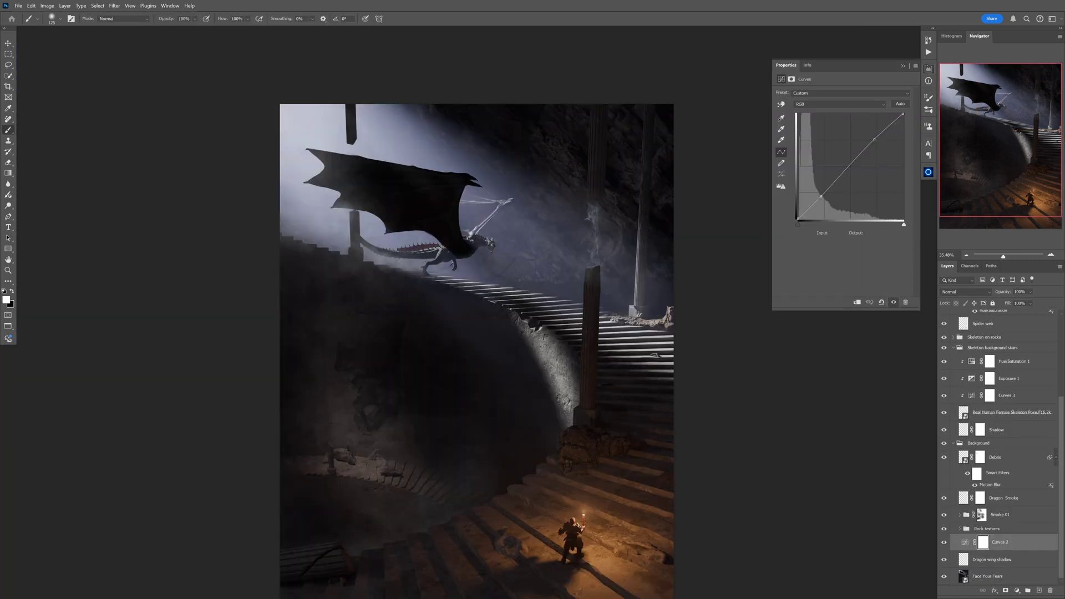
Place the fire PNG into the image and put it in a layer group named Torch flame.
{"action": "key", "text": "ctrl+t"}
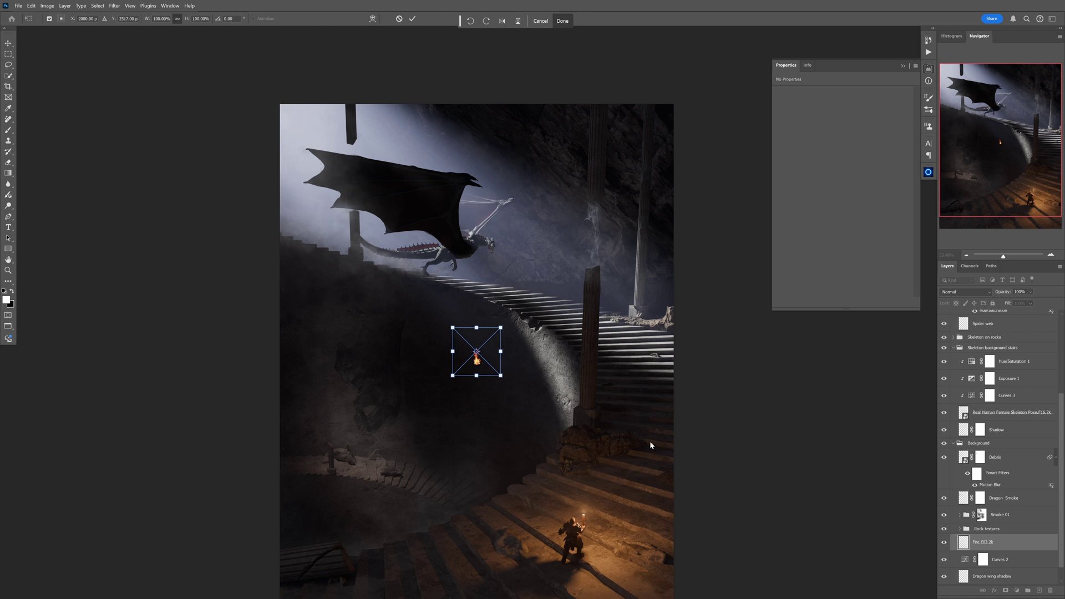
{"action": "key", "text": "Return"}
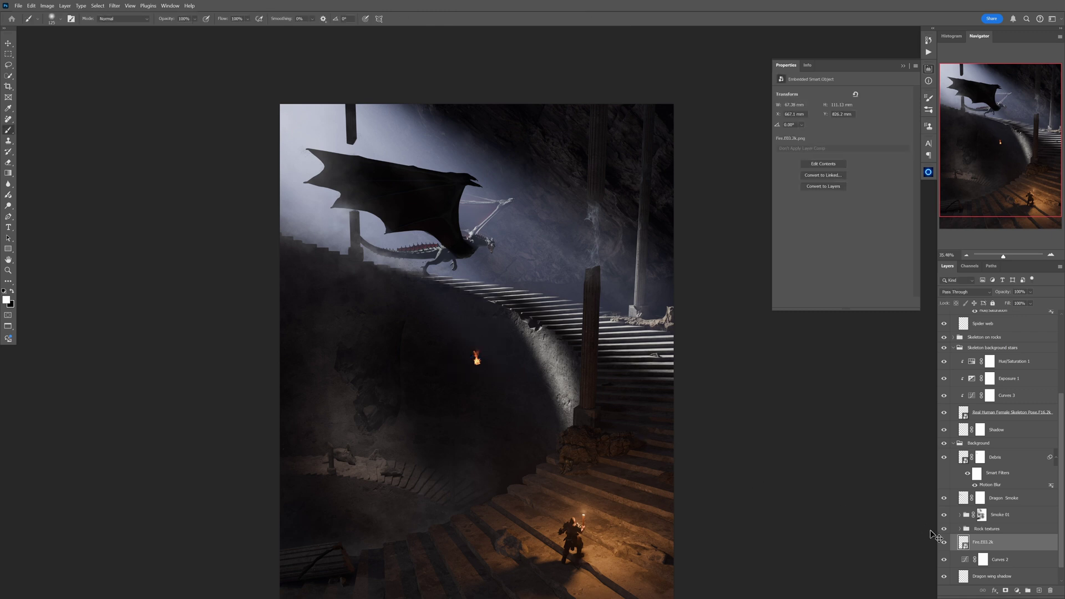
{"action": "key", "text": "ctrl+g"}
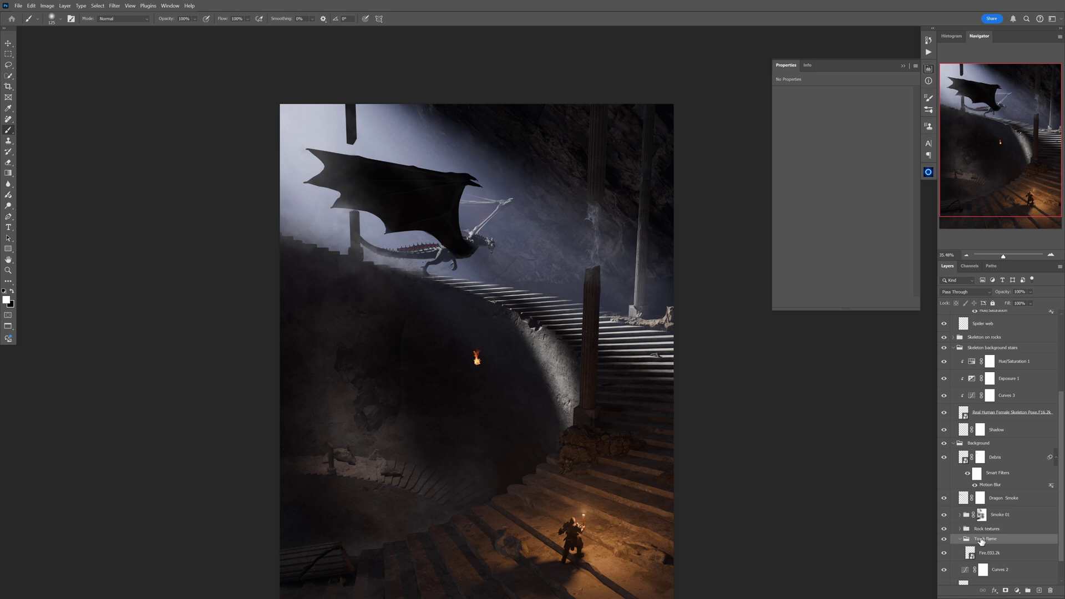
Set the placed fire layer's blend mode to Screen and move the flame onto the tip of the torch.
{"action": "left_click", "coordinate": [971, 552]}
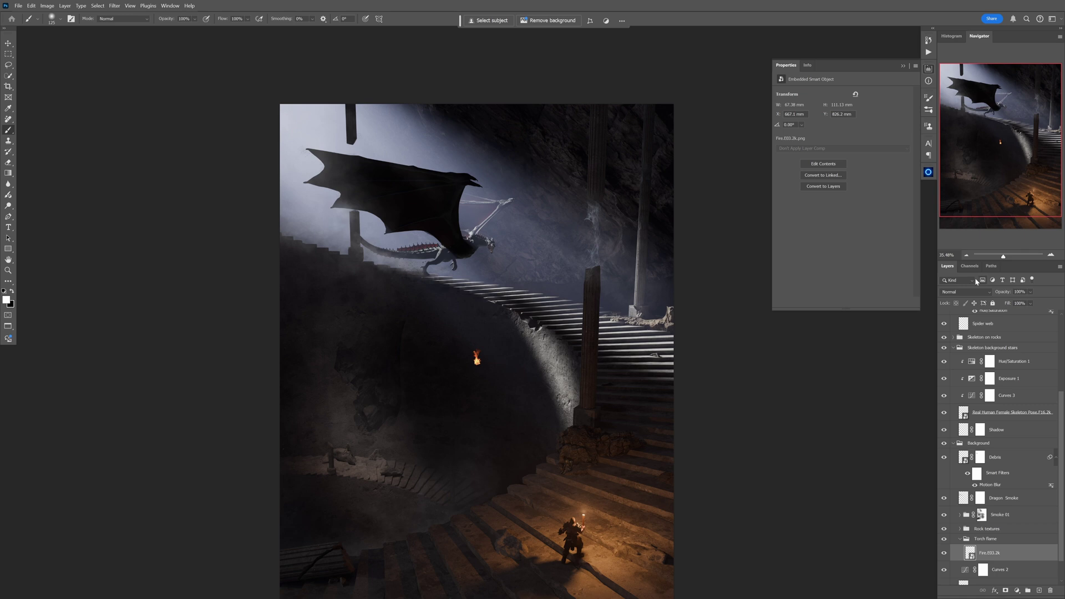
{"action": "left_click", "coordinate": [965, 292]}
{"action": "left_click", "coordinate": [968, 373]}
{"action": "key", "text": "v"}
{"action": "left_click_drag", "start_coordinate": [520, 413], "coordinate": [638, 511]}
Lasso the glowing white tip of the torch on the Torch part layer, fill the selection with black and deselect.
{"action": "scroll", "coordinate": [548, 485], "scroll_direction": "up", "scroll_amount": 4}
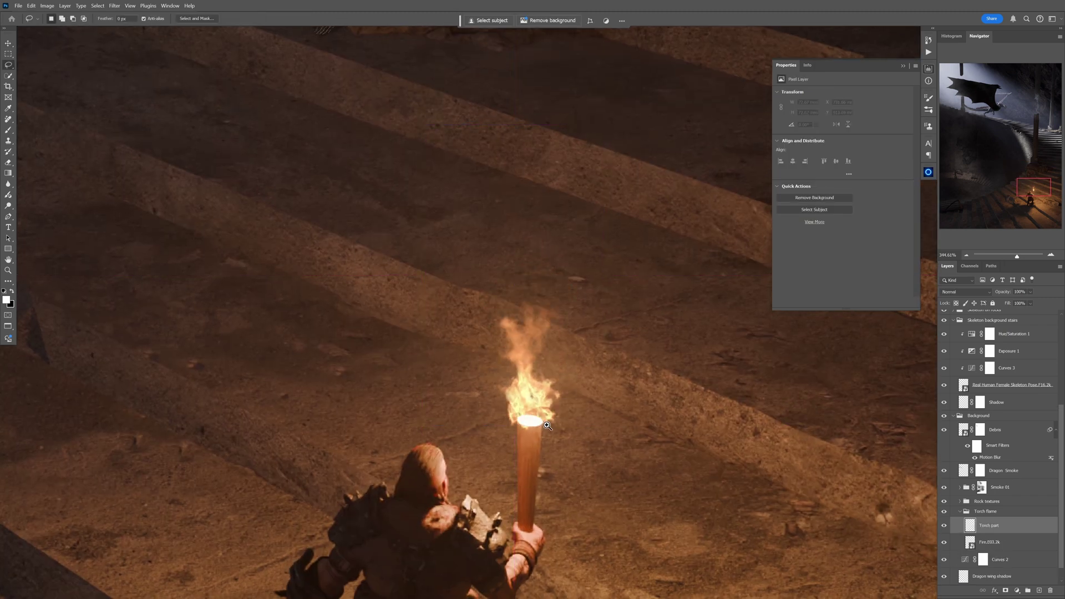
{"action": "scroll", "coordinate": [548, 425], "scroll_direction": "up", "scroll_amount": 4}
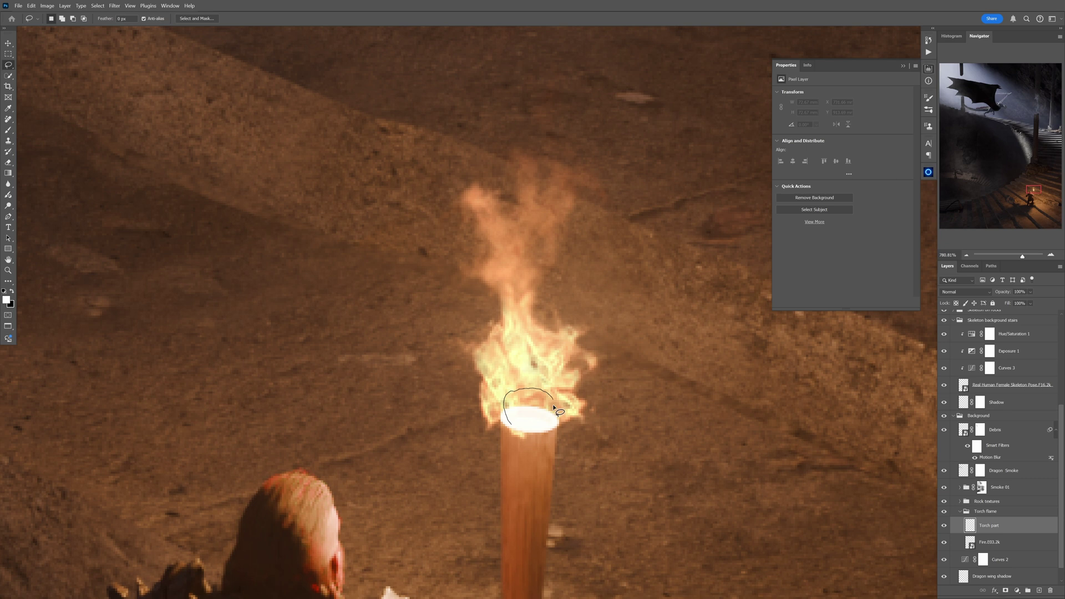
{"action": "left_click_drag", "start_coordinate": [512, 425], "coordinate": [515, 430]}
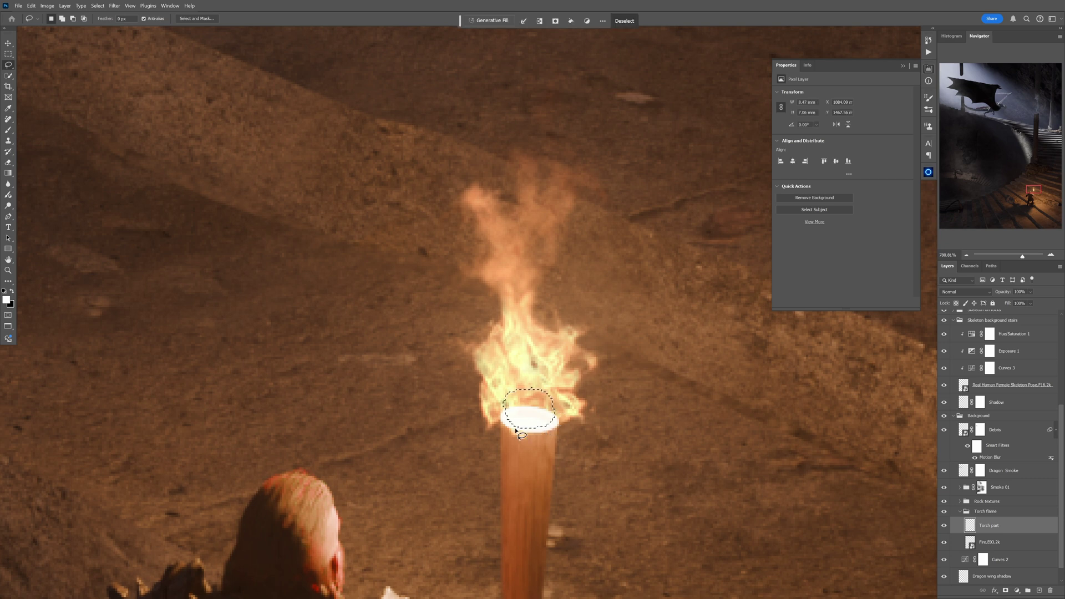
{"action": "key", "text": "ctrl+BackSpace"}
{"action": "key", "text": "ctrl+d"}
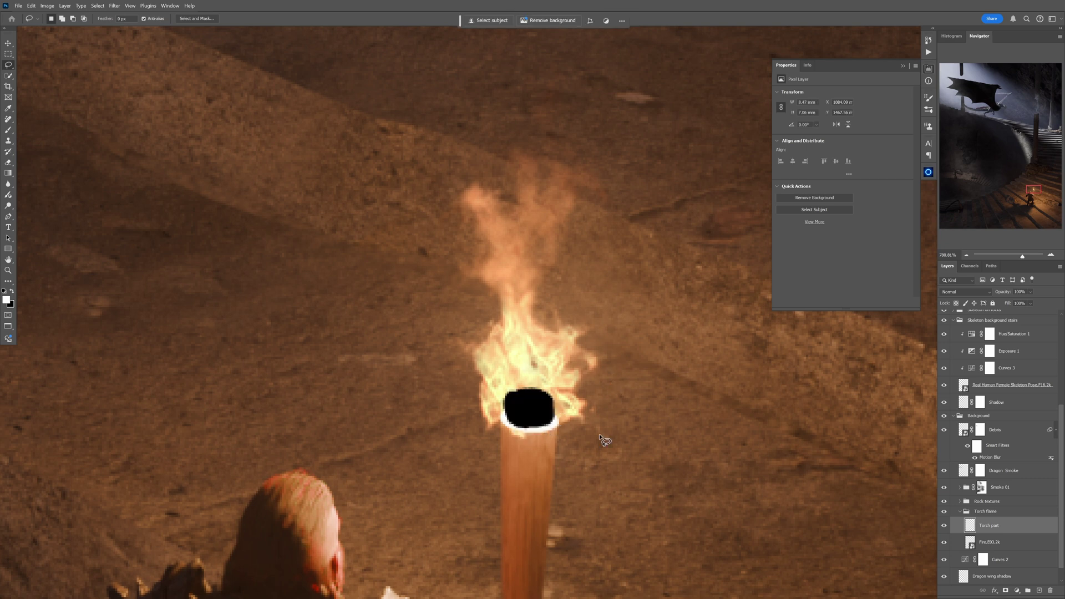
Move the Torch part layer below the fire layer and transform the dark patch slightly to fit the torch tip.
{"action": "left_click_drag", "start_coordinate": [972, 531], "coordinate": [974, 546]}
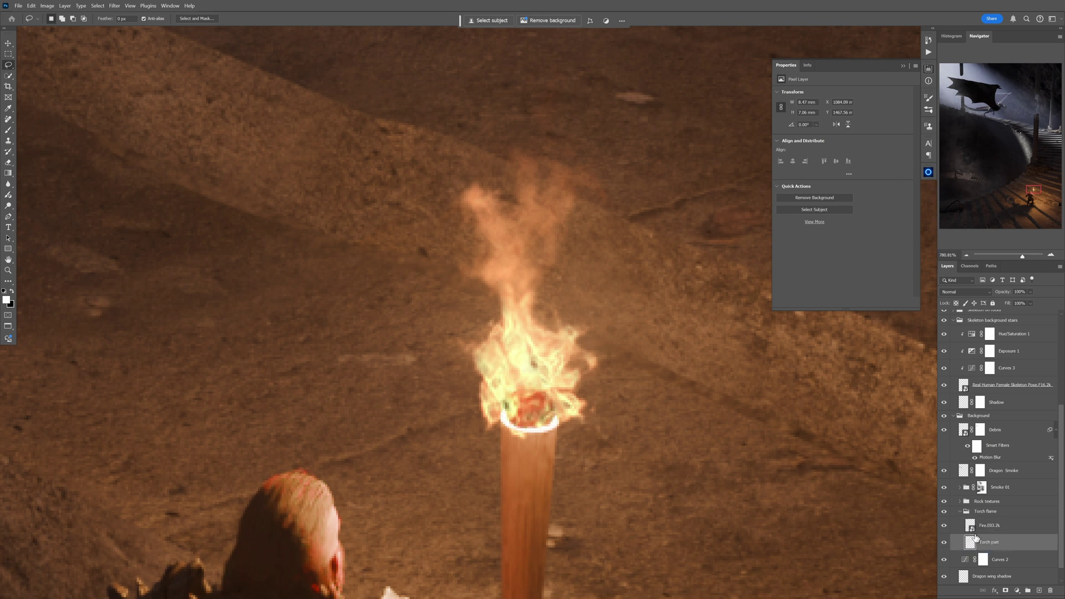
{"action": "key", "text": "b"}
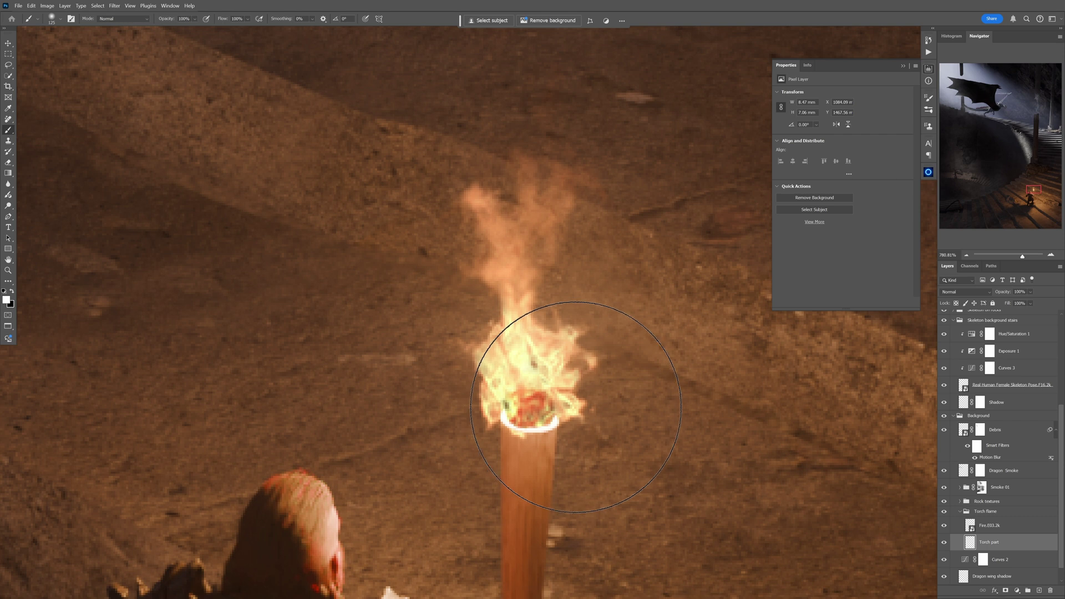
{"action": "key", "text": "ctrl+t"}
{"action": "left_click_drag", "start_coordinate": [554, 409], "coordinate": [560, 409]}
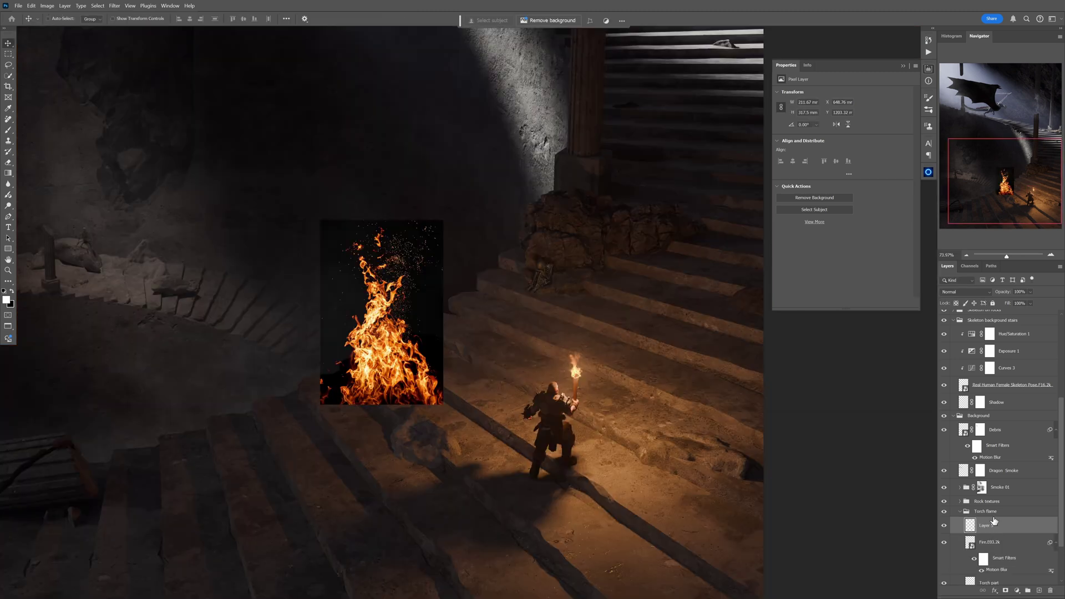
Set the bonfire layer's blend mode to Screen and move it over the torch bearer.
{"action": "left_click", "coordinate": [968, 291]}
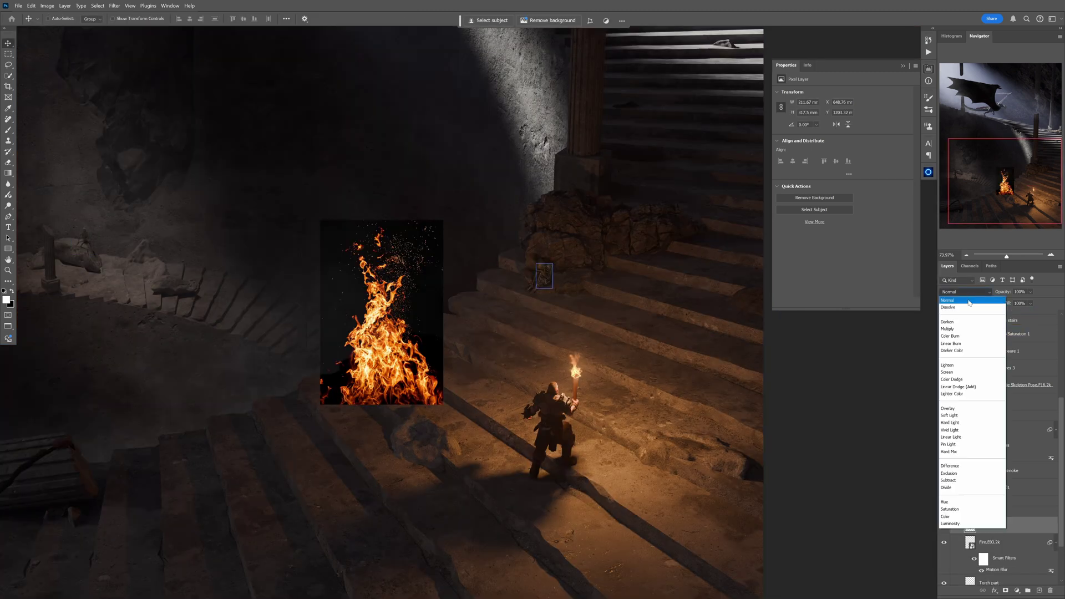
{"action": "left_click", "coordinate": [962, 372]}
{"action": "left_click_drag", "start_coordinate": [376, 367], "coordinate": [526, 402]}
Scale the bonfire layer down to about 44% and position it just beside the torch.
{"action": "scroll", "coordinate": [526, 402], "scroll_direction": "up", "scroll_amount": 4}
{"action": "key", "text": "ctrl+t"}
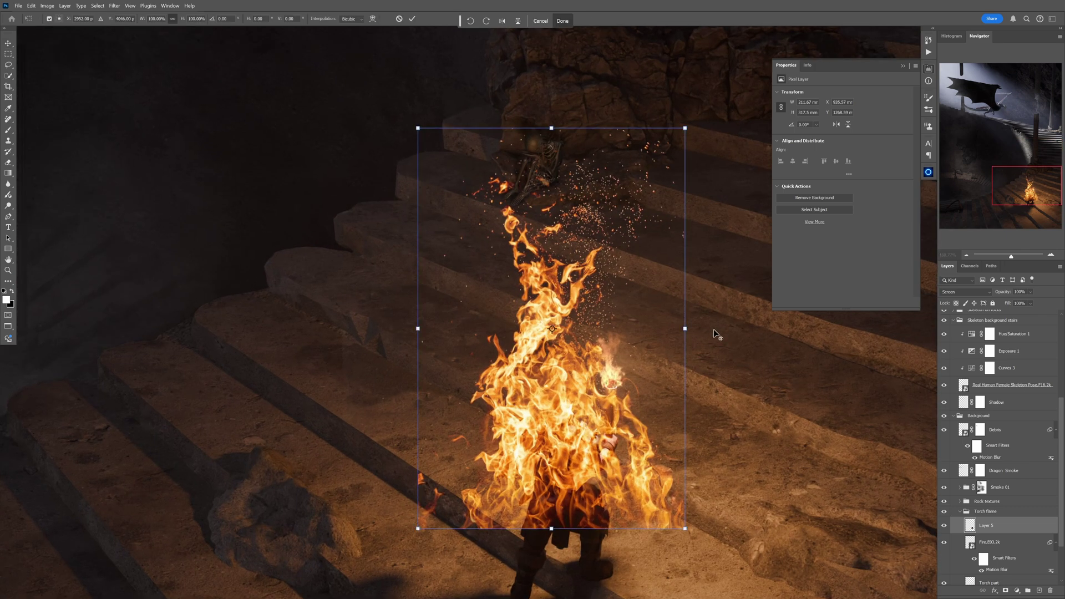
{"action": "left_click_drag", "start_coordinate": [685, 330], "coordinate": [626, 326]}
{"action": "left_click_drag", "start_coordinate": [597, 385], "coordinate": [623, 474]}
{"action": "left_click_drag", "start_coordinate": [642, 418], "coordinate": [639, 419]}
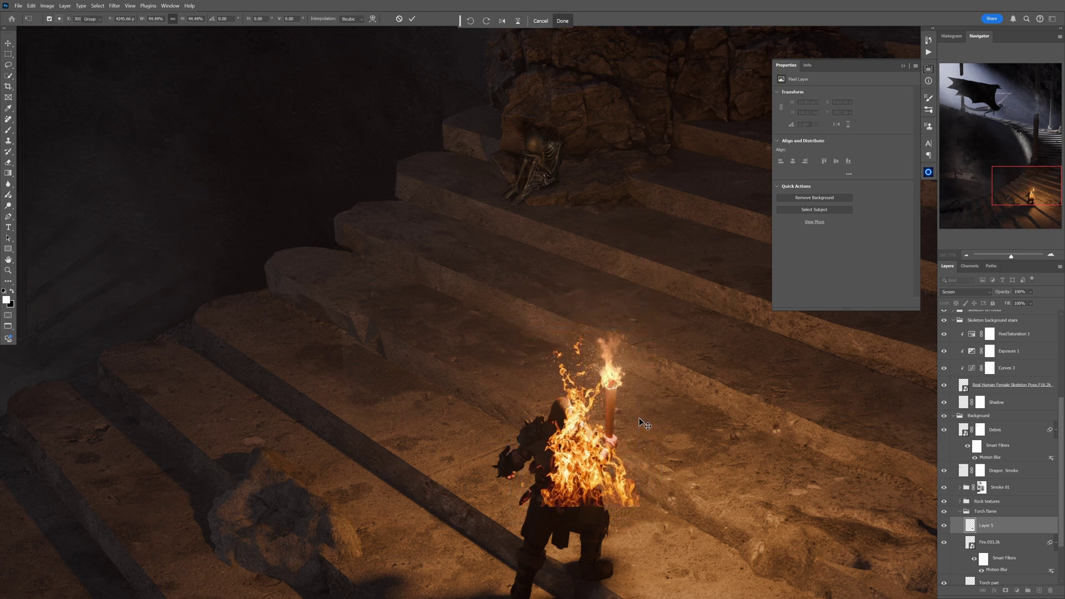
{"action": "key", "text": "Return"}
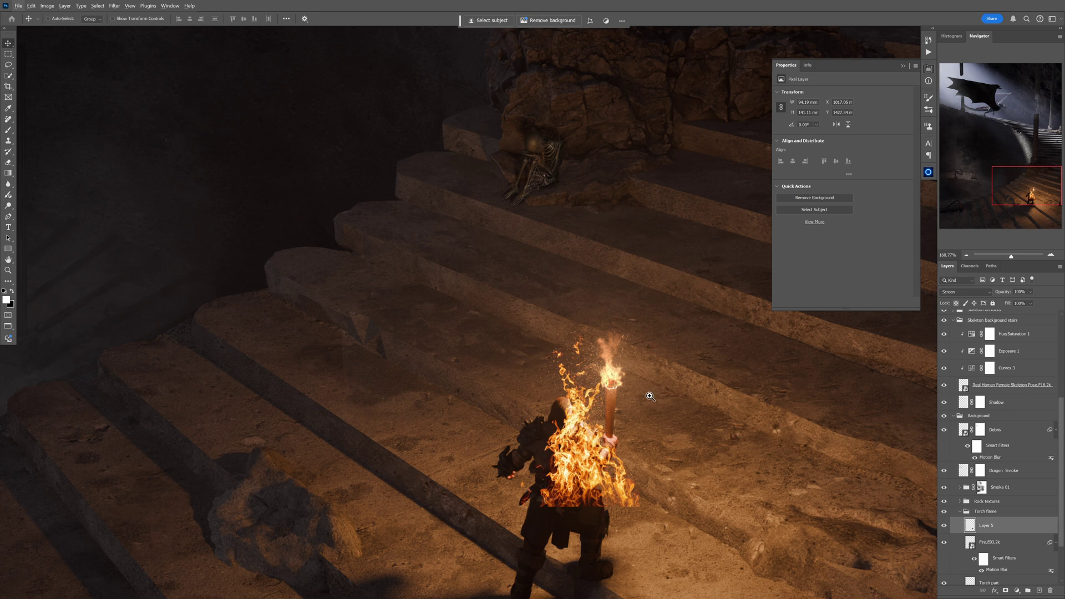
Move the bonfire flames onto the torch and rotate them by about -28° so the embers surround its flame.
{"action": "scroll", "coordinate": [646, 394], "scroll_direction": "up", "scroll_amount": 8}
{"action": "left_click_drag", "start_coordinate": [526, 413], "coordinate": [577, 390]}
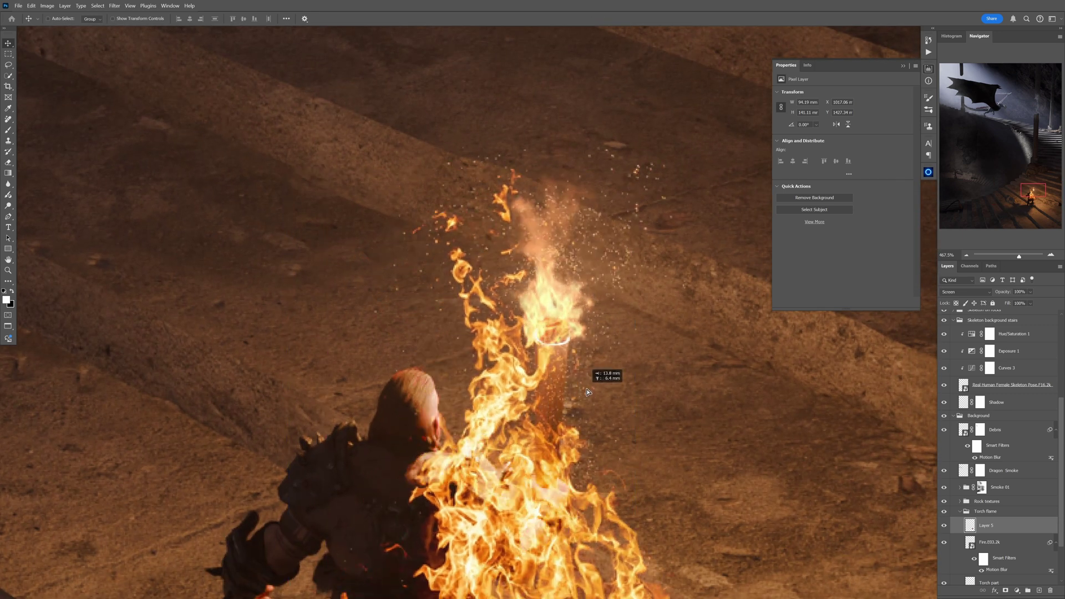
{"action": "key", "text": "ctrl+t"}
{"action": "left_click_drag", "start_coordinate": [691, 226], "coordinate": [560, 264]}
{"action": "left_click_drag", "start_coordinate": [577, 363], "coordinate": [611, 375]}
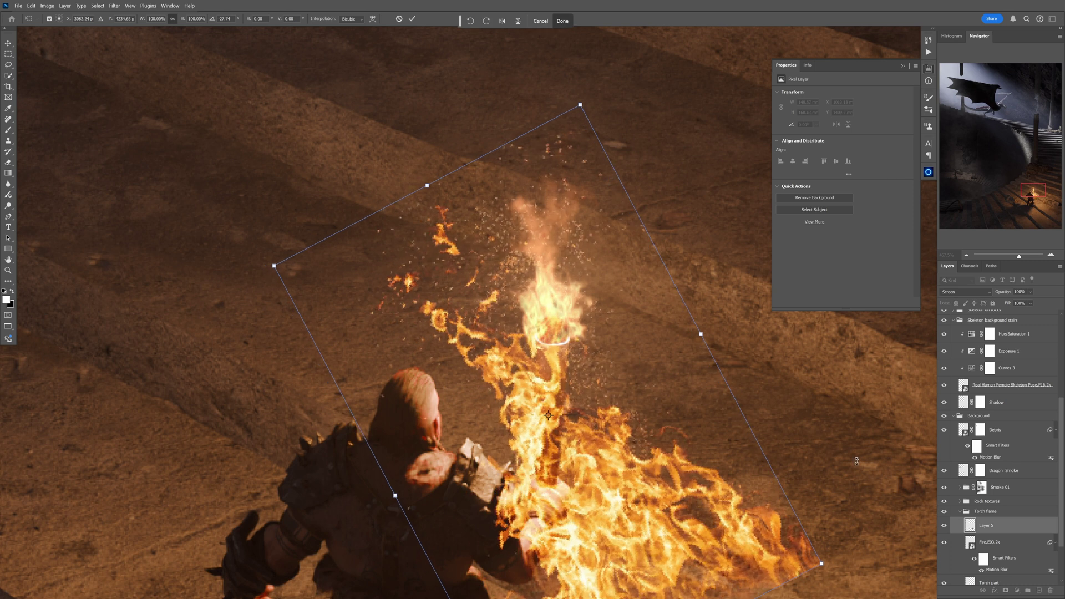
{"action": "key", "text": "Return"}
Hide the bonfire layer behind a black layer mask and ready an enlarged brush.
{"action": "left_click", "coordinate": [1005, 590], "text": "alt"}
{"action": "key", "text": "b"}
{"action": "key", "text": "bracketright"}
{"action": "key", "text": "bracketright"}
{"action": "key", "text": "bracketright"}
Paint white on the mask with a 35 px Soft Round Pressure Opacity brush to reveal flames and embers around the torch.
{"action": "mouse_move", "coordinate": [544, 242]}
{"action": "left_mouse_down"}
{"action": "mouse_move", "coordinate": [531, 265]}
{"action": "mouse_move", "coordinate": [528, 241]}
{"action": "left_mouse_up"}
{"action": "right_click", "coordinate": [576, 133]}
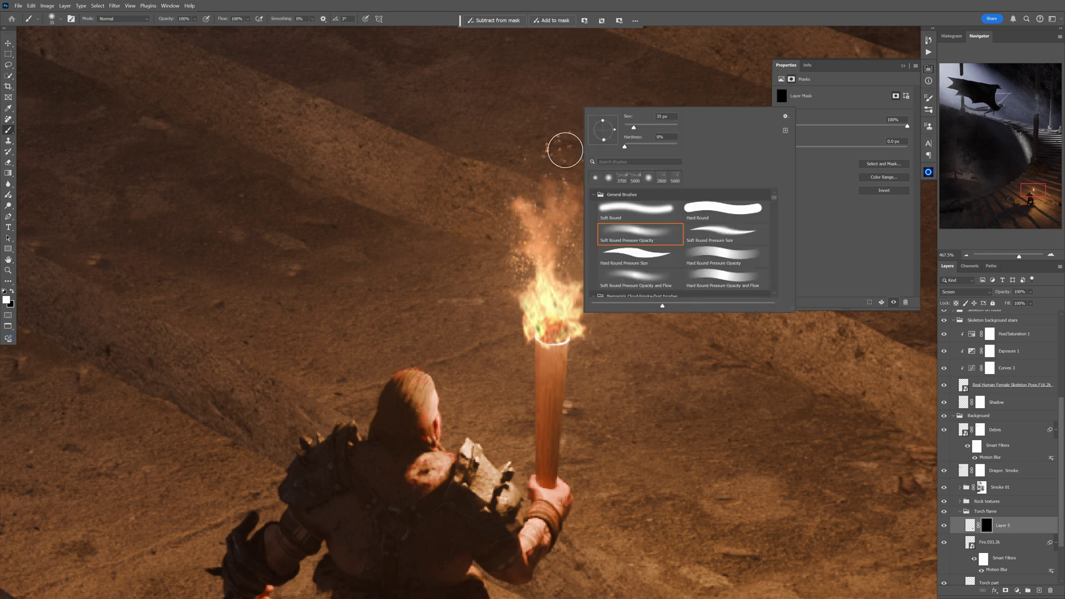
{"action": "left_click_drag", "start_coordinate": [564, 151], "coordinate": [573, 184]}
{"action": "mouse_move", "coordinate": [535, 281]}
{"action": "left_mouse_down"}
{"action": "mouse_move", "coordinate": [521, 305]}
{"action": "mouse_move", "coordinate": [575, 328]}
{"action": "mouse_move", "coordinate": [540, 359]}
{"action": "mouse_move", "coordinate": [512, 338]}
{"action": "mouse_move", "coordinate": [521, 364]}
{"action": "left_mouse_up"}
{"action": "key", "text": "x"}
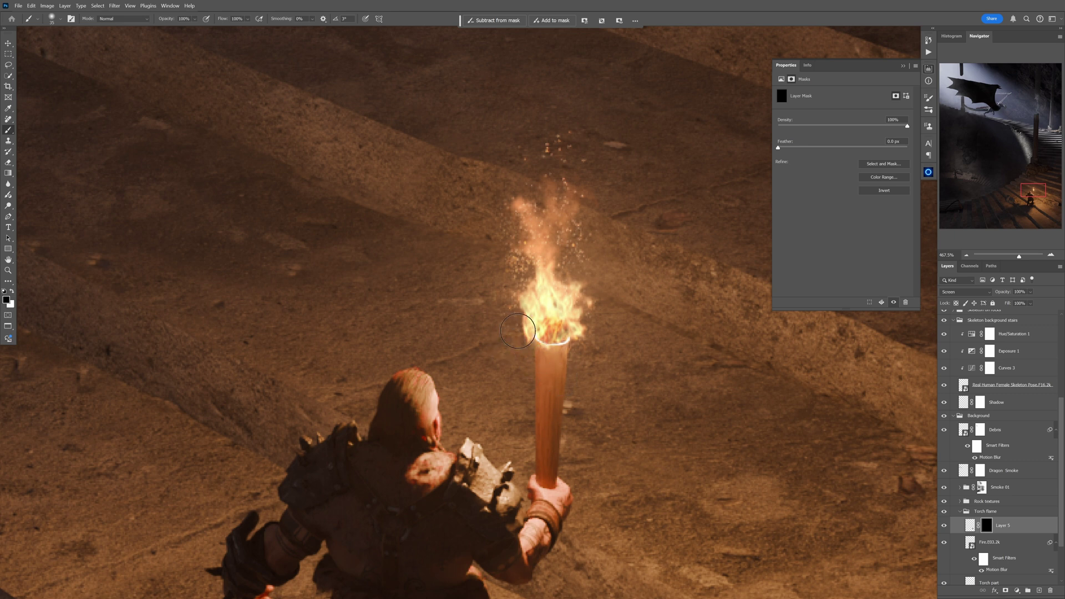
{"action": "key", "text": "x"}
{"action": "left_click_drag", "start_coordinate": [564, 279], "coordinate": [575, 311], "text": "ctrl"}
{"action": "scroll", "coordinate": [576, 311], "scroll_direction": "down", "scroll_amount": 3}
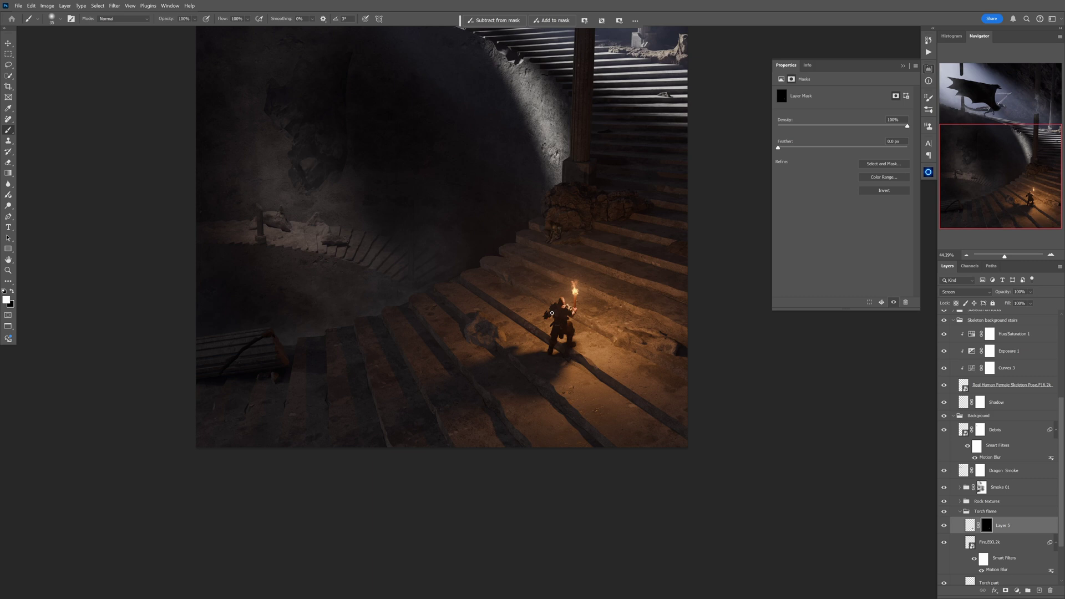
Choose a Resource Boy Spider Web brush and stamp a large white web across the upper part of the image on Layer 7.
{"action": "scroll", "coordinate": [552, 315], "scroll_direction": "down", "scroll_amount": 1}
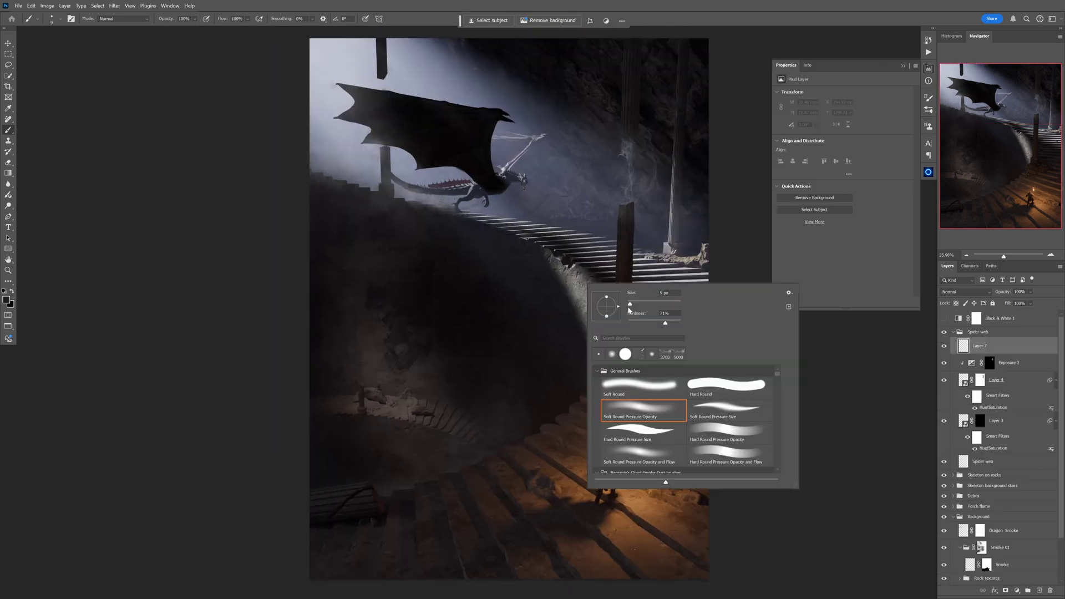
{"action": "scroll", "coordinate": [682, 406], "scroll_direction": "down", "scroll_amount": 5}
{"action": "scroll", "coordinate": [682, 407], "scroll_direction": "down", "scroll_amount": 2}
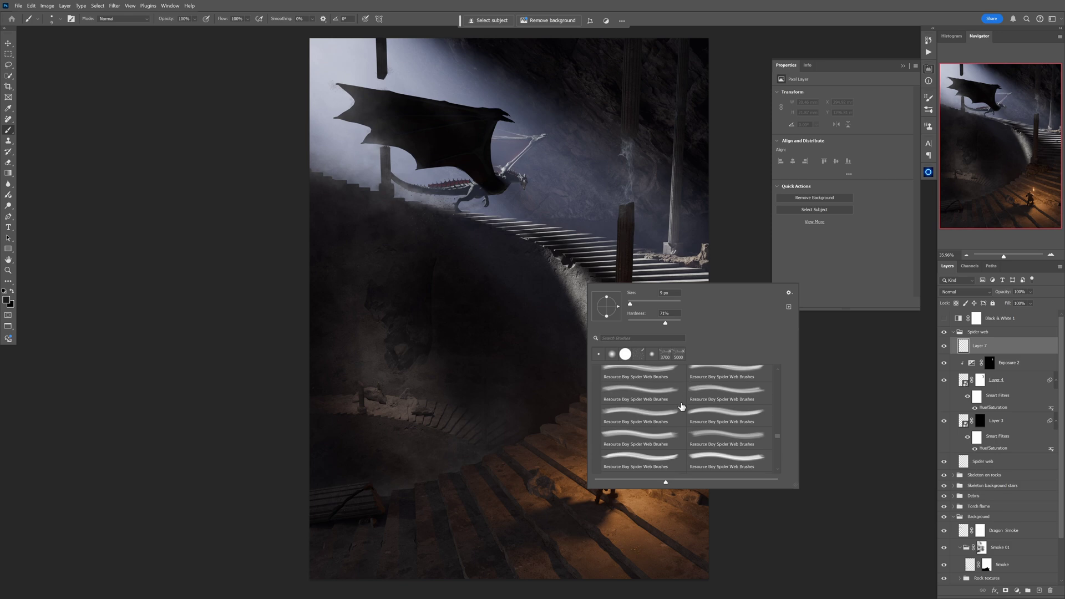
{"action": "left_click", "coordinate": [647, 408]}
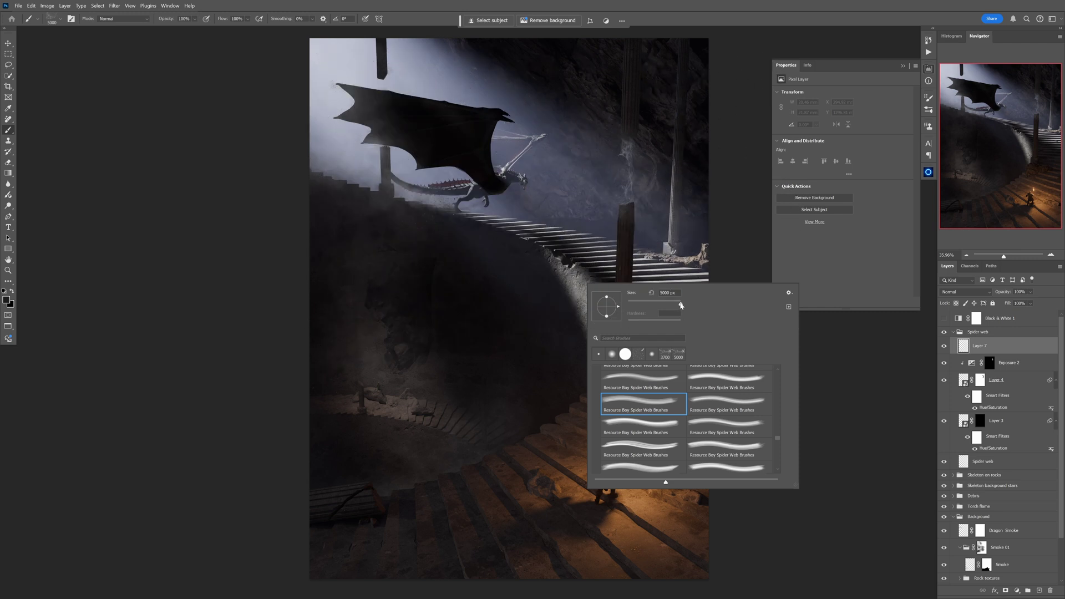
{"action": "left_click", "coordinate": [489, 163]}
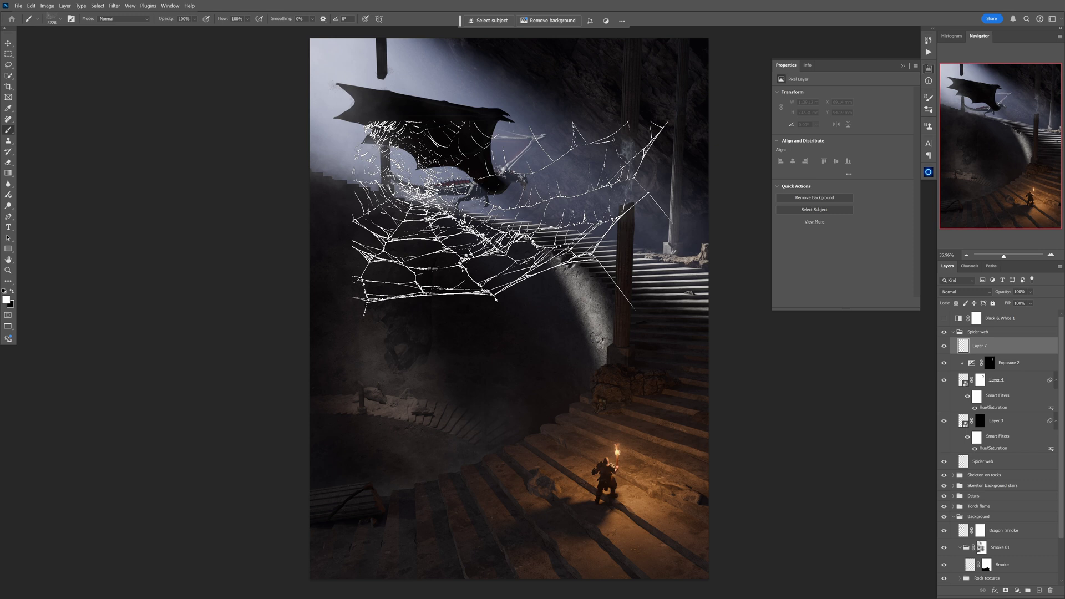
{"action": "left_click", "coordinate": [510, 217]}
Convert the stamped spider web layer to a smart object and flip it horizontally.
{"action": "right_click", "coordinate": [989, 347]}
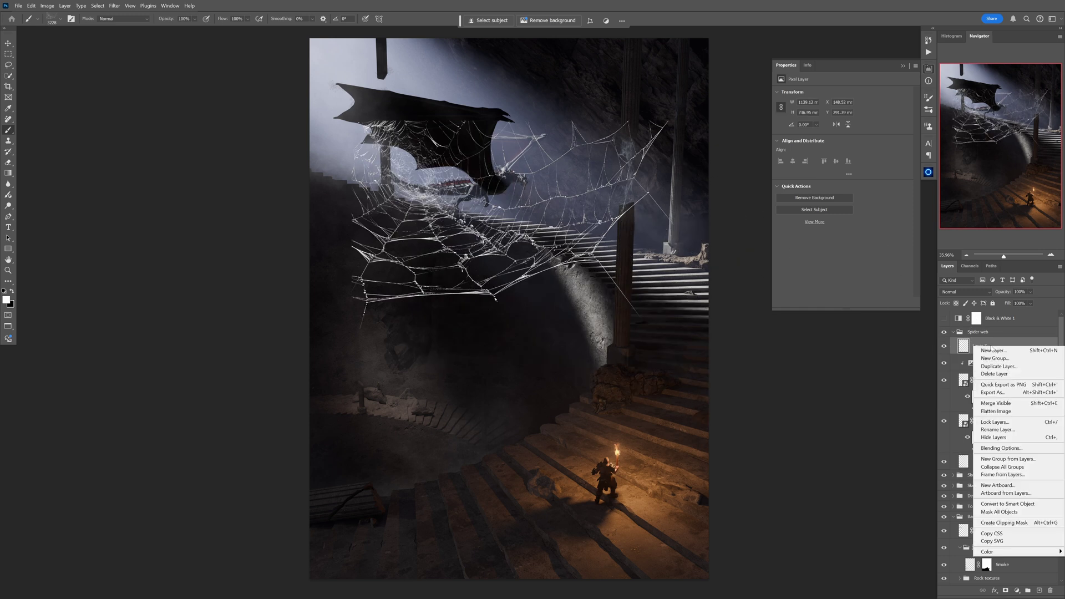
{"action": "left_click", "coordinate": [1004, 502]}
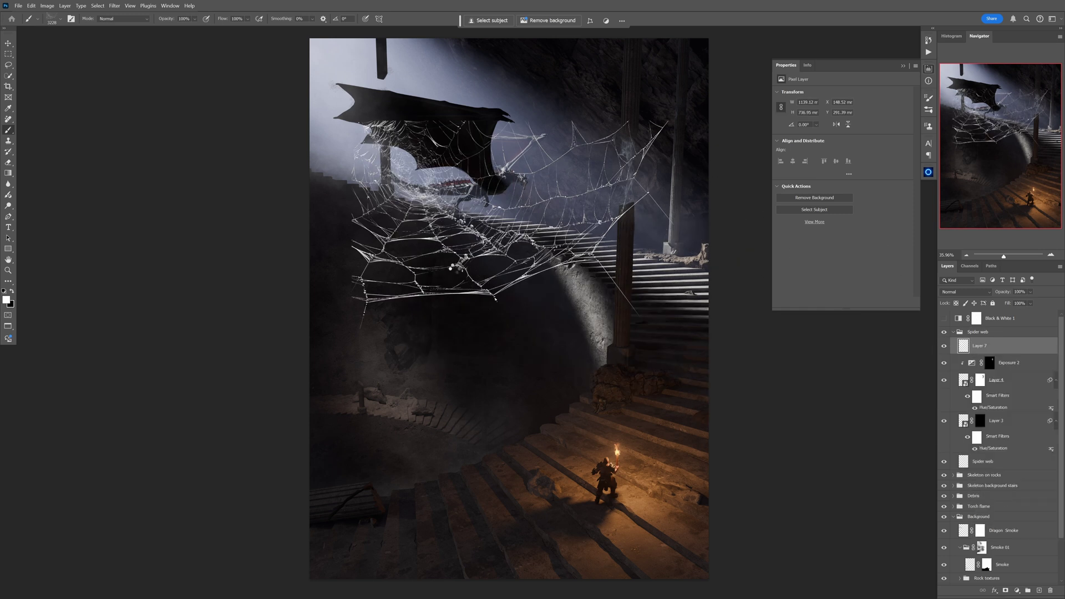
{"action": "left_click_drag", "start_coordinate": [503, 204], "coordinate": [492, 299]}
{"action": "key", "text": "v"}
{"action": "key", "text": "ctrl+t"}
{"action": "right_click", "coordinate": [487, 302]}
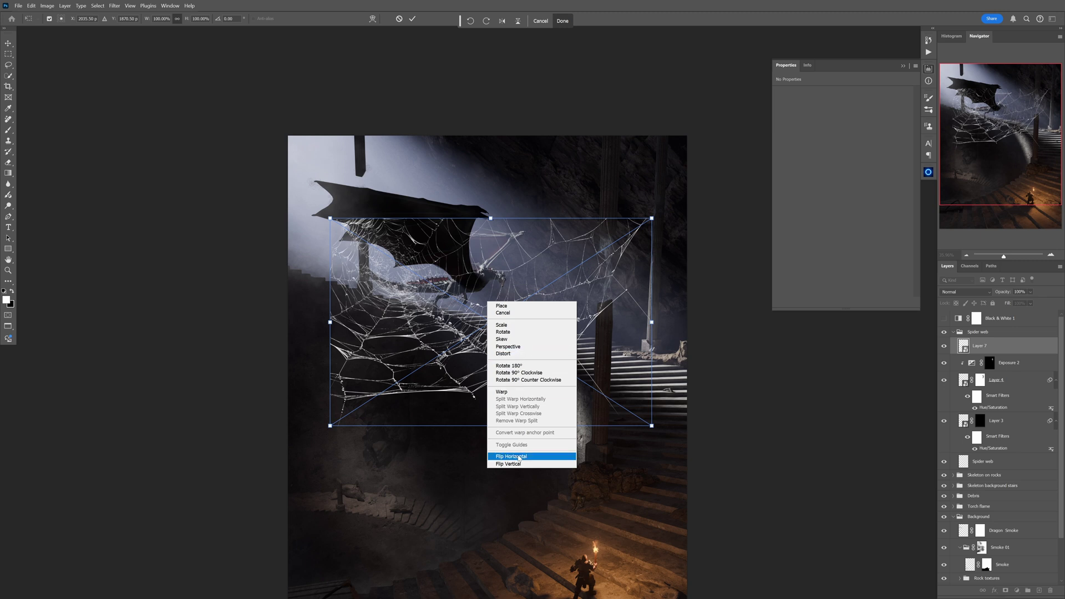
{"action": "left_click", "coordinate": [520, 457]}
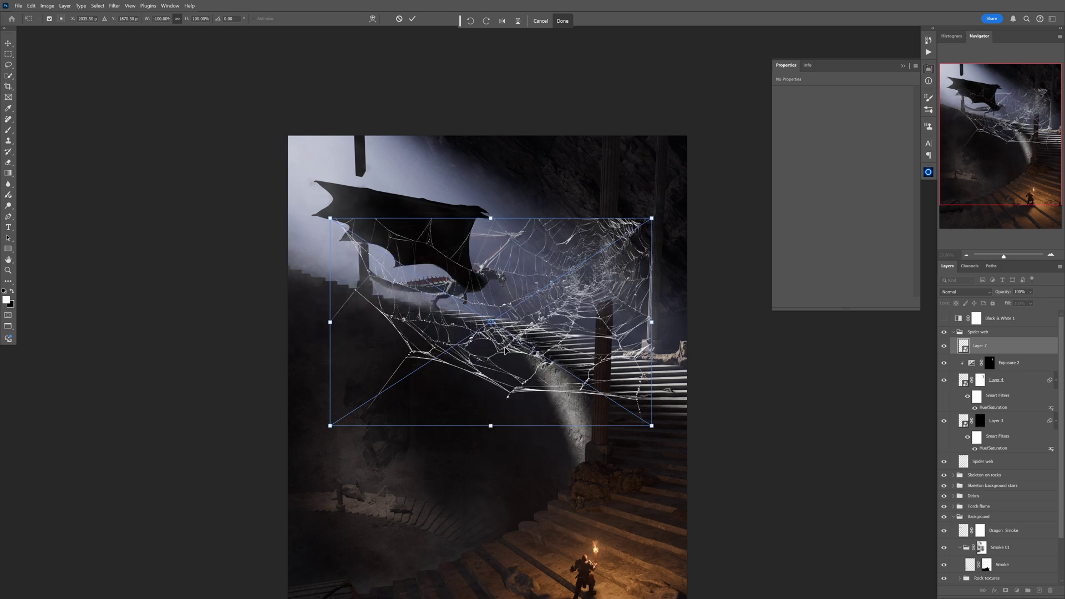
Scale the spider web down and fit it into the upper right corner of the image, over the columns.
{"action": "left_click_drag", "start_coordinate": [538, 336], "coordinate": [579, 255]}
{"action": "left_click_drag", "start_coordinate": [367, 344], "coordinate": [507, 254]}
{"action": "key", "text": "Return"}
Apply a Gaussian Blur smart filter to the corner spider web, adjusting the radius to throw it out of focus.
{"action": "scroll", "coordinate": [655, 180], "scroll_direction": "up", "scroll_amount": 5}
{"action": "left_click", "coordinate": [114, 6]}
{"action": "mouse_move", "coordinate": [139, 105]}
{"action": "left_click", "coordinate": [238, 137]}
{"action": "left_click_drag", "start_coordinate": [250, 191], "coordinate": [254, 191]}
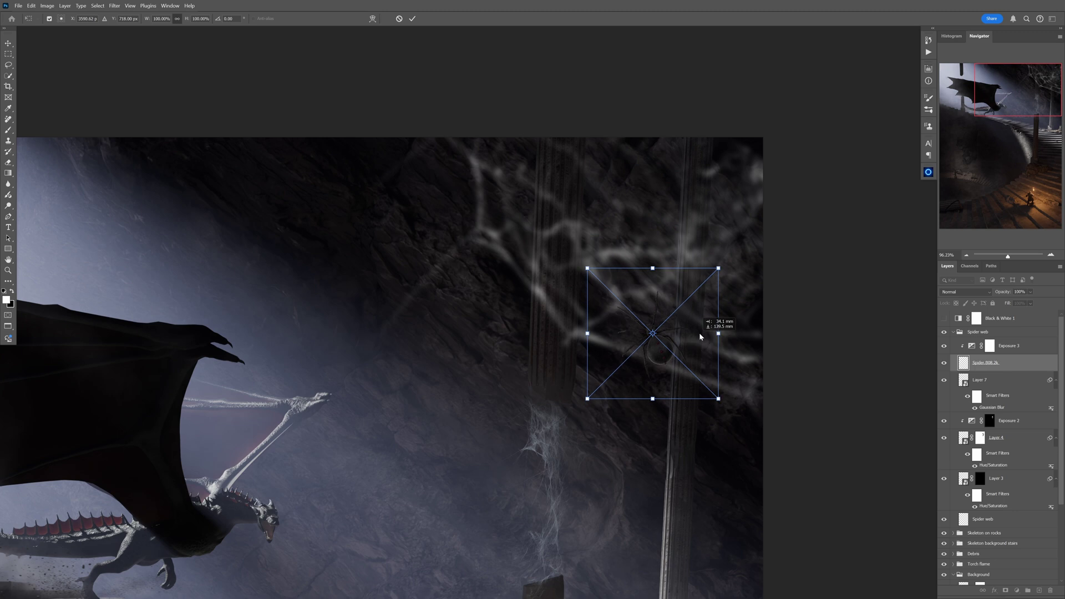
Place the spider image over the corner web and copy the web layer's Gaussian Blur smart filter onto it.
{"action": "left_click_drag", "start_coordinate": [749, 244], "coordinate": [650, 212]}
{"action": "key", "text": "Return"}
{"action": "left_click", "coordinate": [1012, 382]}
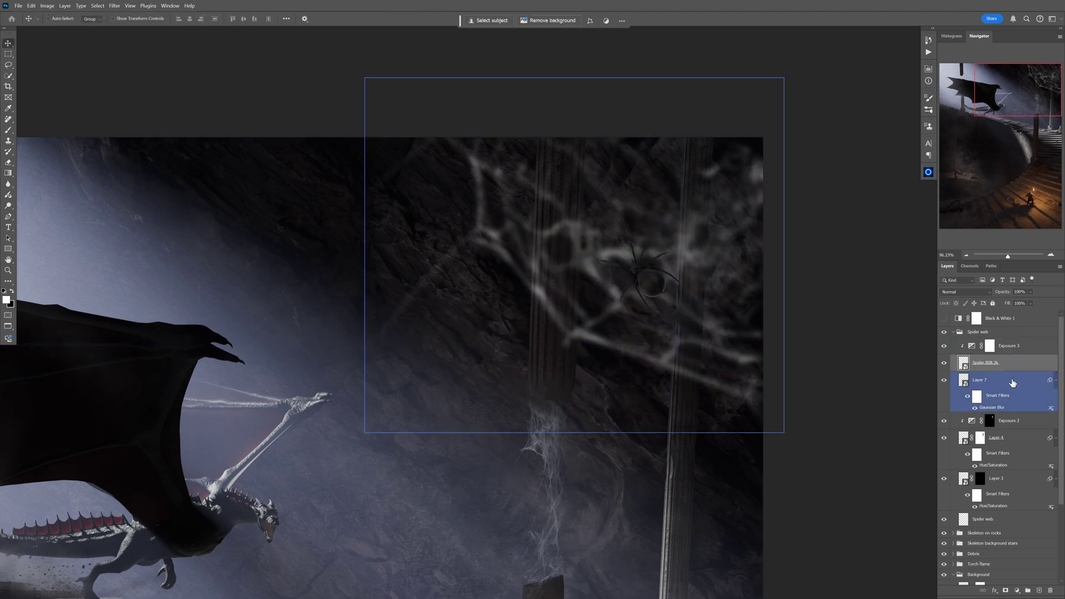
{"action": "left_click", "coordinate": [1010, 364]}
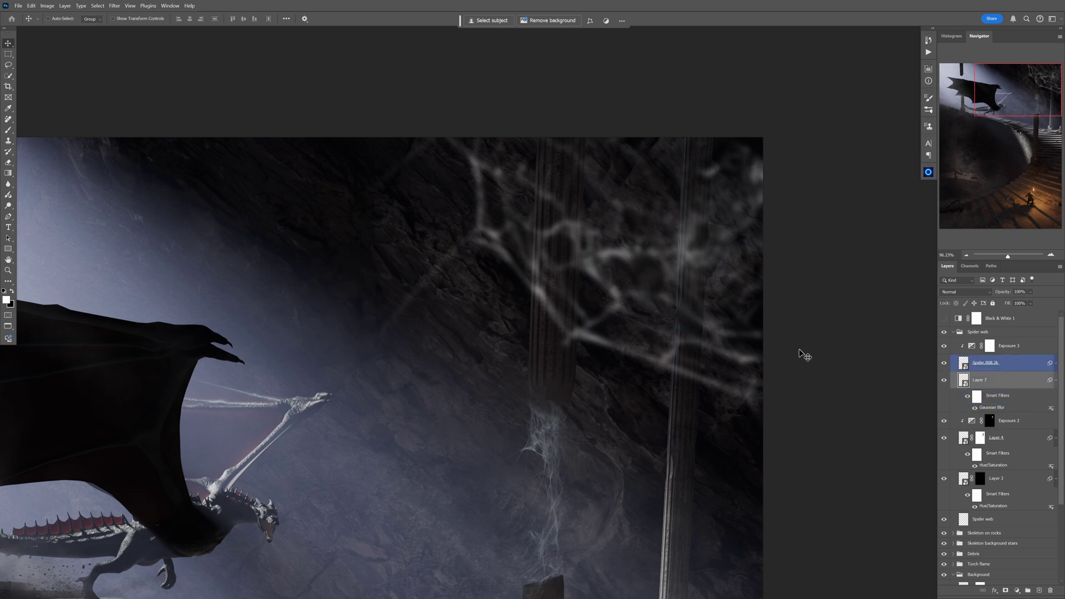
Move the corner web lower, then scale the spider down and position it beneath the web beside the thin right-hand column.
{"action": "left_click_drag", "start_coordinate": [652, 296], "coordinate": [637, 353]}
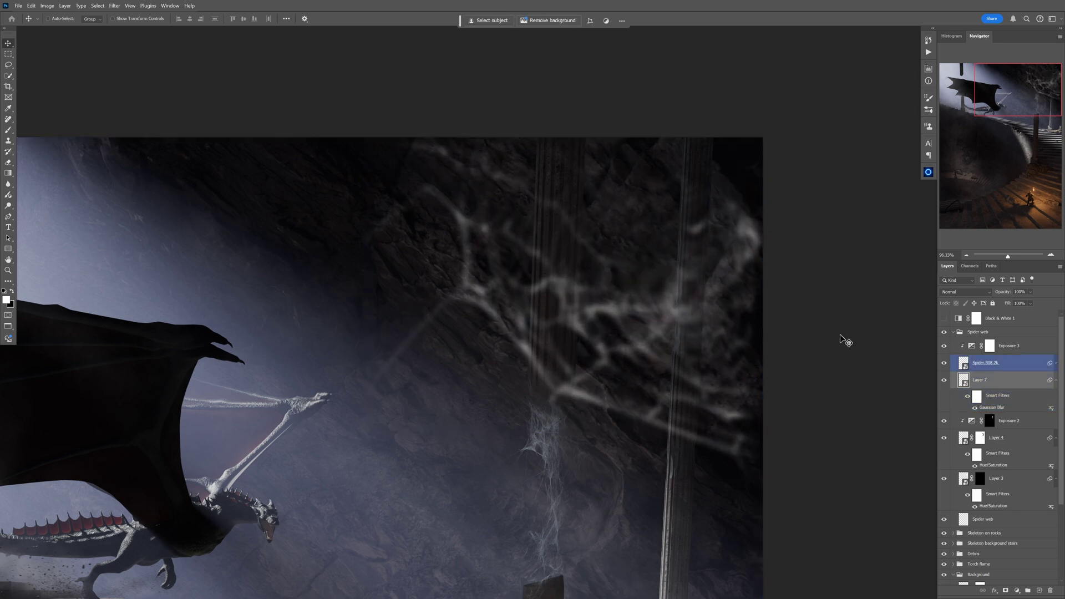
{"action": "left_click_drag", "start_coordinate": [964, 365], "coordinate": [671, 525]}
{"action": "left_click_drag", "start_coordinate": [665, 413], "coordinate": [609, 270]}
{"action": "key", "text": "ctrl+t"}
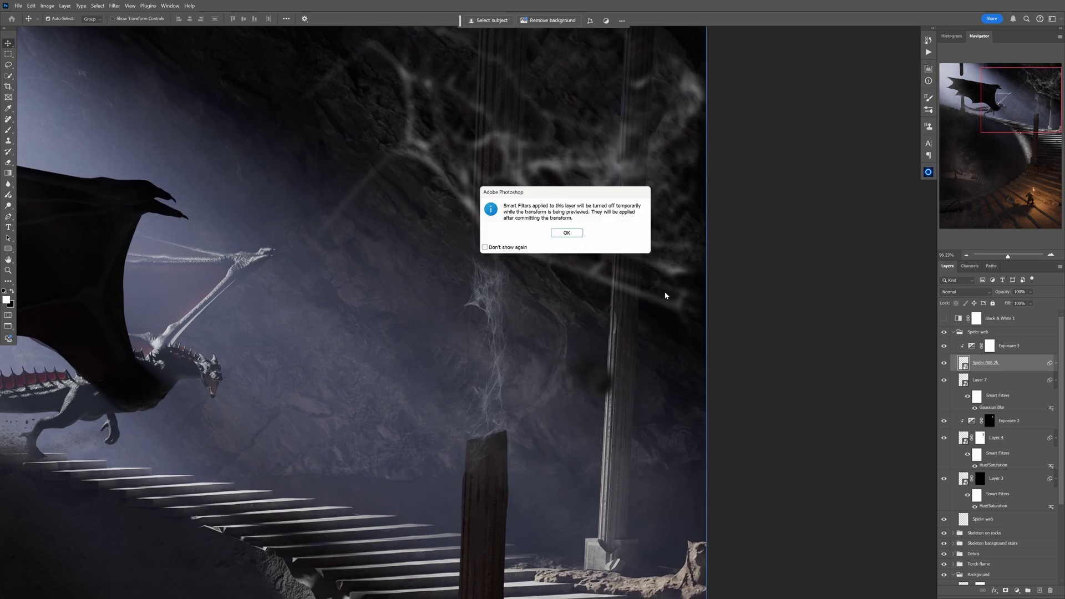
{"action": "key", "text": "Return"}
{"action": "left_click_drag", "start_coordinate": [567, 298], "coordinate": [563, 300]}
{"action": "left_click_drag", "start_coordinate": [525, 340], "coordinate": [522, 343]}
{"action": "key", "text": "Return"}
{"action": "left_click_drag", "start_coordinate": [596, 378], "coordinate": [598, 418]}
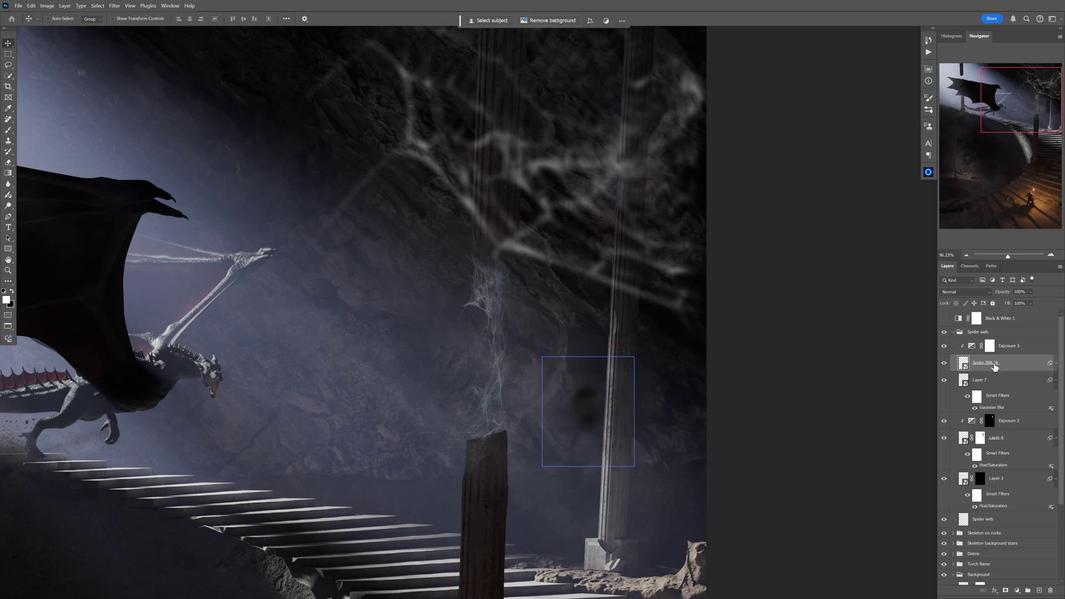
Expand the spider layer's smart filters and edit its Gaussian Blur.
{"action": "left_click", "coordinate": [1054, 364]}
{"action": "double_click", "coordinate": [994, 390]}
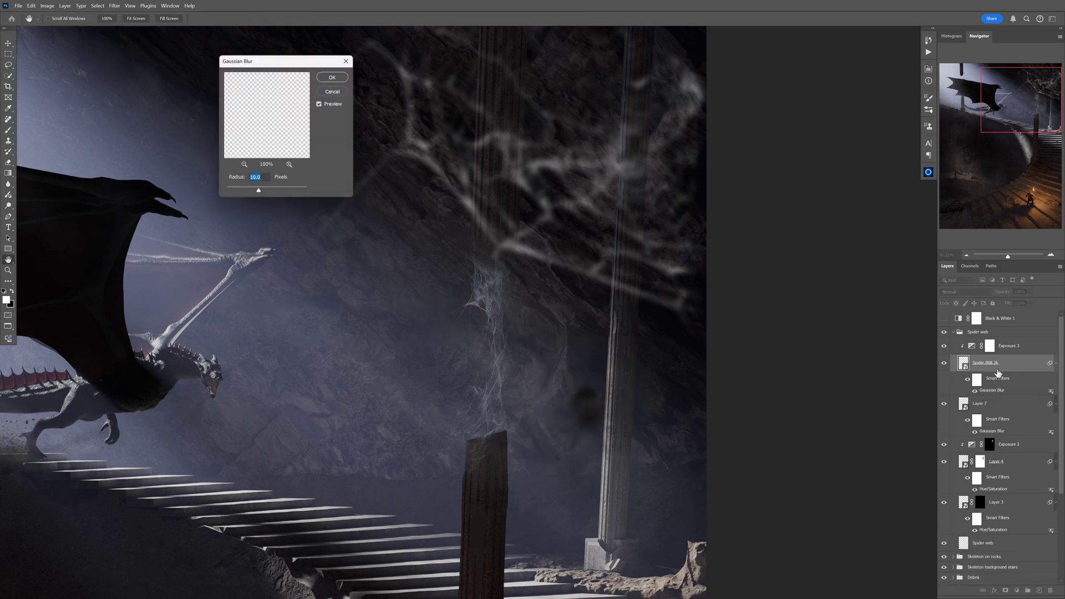
{"action": "key", "text": "Return"}
Paint a thin vertical thread from the web to the spider on Layer 8 in a colour sampled from the web, and reapply the last filter.
{"action": "key", "text": "b"}
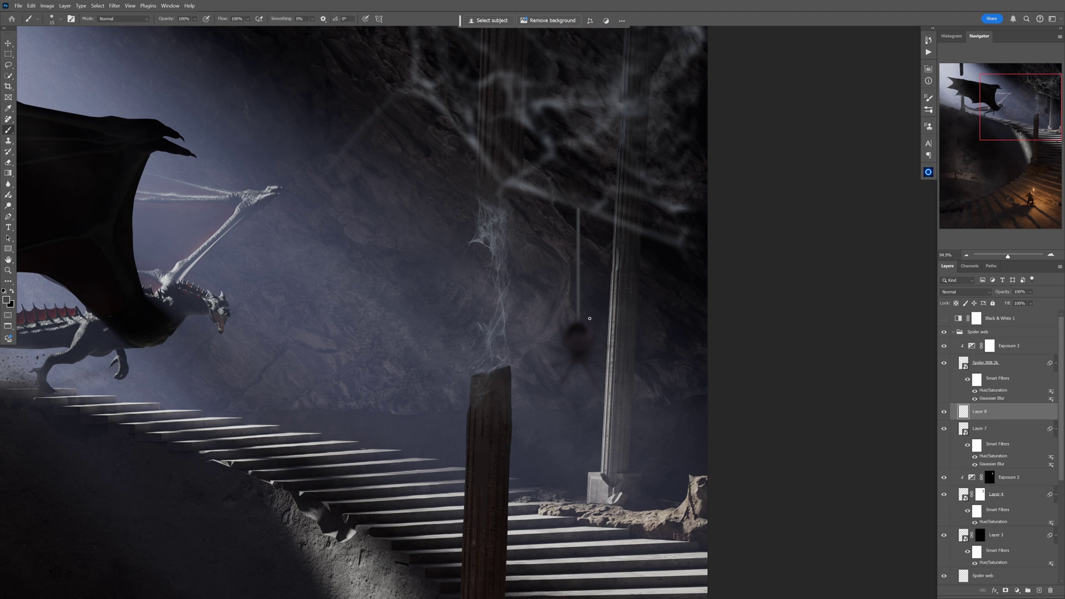
{"action": "scroll", "coordinate": [590, 319], "scroll_direction": "up", "scroll_amount": 5}
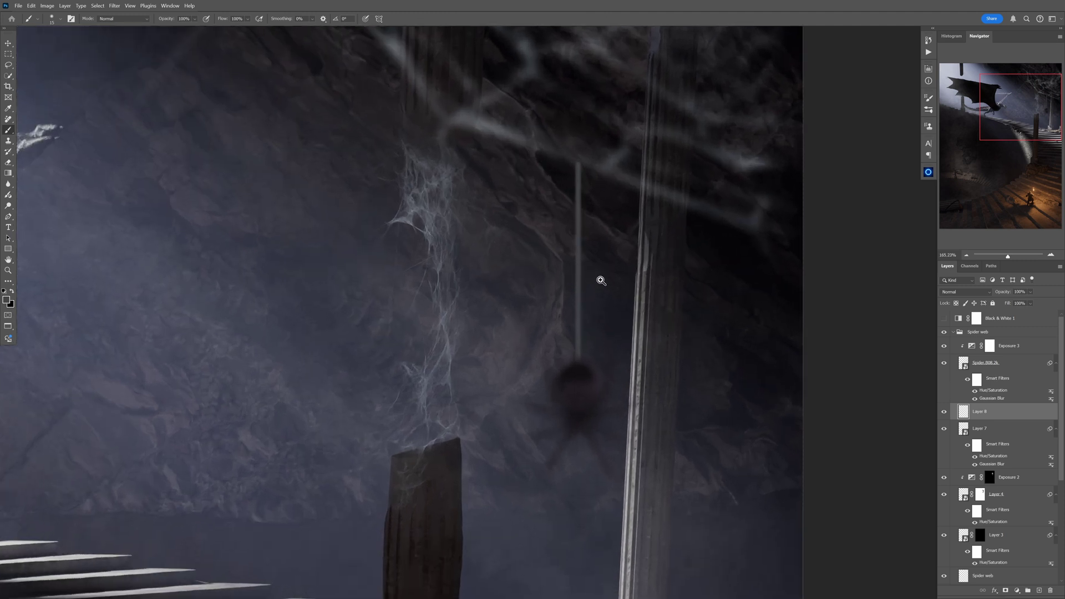
{"action": "left_click", "coordinate": [611, 161], "text": "alt"}
{"action": "left_click", "coordinate": [481, 118], "text": "alt"}
{"action": "left_click_drag", "start_coordinate": [481, 118], "coordinate": [495, 122]}
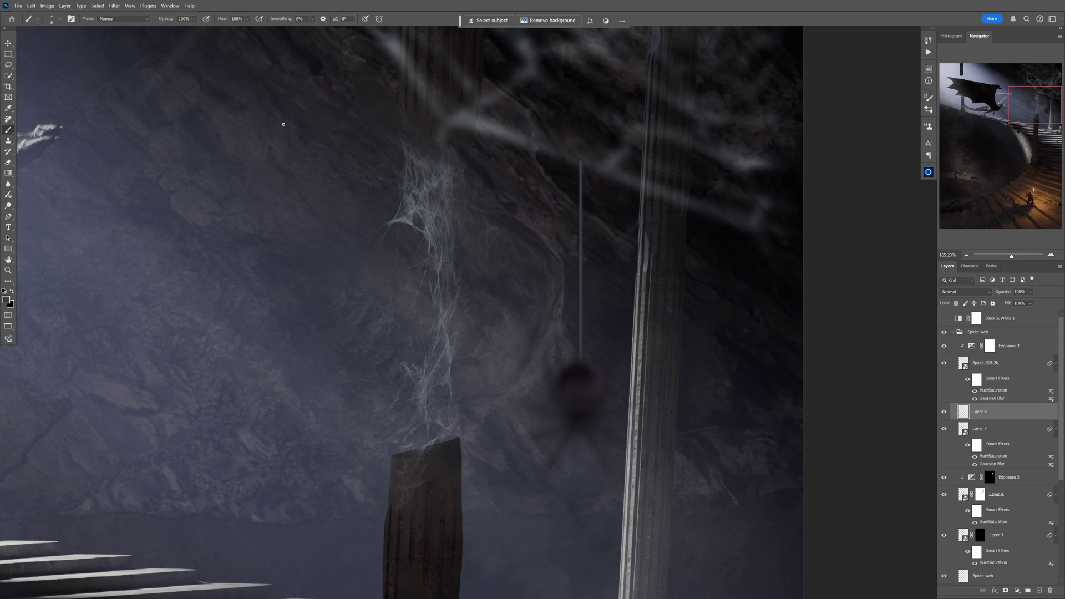
{"action": "left_click", "coordinate": [122, 7]}
{"action": "left_click", "coordinate": [127, 15]}
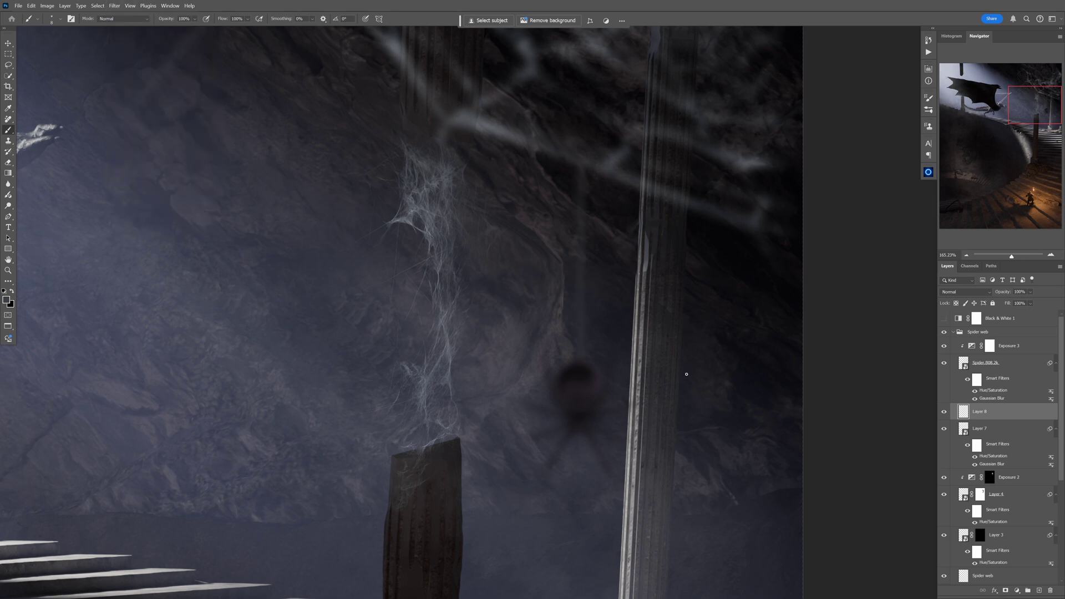
Convert the merged layer above the groups to a smart object and open the Camera Raw Filter on it.
{"action": "scroll", "coordinate": [646, 344], "scroll_direction": "down", "scroll_amount": 6}
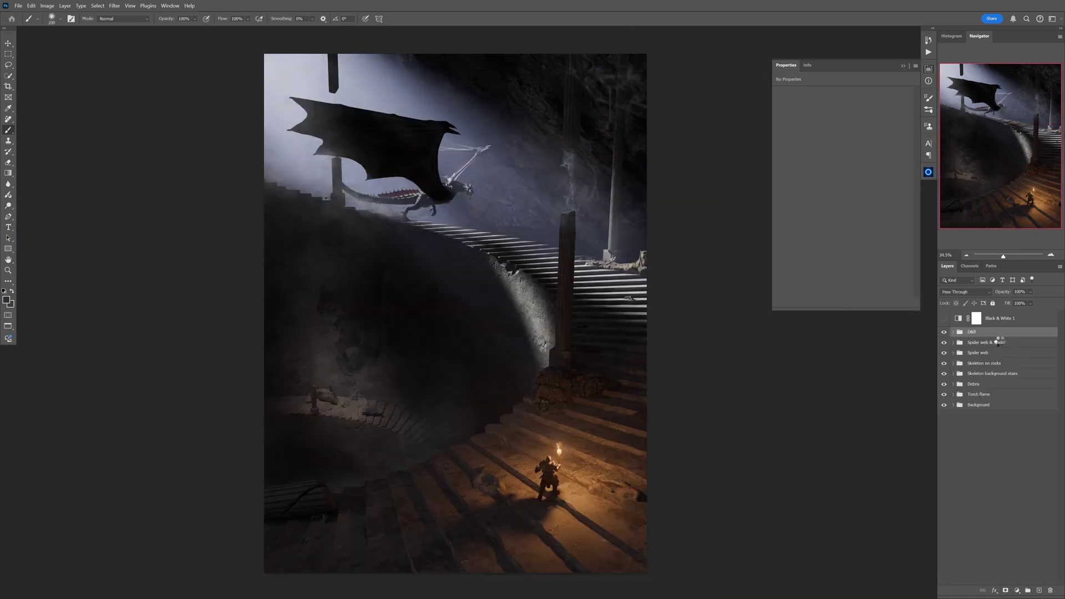
{"action": "right_click", "coordinate": [1005, 341]}
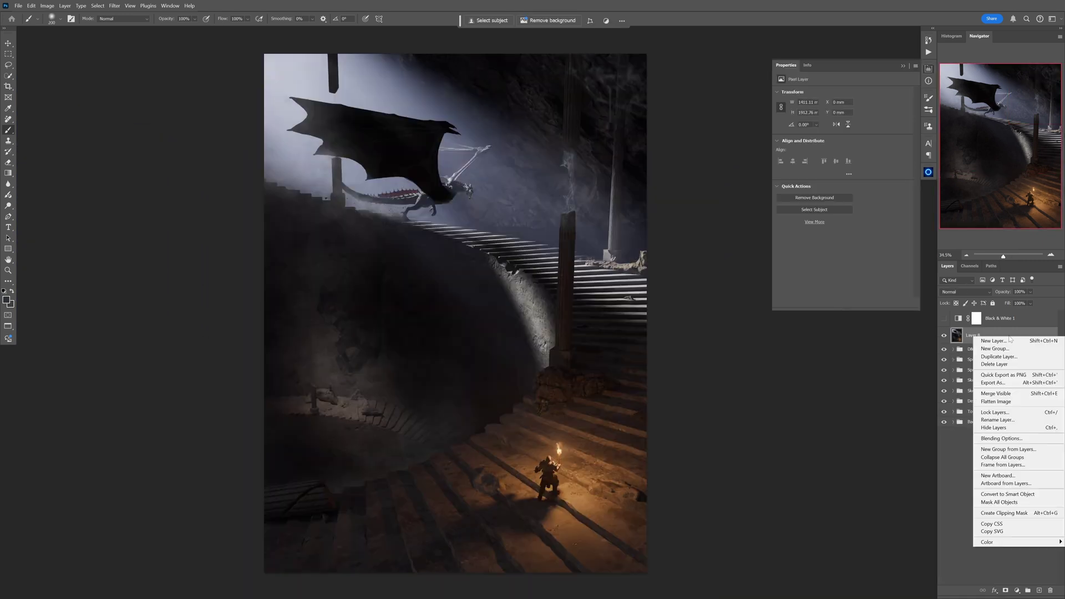
{"action": "left_click", "coordinate": [1000, 502]}
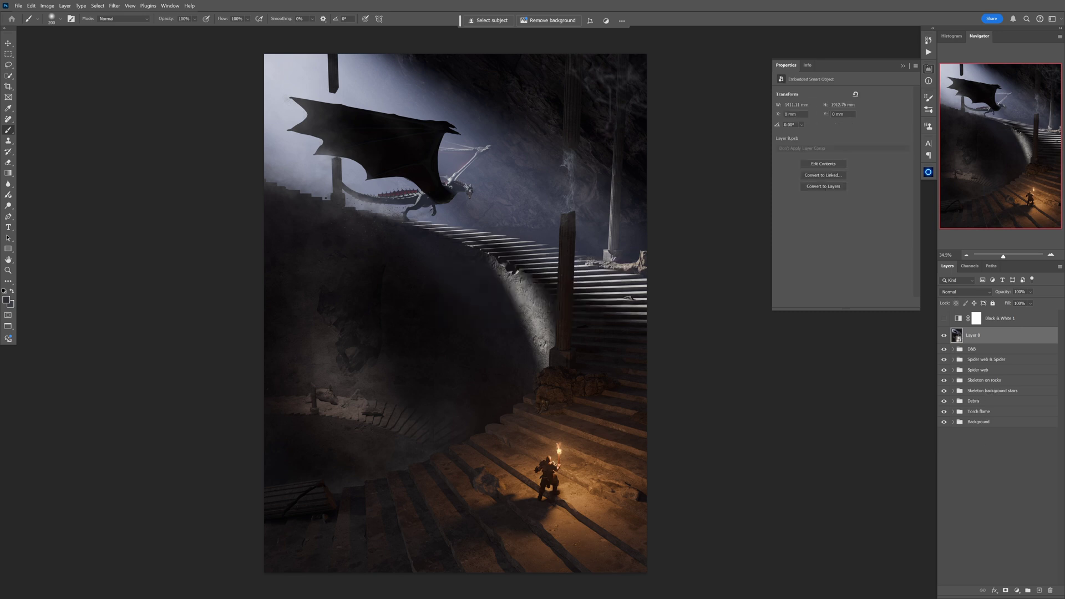
{"action": "left_click", "coordinate": [112, 5]}
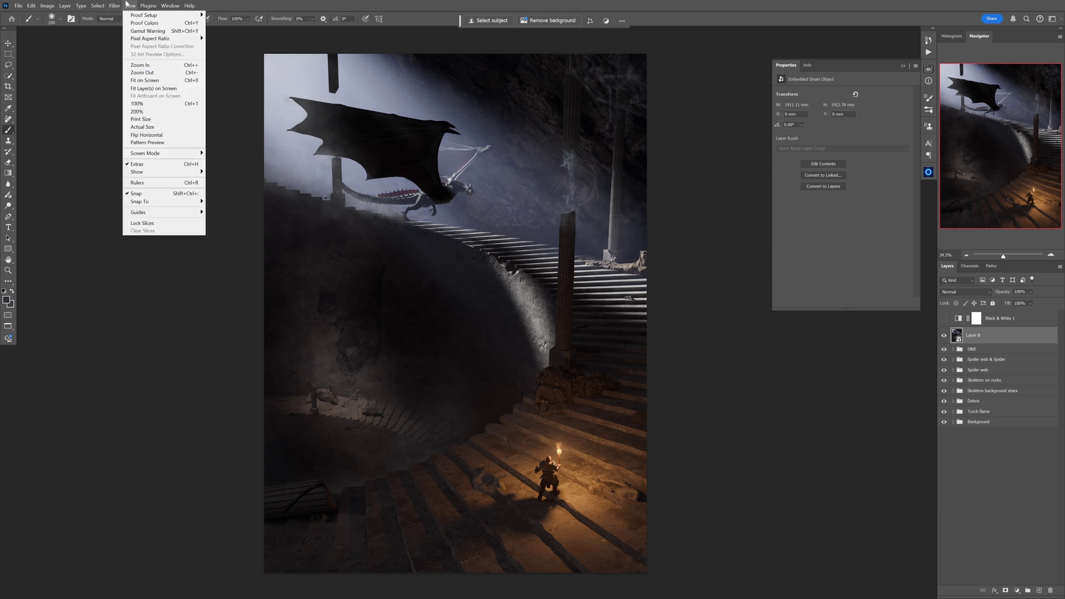
{"action": "left_click", "coordinate": [126, 72]}
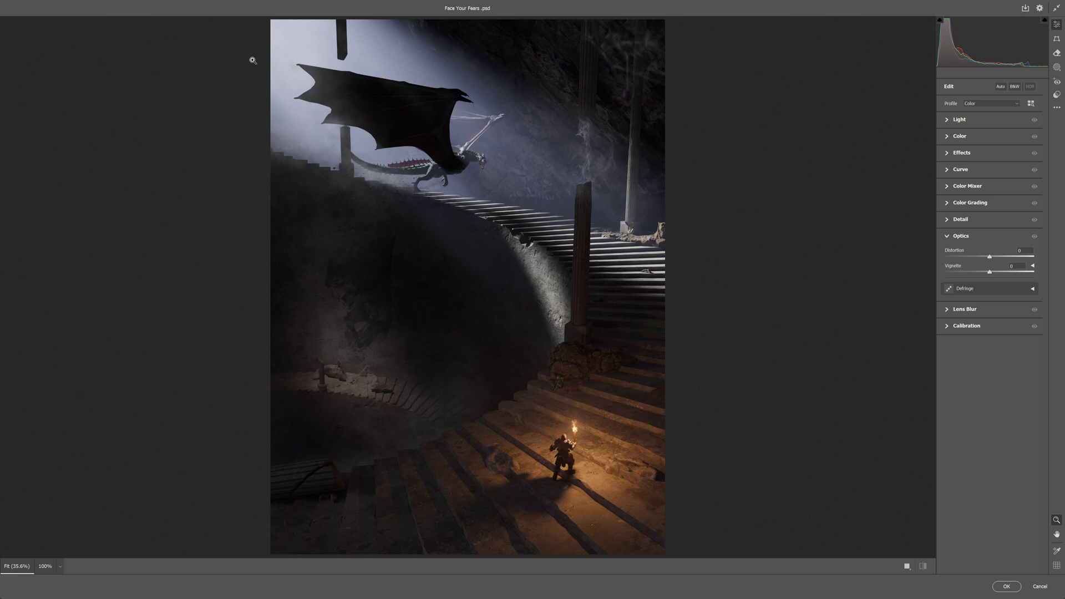
Set Contrast to +19, lower the Blacks slightly and raise Vibrance to +7 in the Camera Raw light and color settings.
{"action": "left_click", "coordinate": [949, 121]}
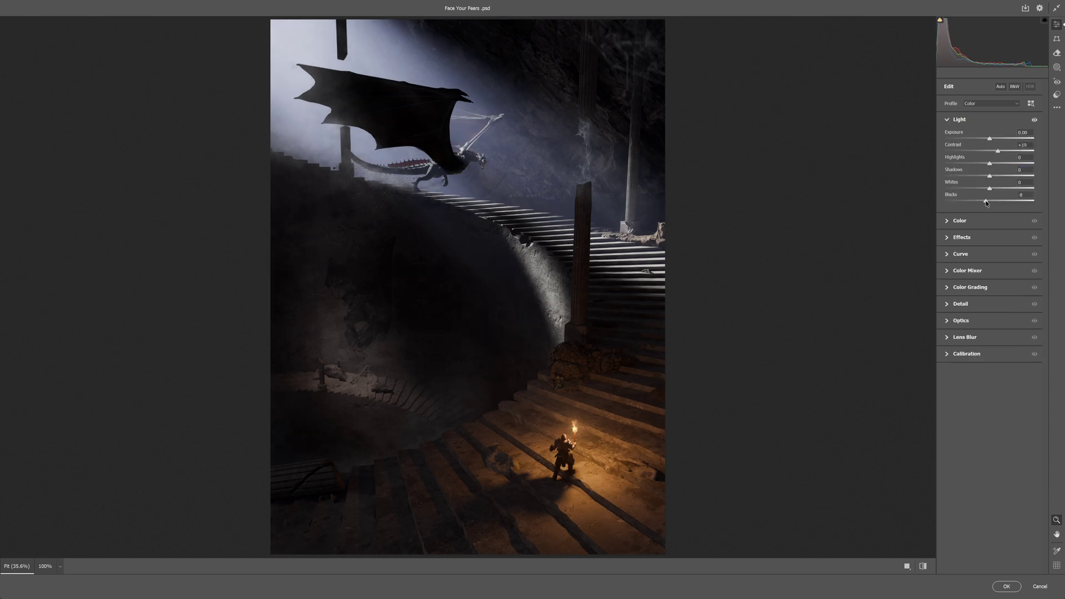
{"action": "left_click", "coordinate": [976, 220]}
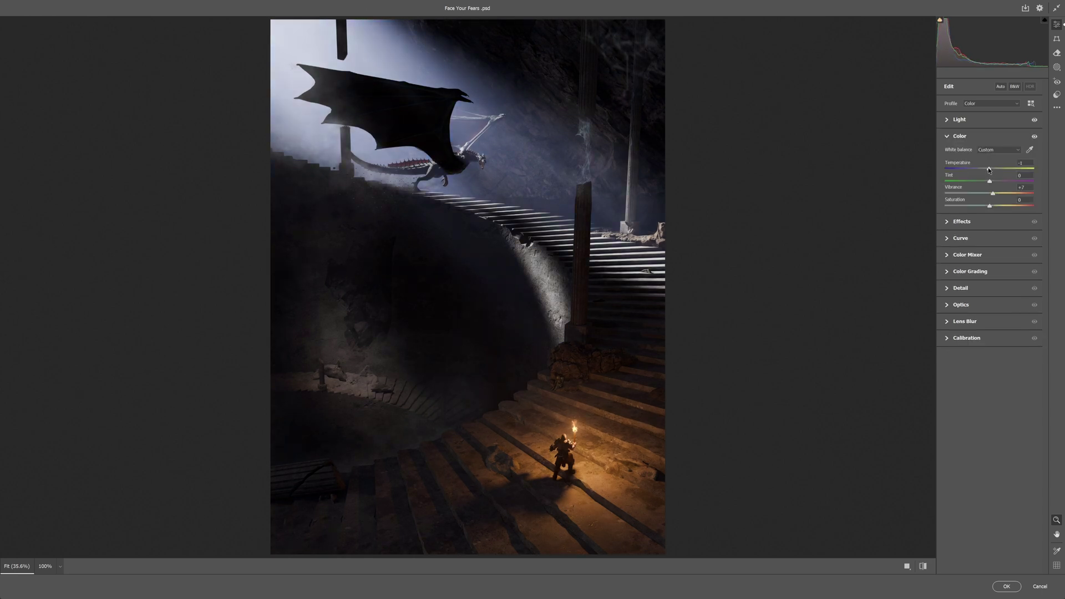
Set Texture to +9, Clarity to +5 and Dehaze to +3, and add a dark vignette in the Camera Raw effects.
{"action": "left_click", "coordinate": [962, 221]}
{"action": "left_click_drag", "start_coordinate": [993, 171], "coordinate": [994, 172]}
{"action": "left_click_drag", "start_coordinate": [990, 196], "coordinate": [991, 197]}
{"action": "left_click_drag", "start_coordinate": [990, 210], "coordinate": [979, 211]}
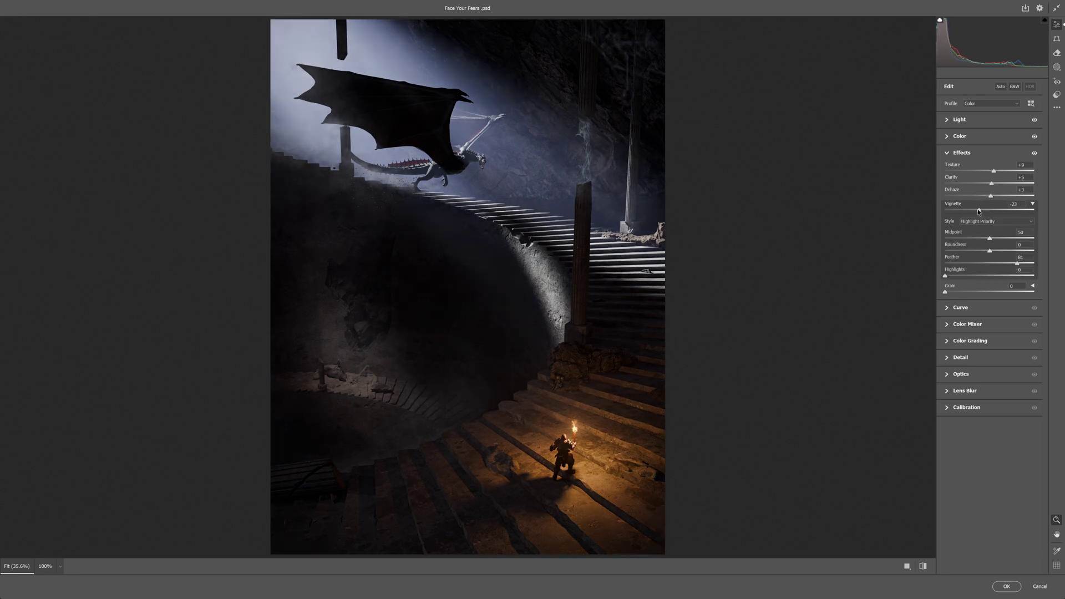
Tint the shadows blue in Color Grading with hue 214 and saturation 14, and open the Calibration settings.
{"action": "left_click", "coordinate": [970, 340]}
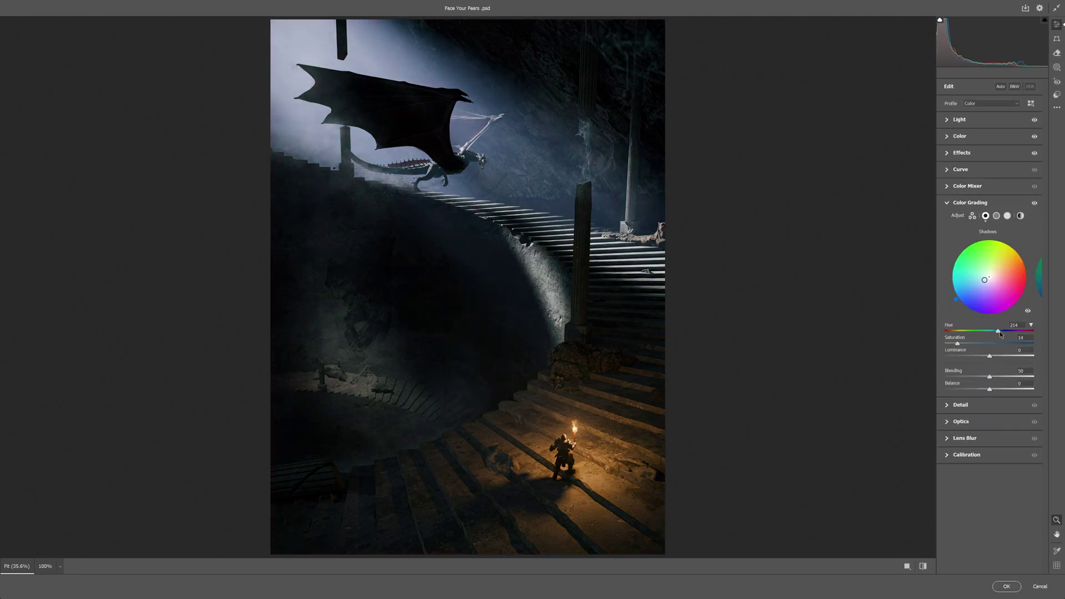
{"action": "left_click", "coordinate": [968, 455]}
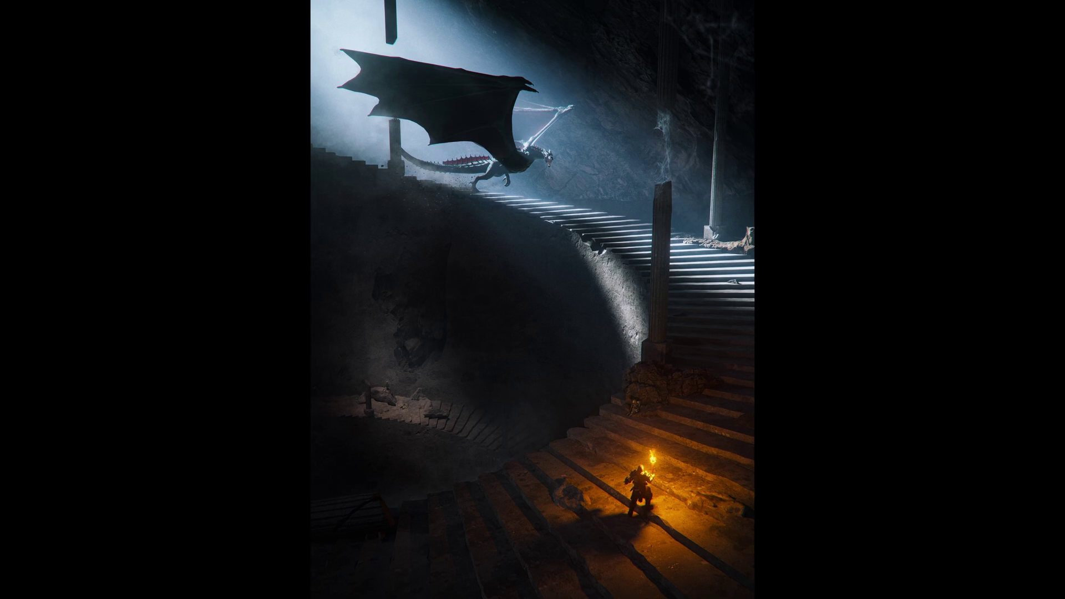